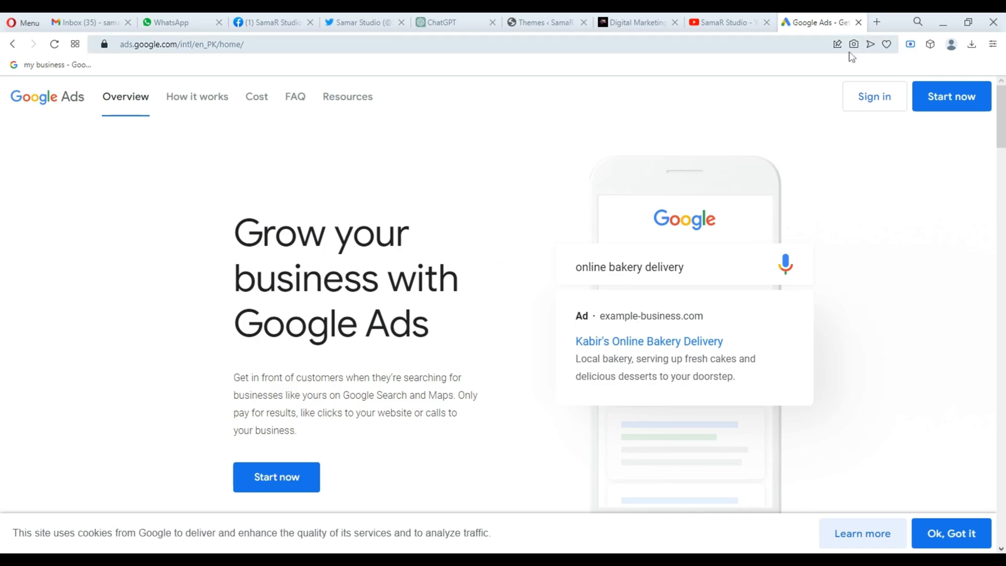
- Open the Google Ads home page through the Google apps list in a new browser tab and close that tab
{"action": "left_click", "coordinate": [877, 23]}
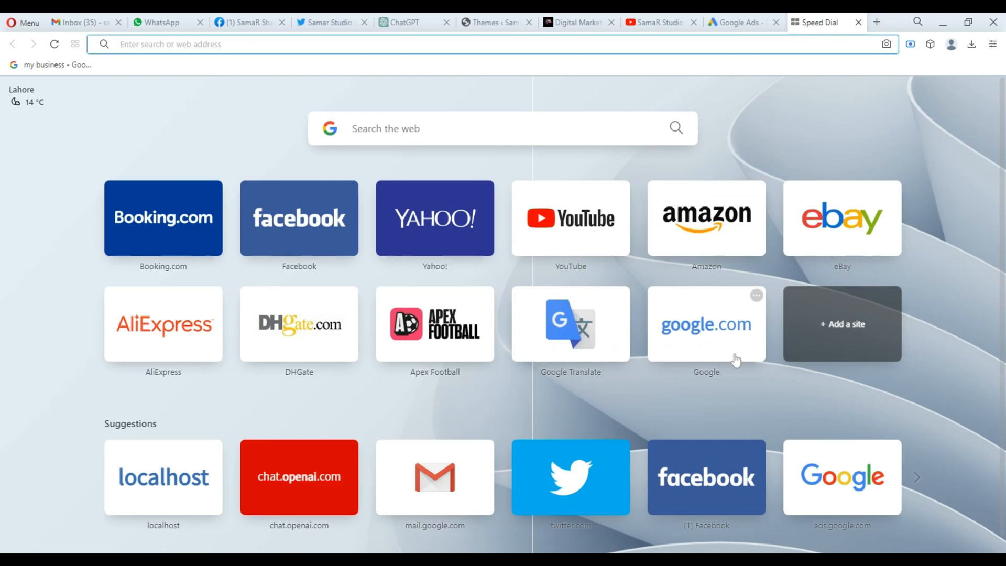
{"action": "left_click", "coordinate": [708, 337]}
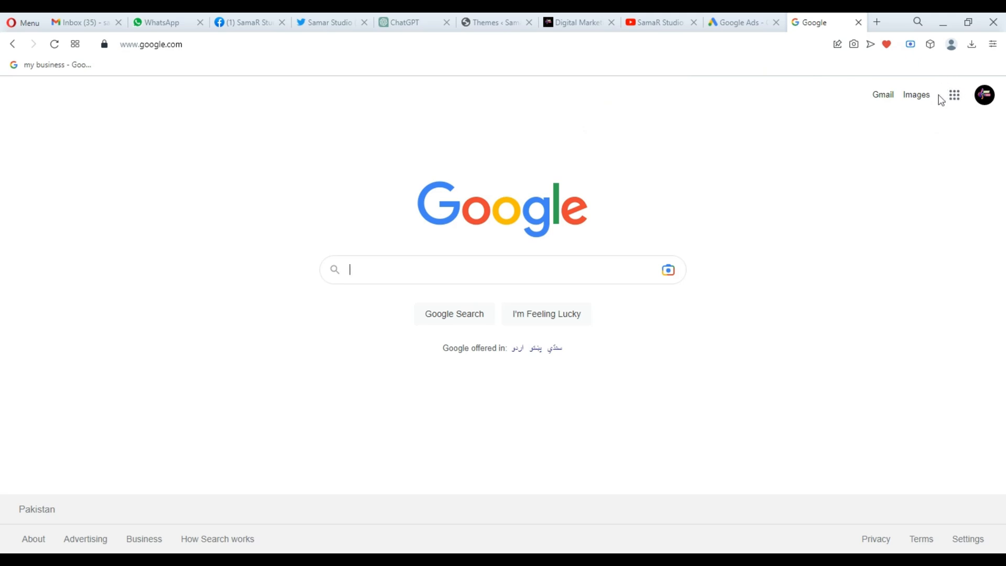
{"action": "left_click", "coordinate": [955, 95]}
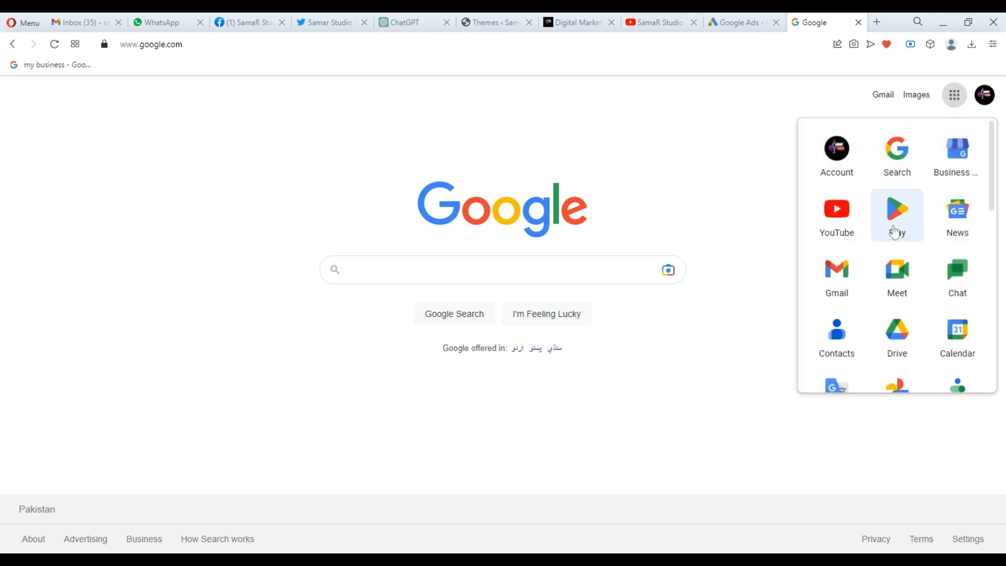
{"action": "scroll", "coordinate": [895, 231], "scroll_direction": "down", "scroll_amount": 5}
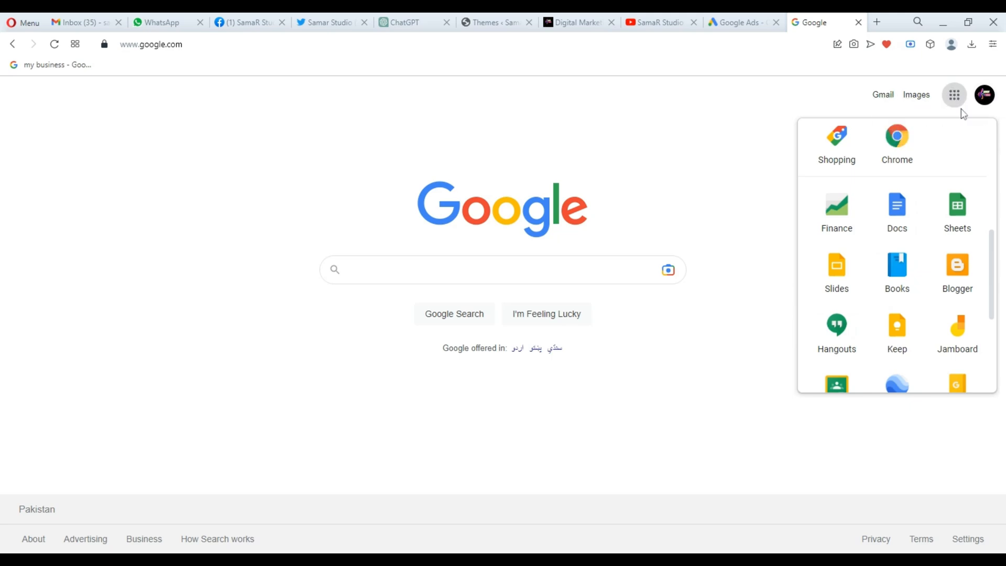
{"action": "scroll", "coordinate": [922, 255], "scroll_direction": "up", "scroll_amount": 2}
{"action": "scroll", "coordinate": [931, 258], "scroll_direction": "up", "scroll_amount": 5}
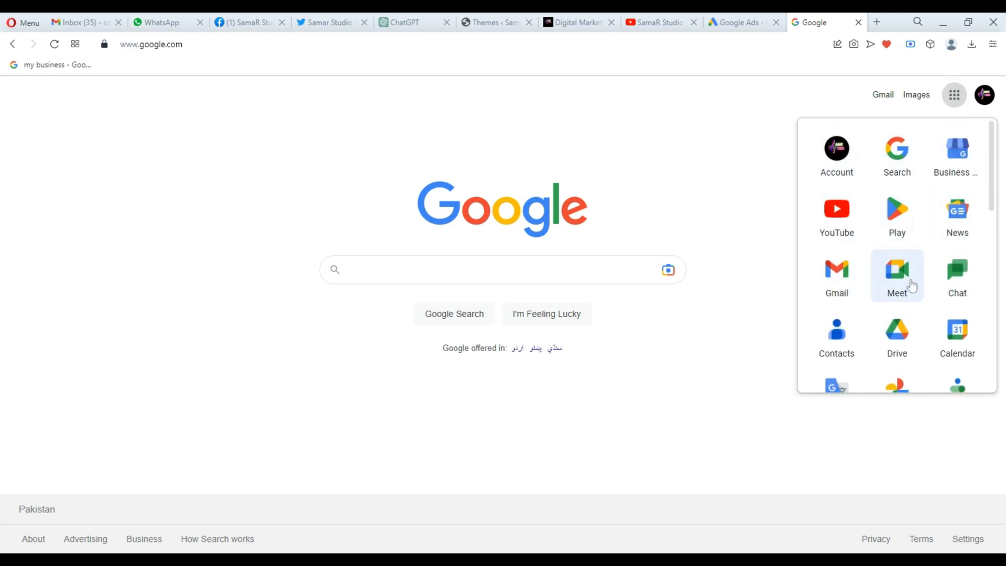
{"action": "scroll", "coordinate": [898, 222], "scroll_direction": "down", "scroll_amount": 5}
{"action": "scroll", "coordinate": [899, 230], "scroll_direction": "down", "scroll_amount": 4}
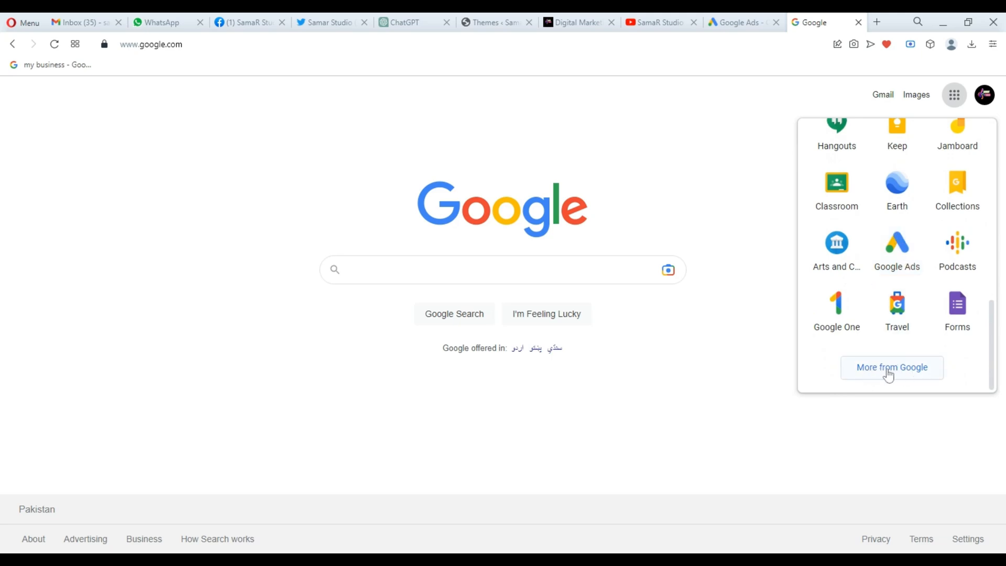
{"action": "scroll", "coordinate": [893, 373], "scroll_direction": "up", "scroll_amount": 5}
{"action": "scroll", "coordinate": [894, 367], "scroll_direction": "up", "scroll_amount": 3}
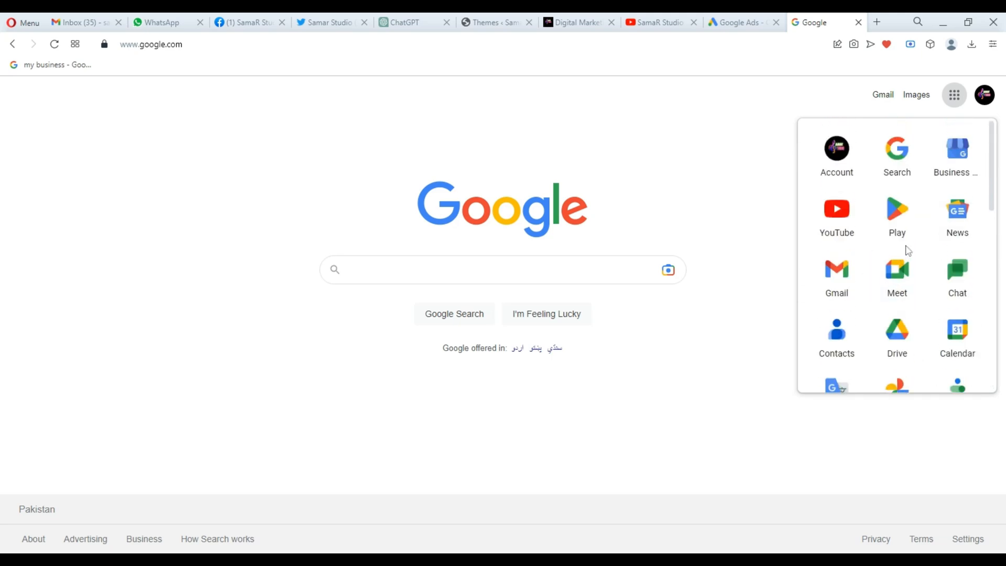
{"action": "scroll", "coordinate": [907, 251], "scroll_direction": "down", "scroll_amount": 5}
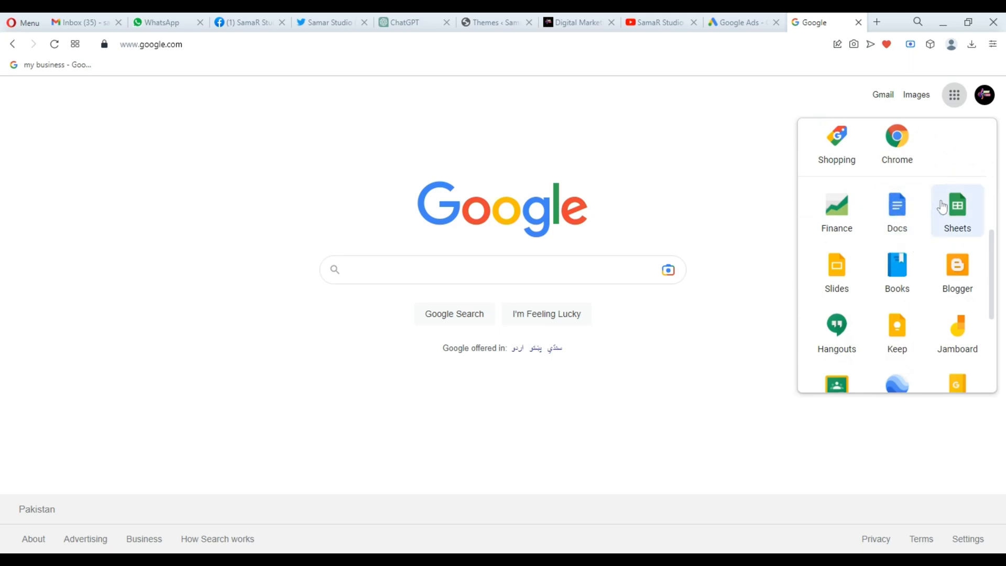
{"action": "scroll", "coordinate": [897, 335], "scroll_direction": "up", "scroll_amount": 5}
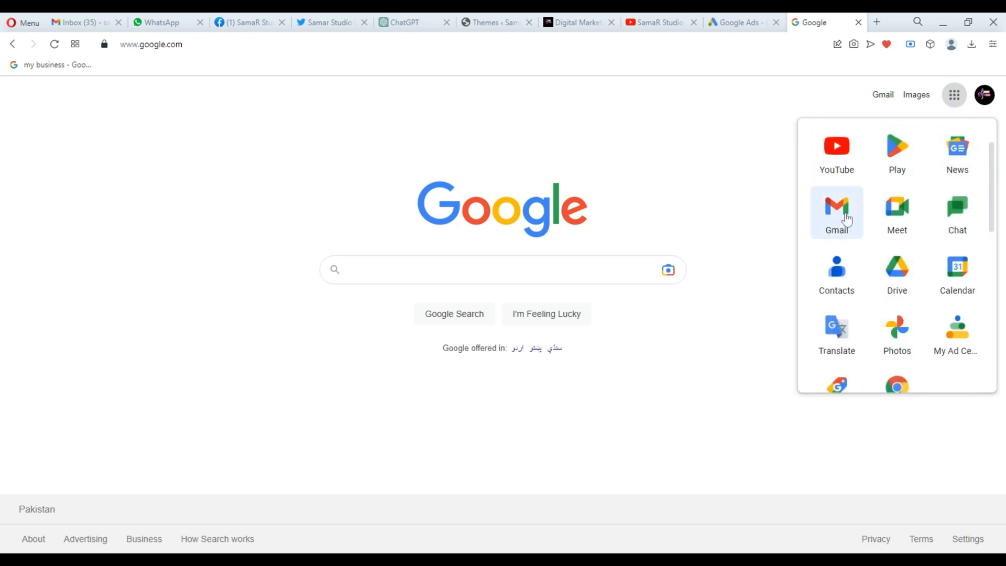
{"action": "scroll", "coordinate": [934, 285], "scroll_direction": "down", "scroll_amount": 10}
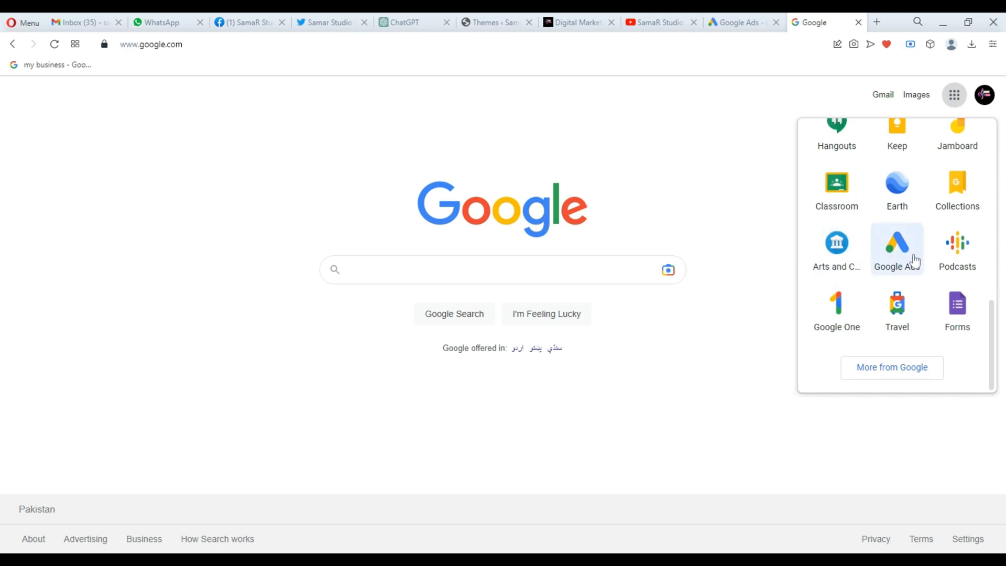
{"action": "left_click", "coordinate": [899, 260]}
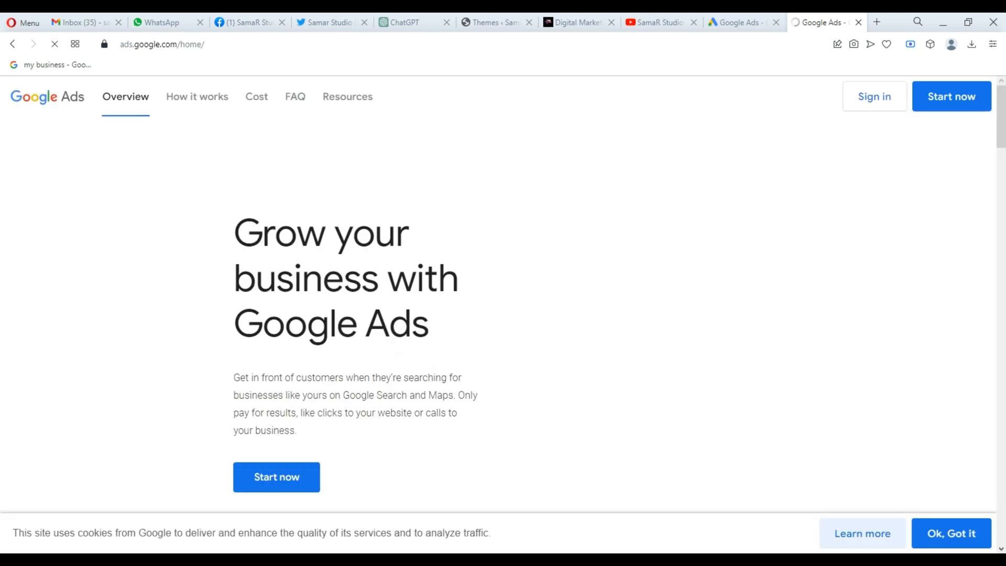
{"action": "left_click", "coordinate": [857, 23]}
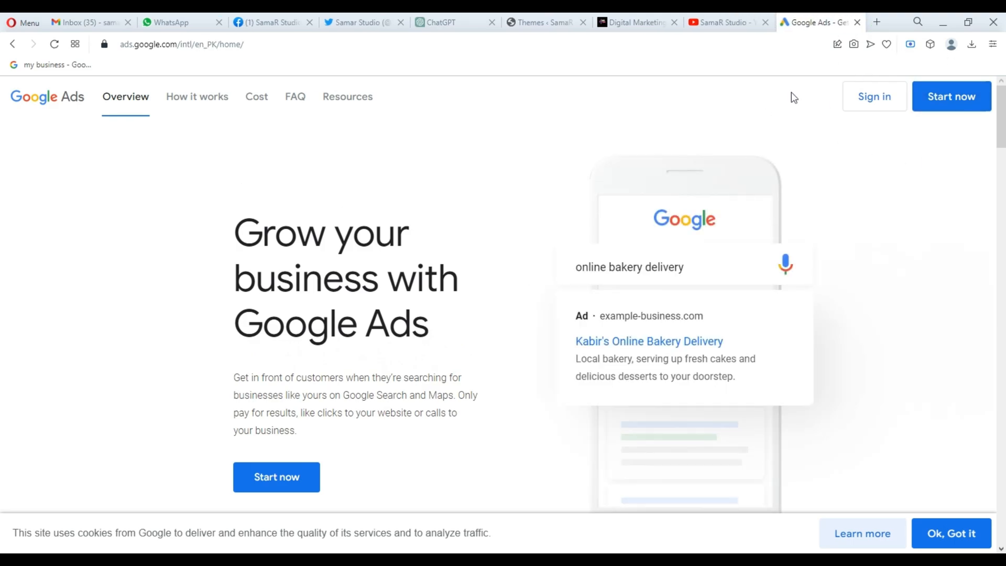
- Enter the Google Ads account from the Google Ads home page
{"action": "left_click", "coordinate": [953, 104]}
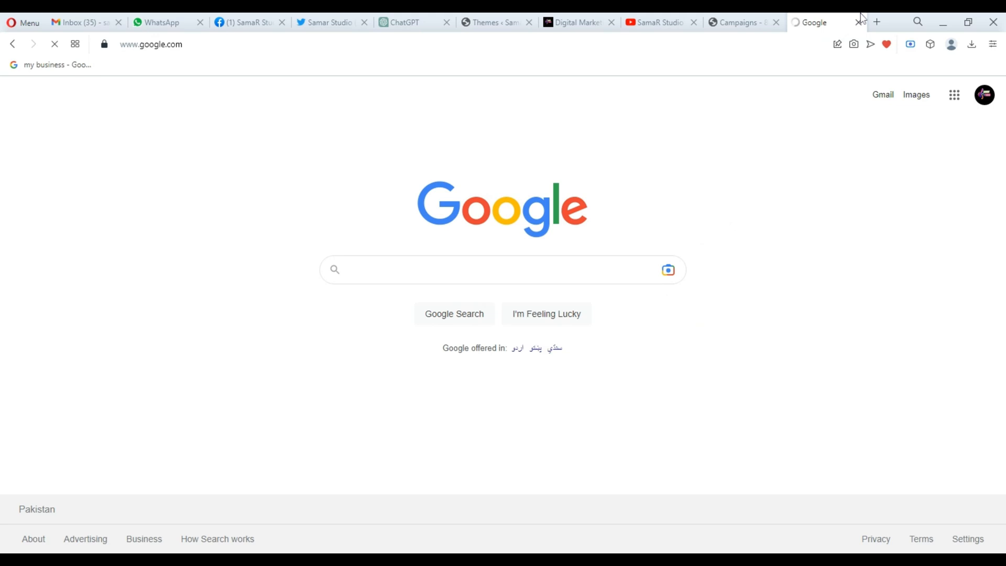
{"action": "left_click", "coordinate": [859, 24]}
{"action": "left_click", "coordinate": [877, 22]}
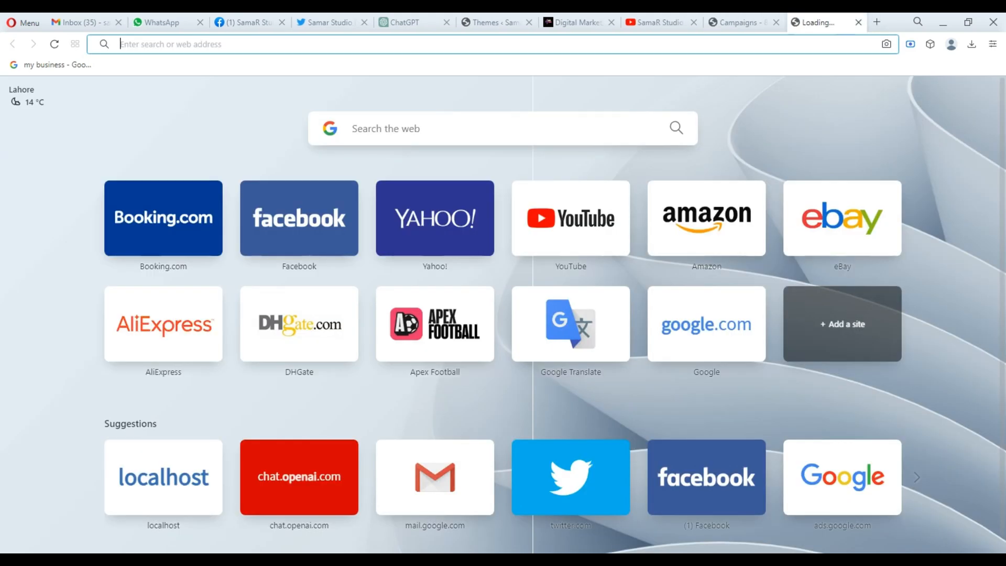
{"action": "left_click", "coordinate": [881, 503]}
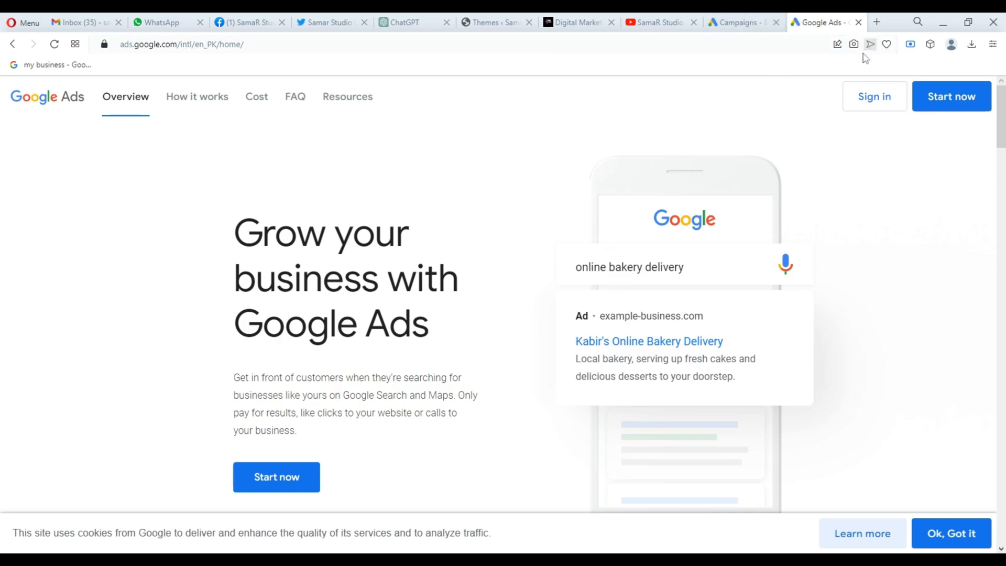
{"action": "left_click", "coordinate": [858, 22]}
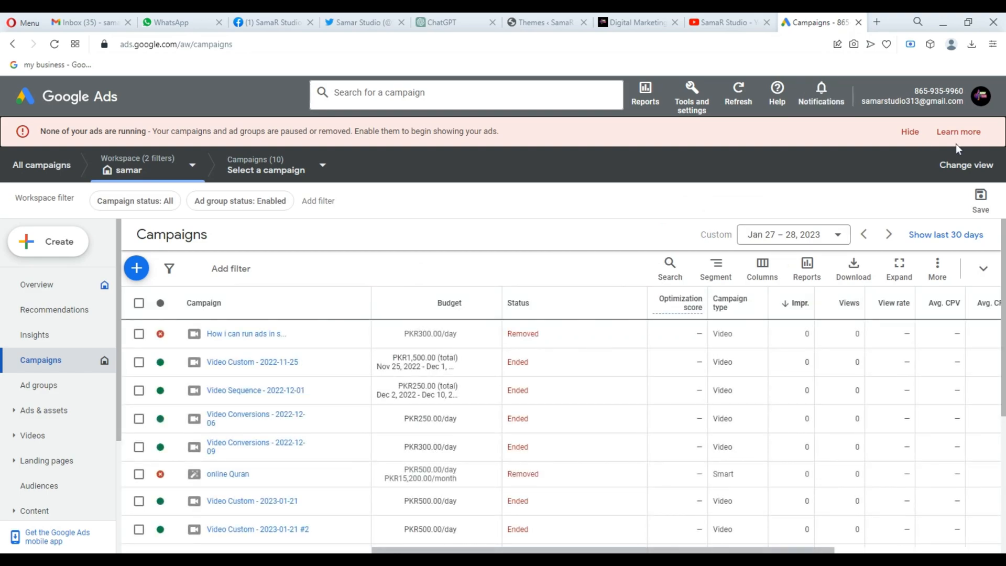
- Hide the notice about ads not running and review the budgets and statuses of all campaigns in the table
{"action": "left_click", "coordinate": [910, 132]}
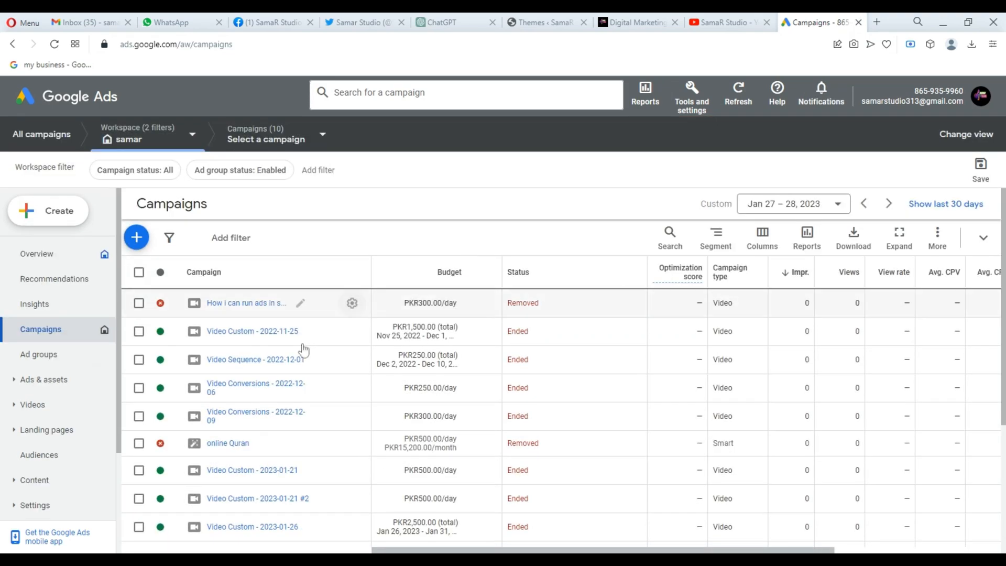
{"action": "scroll", "coordinate": [303, 349], "scroll_direction": "down", "scroll_amount": 3}
{"action": "scroll", "coordinate": [303, 349], "scroll_direction": "up", "scroll_amount": 5}
{"action": "scroll", "coordinate": [303, 347], "scroll_direction": "down", "scroll_amount": 2}
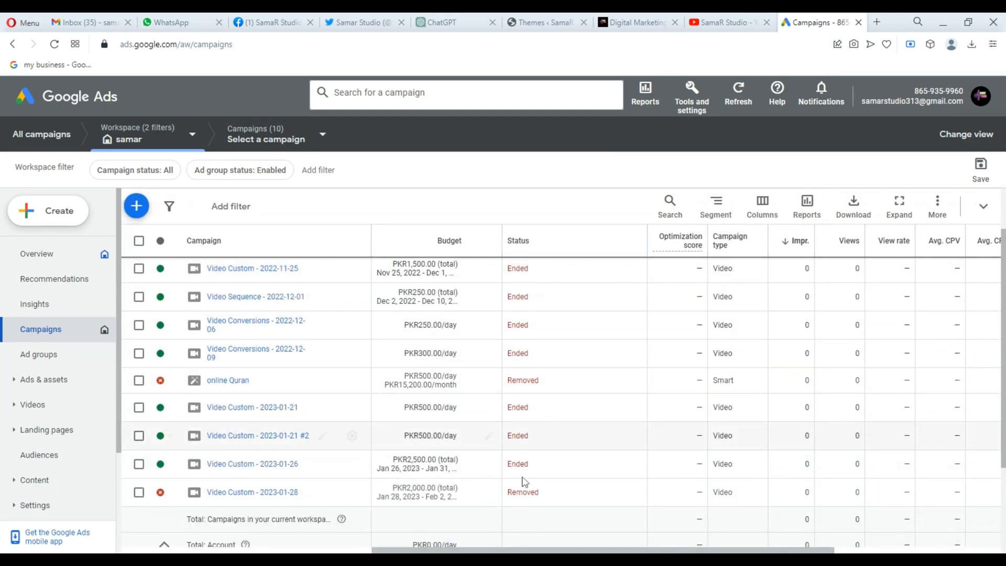
{"action": "scroll", "coordinate": [524, 481], "scroll_direction": "up", "scroll_amount": 1}
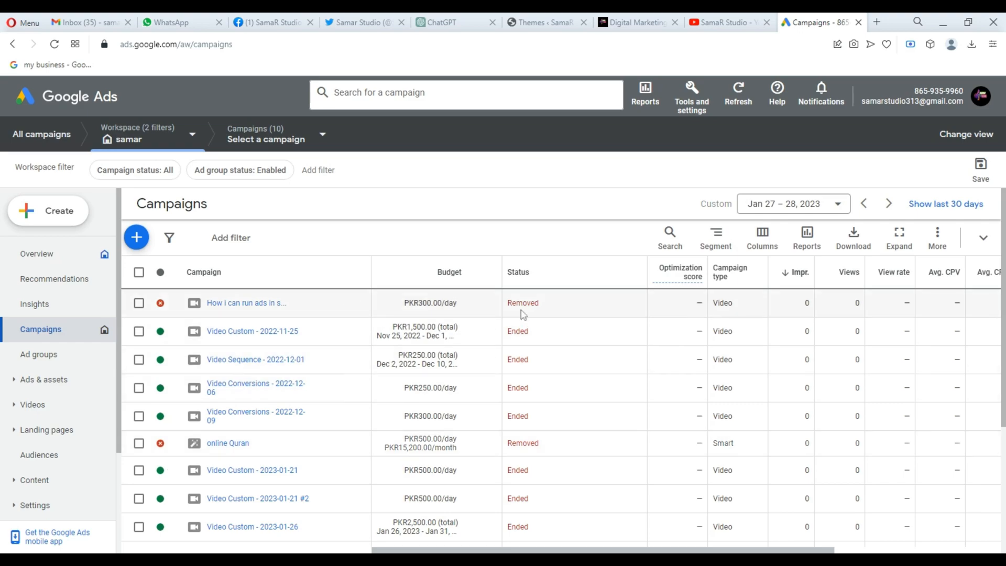
{"action": "scroll", "coordinate": [527, 329], "scroll_direction": "down", "scroll_amount": 1}
{"action": "scroll", "coordinate": [891, 390], "scroll_direction": "down", "scroll_amount": 2}
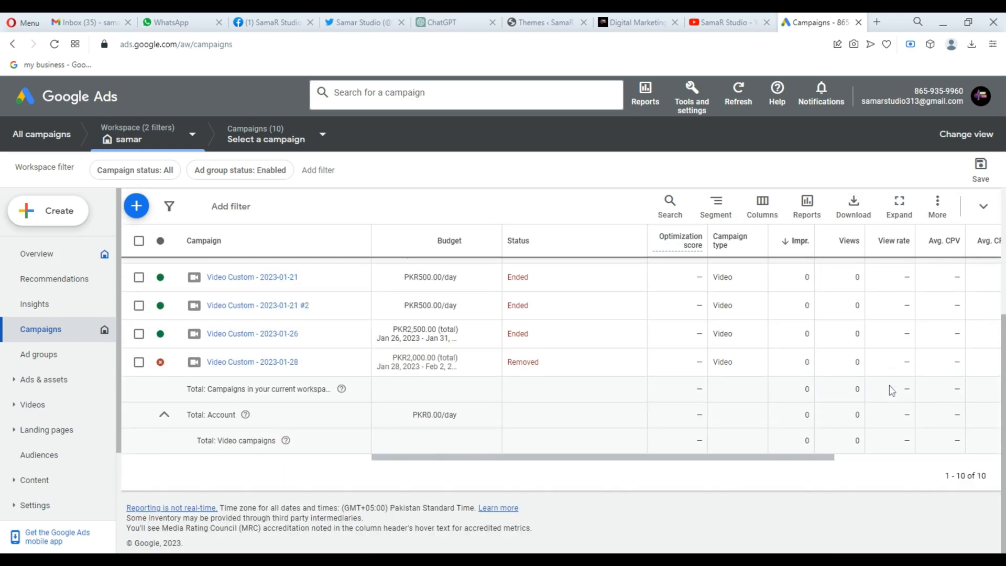
{"action": "left_click_drag", "start_coordinate": [731, 461], "coordinate": [582, 450]}
{"action": "scroll", "coordinate": [337, 265], "scroll_direction": "up", "scroll_amount": 3}
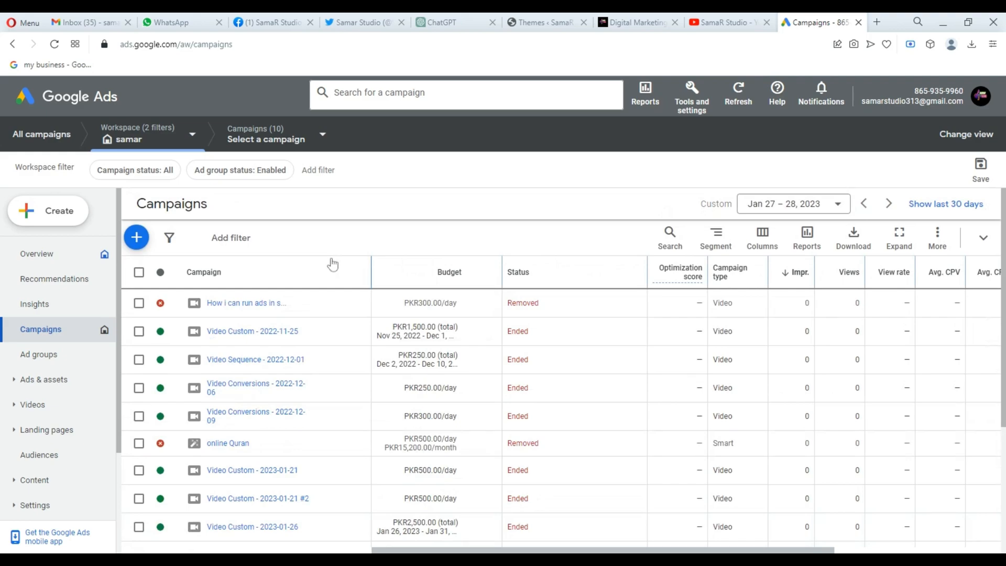
- Start creating a new campaign from the campaigns overview
{"action": "left_click", "coordinate": [138, 238]}
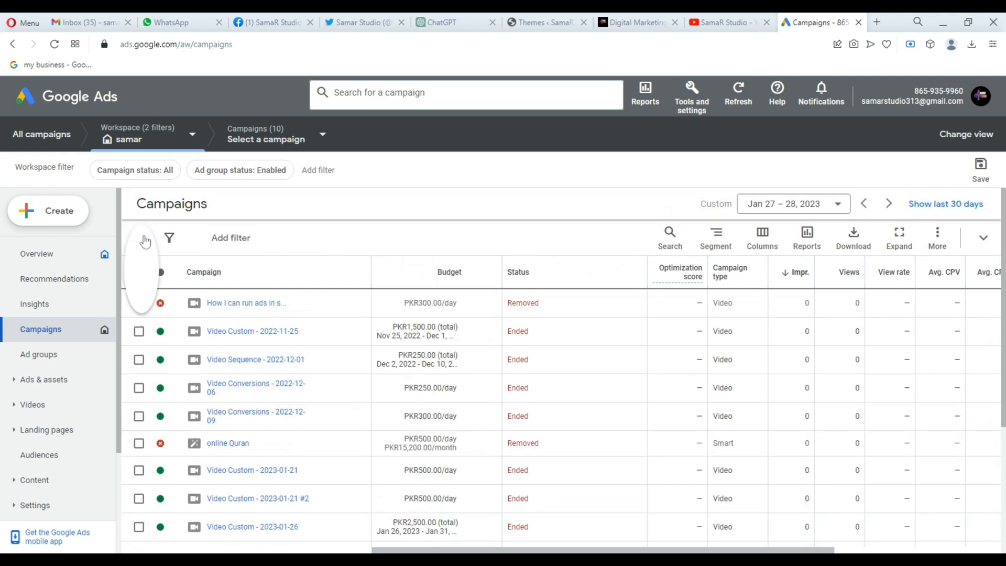
{"action": "left_click", "coordinate": [333, 225]}
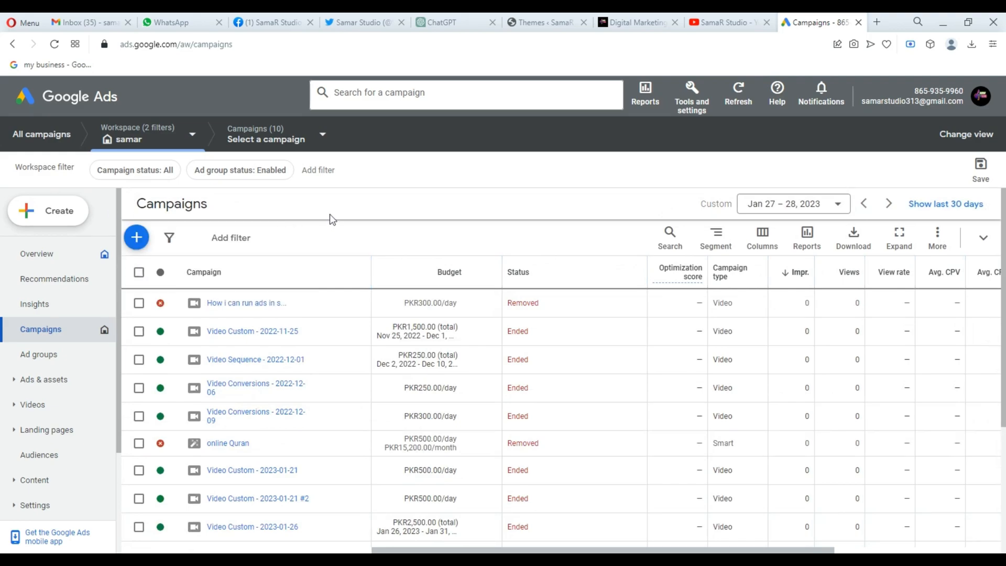
{"action": "left_click", "coordinate": [140, 243]}
{"action": "left_click", "coordinate": [398, 232]}
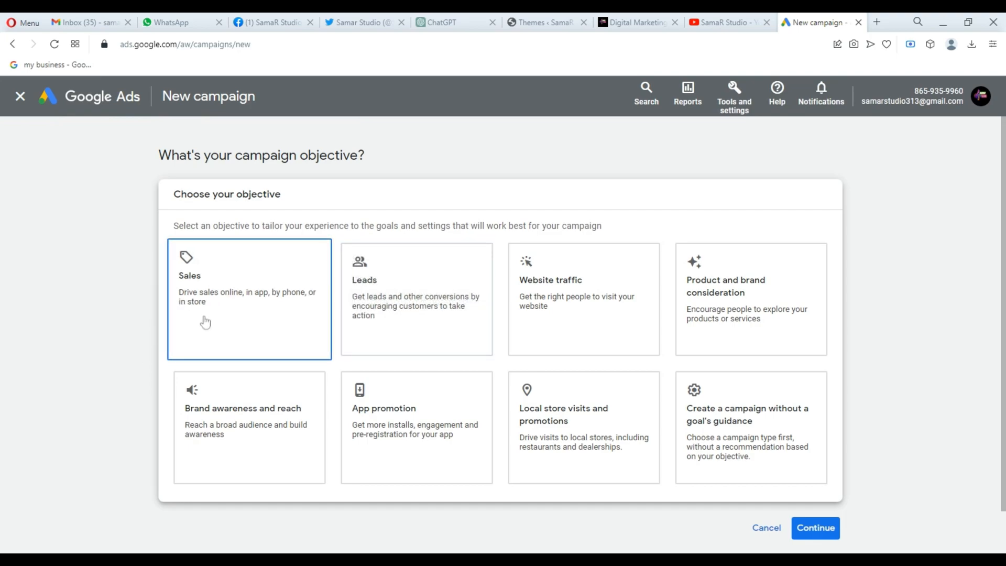
- Examine the available campaign objectives, including Sales, Leads, Website traffic, Product and brand consideration, and Local store visits and promotions
{"action": "scroll", "coordinate": [418, 252], "scroll_direction": "down", "scroll_amount": 1}
{"action": "scroll", "coordinate": [418, 252], "scroll_direction": "up", "scroll_amount": 1}
{"action": "left_click", "coordinate": [348, 325]}
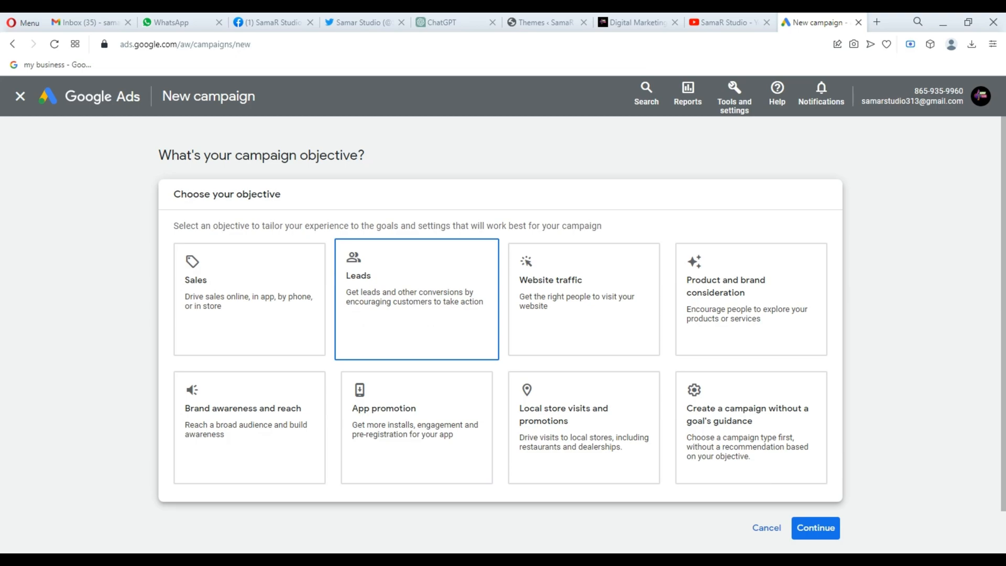
{"action": "left_click", "coordinate": [555, 351]}
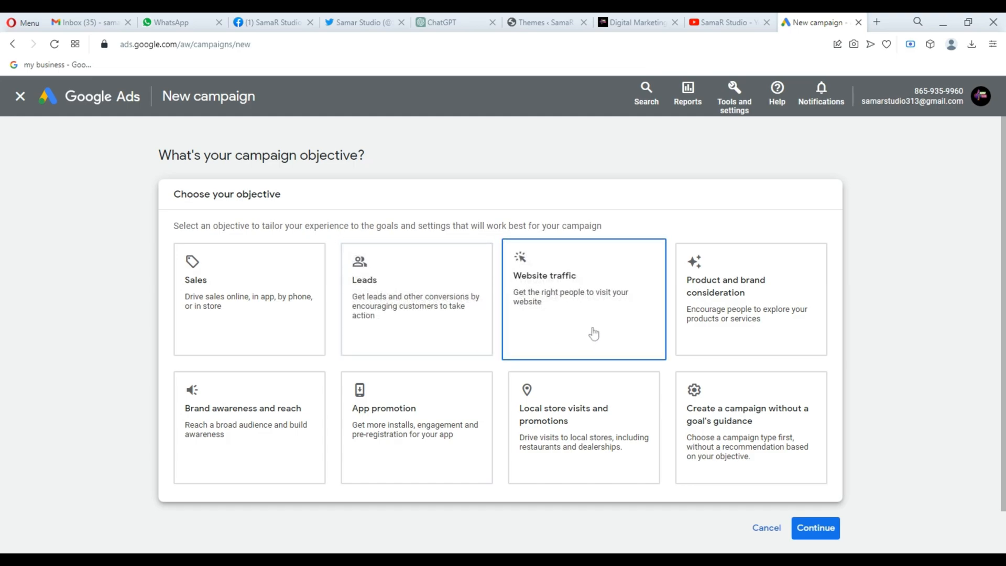
{"action": "left_click", "coordinate": [700, 303]}
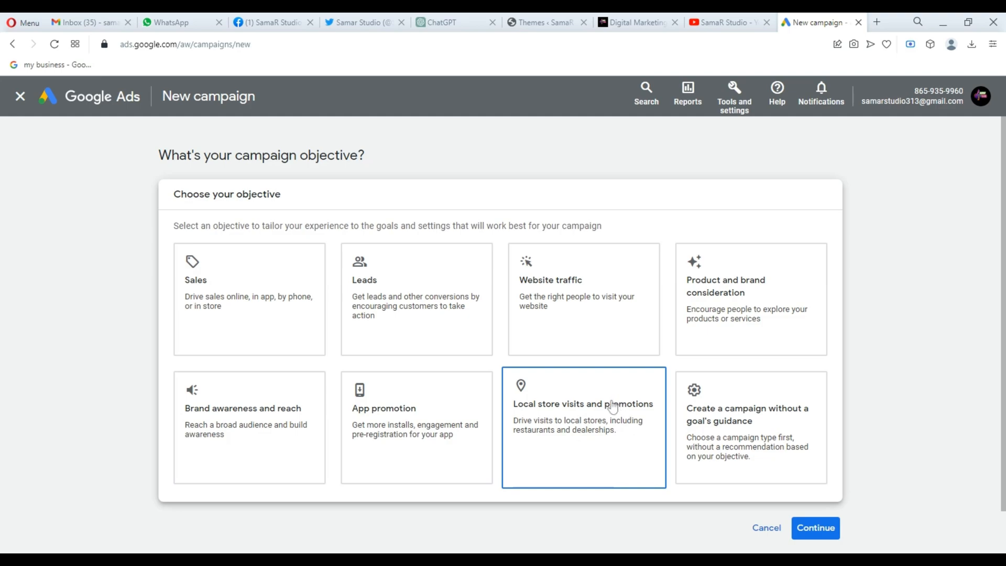
{"action": "left_click", "coordinate": [702, 432]}
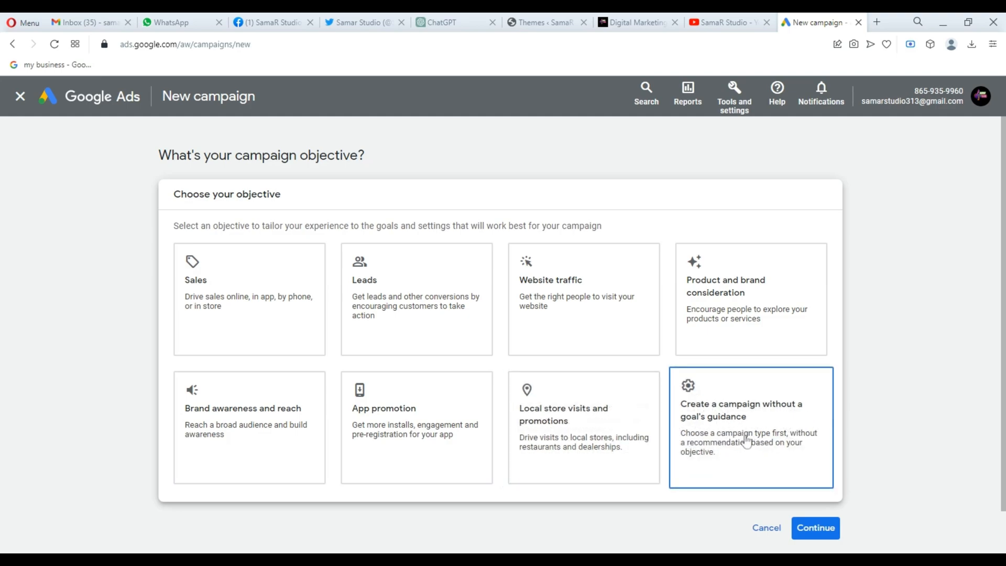
{"action": "left_click", "coordinate": [700, 473]}
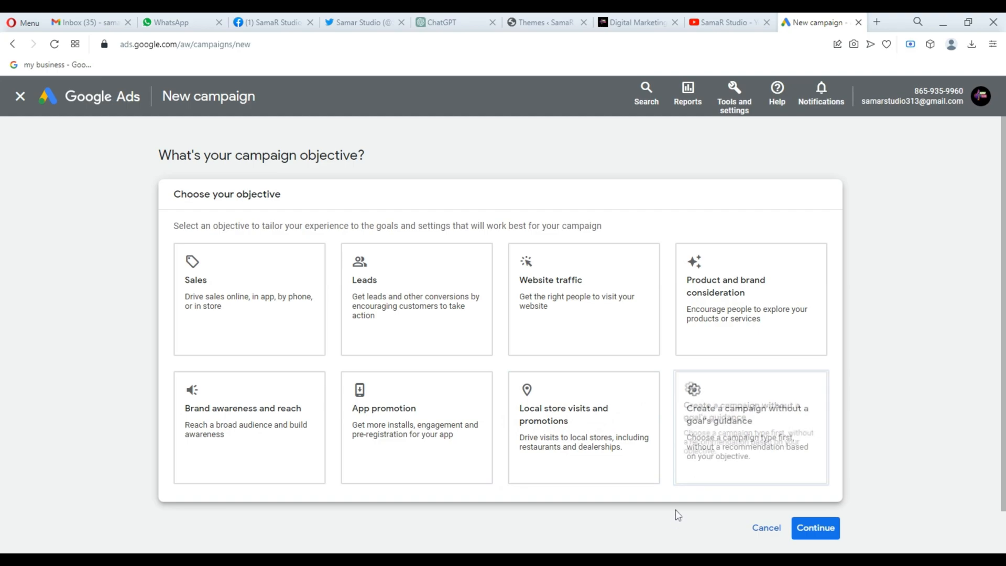
{"action": "left_click", "coordinate": [705, 482]}
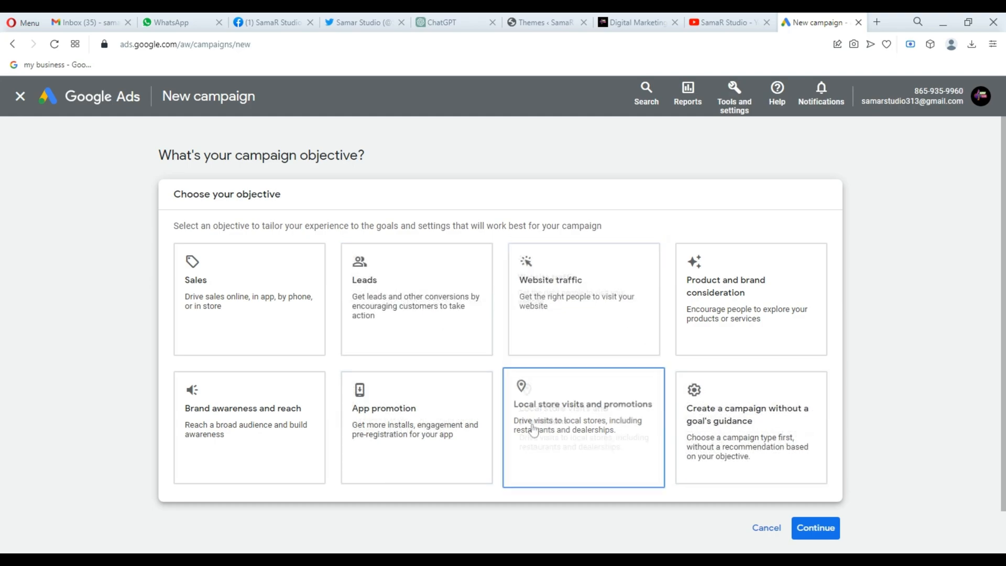
- Choose to create the campaign without a goal's guidance and review the campaign types on offer
{"action": "left_click", "coordinate": [736, 431]}
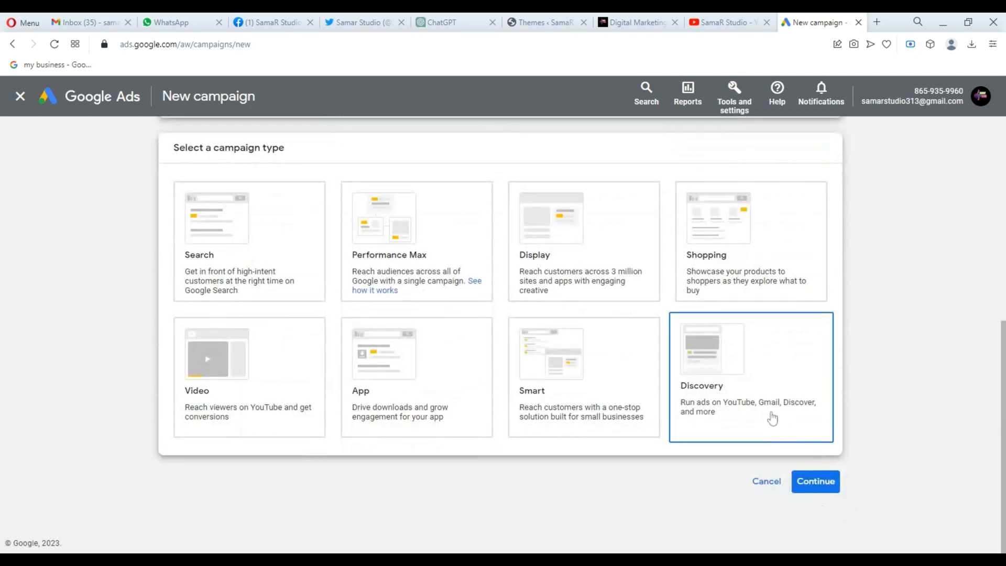
{"action": "scroll", "coordinate": [579, 472], "scroll_direction": "up", "scroll_amount": 5}
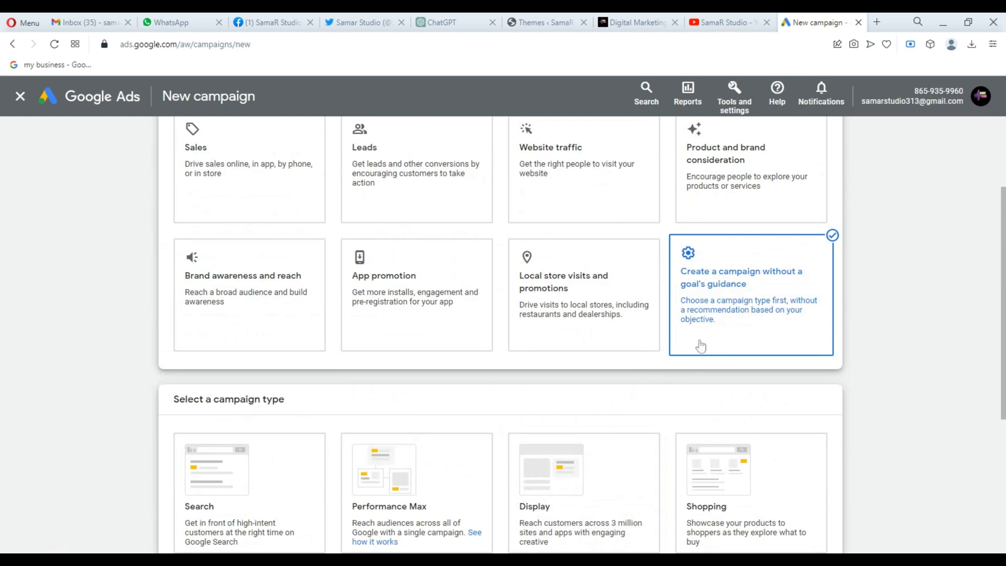
{"action": "scroll", "coordinate": [655, 351], "scroll_direction": "down", "scroll_amount": 3}
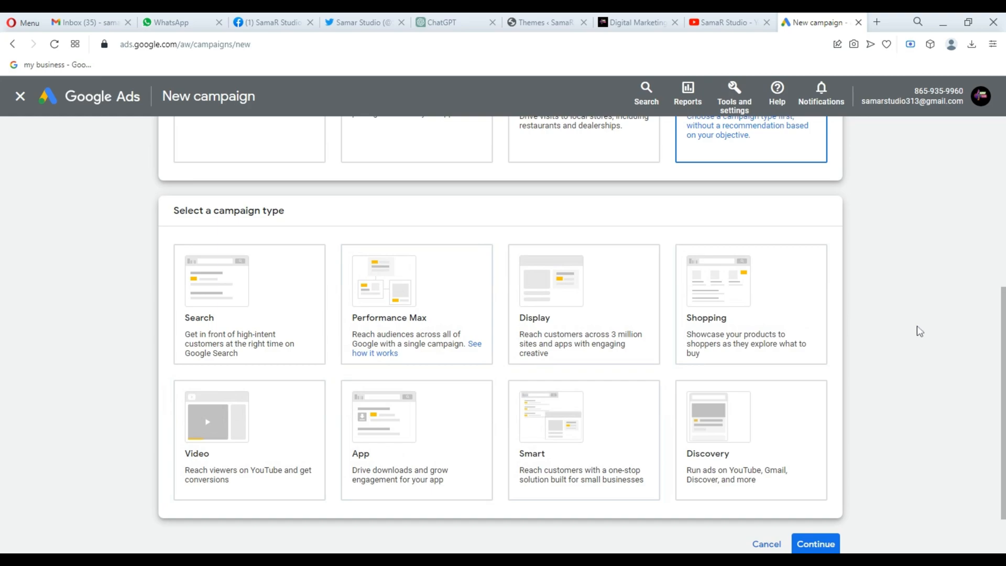
{"action": "scroll", "coordinate": [919, 331], "scroll_direction": "up", "scroll_amount": 3}
{"action": "scroll", "coordinate": [920, 333], "scroll_direction": "down", "scroll_amount": 2}
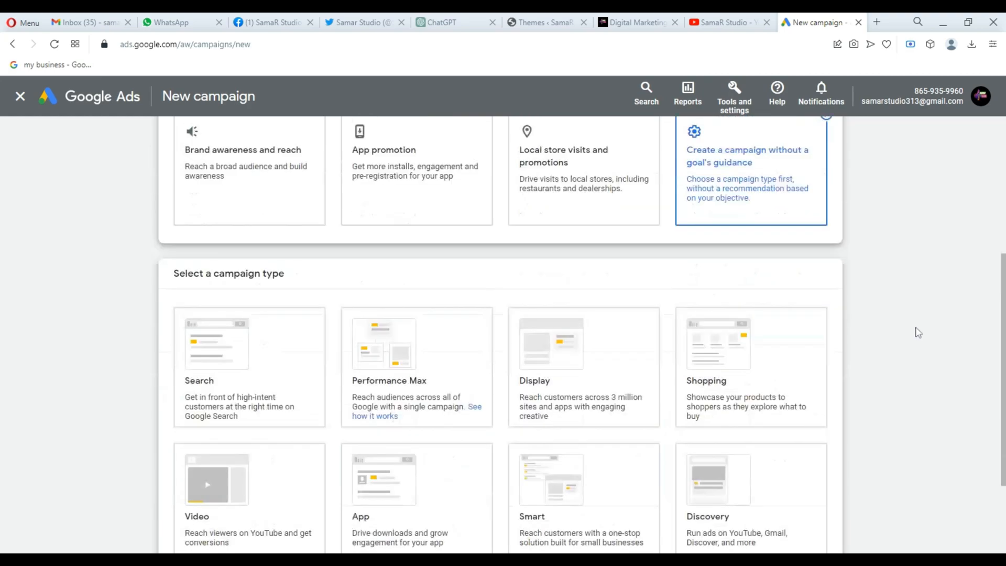
{"action": "scroll", "coordinate": [918, 332], "scroll_direction": "down", "scroll_amount": 2}
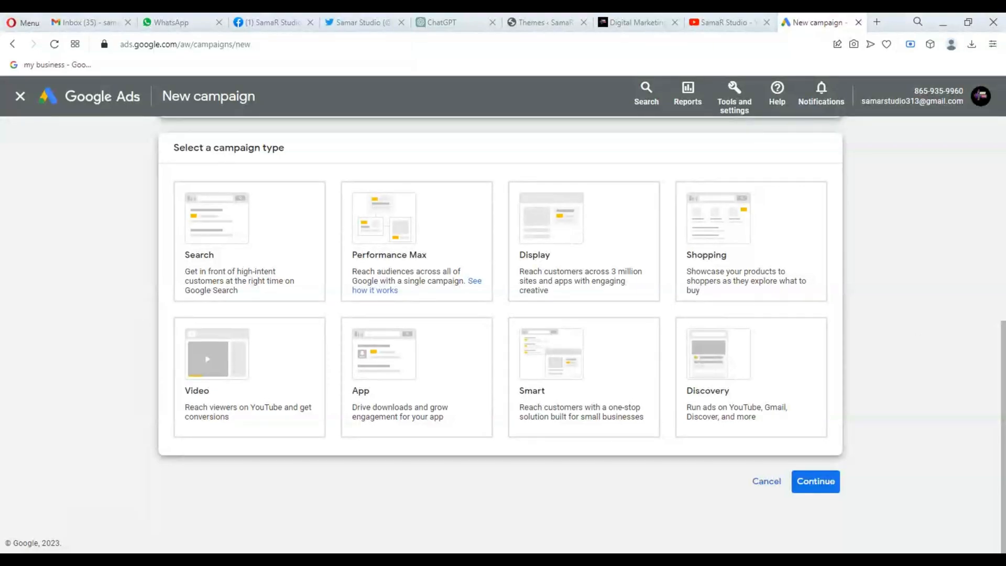
- Choose Video as the campaign type for the new campaign
{"action": "scroll", "coordinate": [912, 327], "scroll_direction": "up", "scroll_amount": 3}
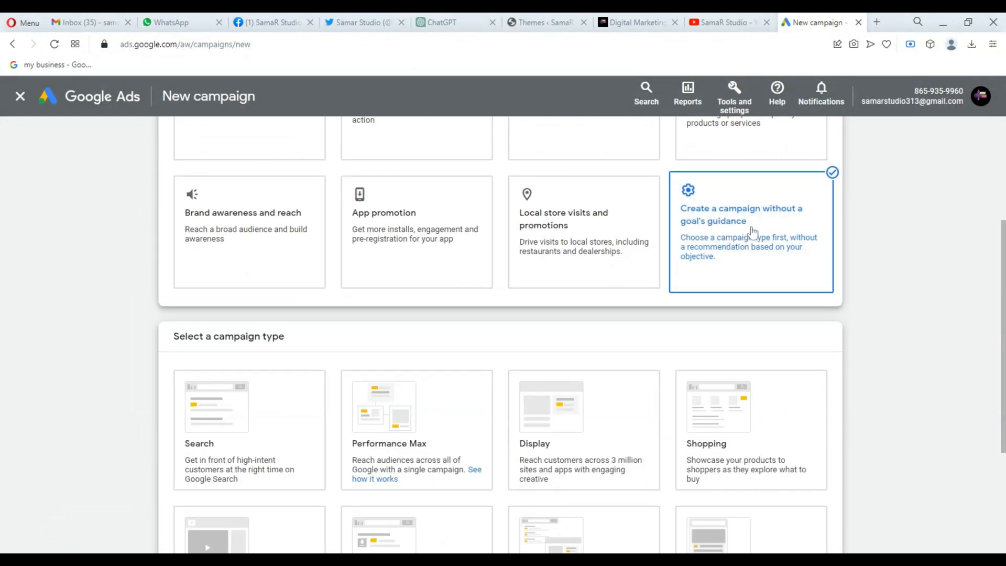
{"action": "scroll", "coordinate": [715, 234], "scroll_direction": "down", "scroll_amount": 1}
{"action": "scroll", "coordinate": [322, 419], "scroll_direction": "down", "scroll_amount": 1}
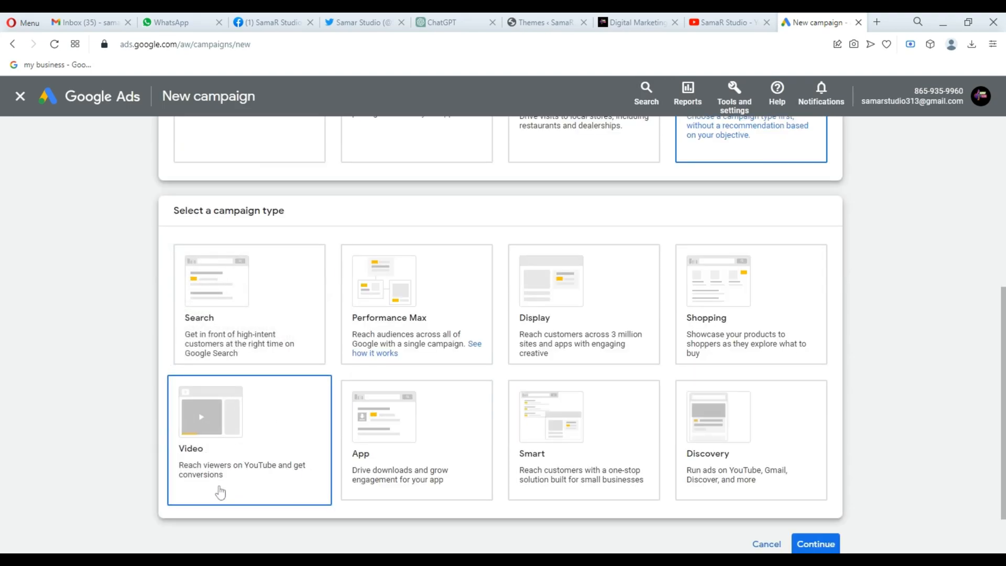
{"action": "left_click", "coordinate": [253, 448]}
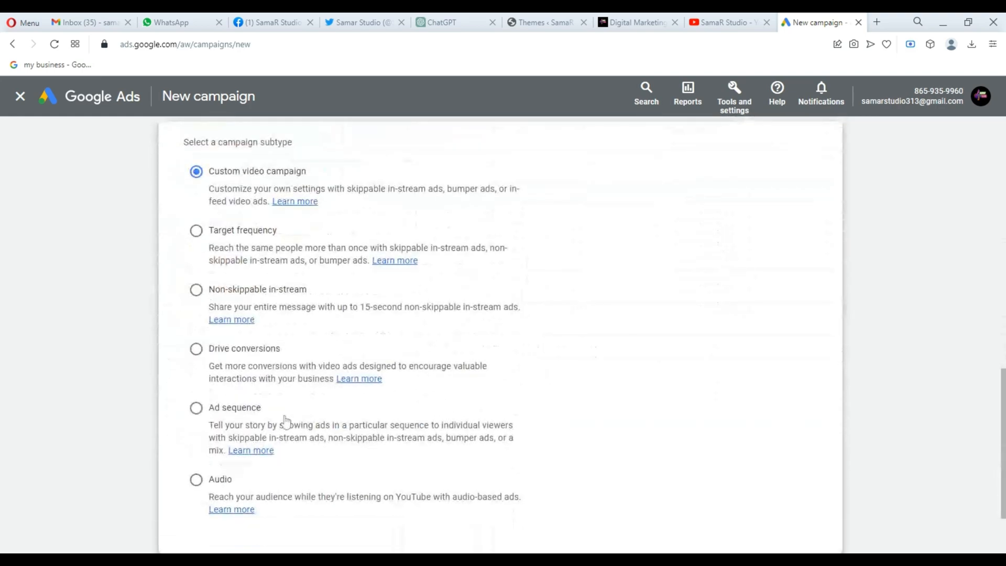
- Review the video campaign subtypes and continue to the campaign settings with Custom video campaign
{"action": "scroll", "coordinate": [410, 335], "scroll_direction": "up", "scroll_amount": 5}
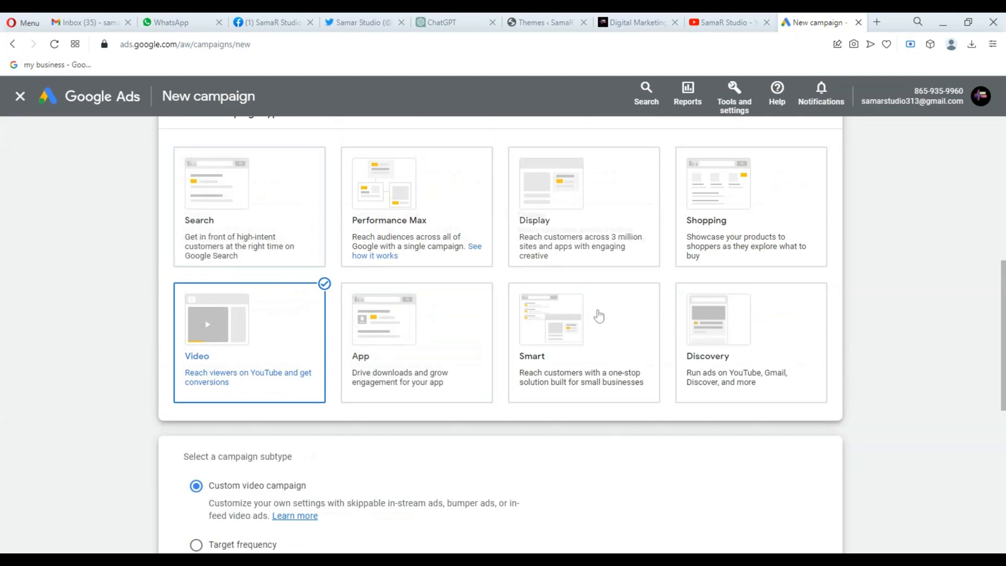
{"action": "scroll", "coordinate": [453, 328], "scroll_direction": "down", "scroll_amount": 3}
{"action": "scroll", "coordinate": [335, 384], "scroll_direction": "down", "scroll_amount": 2}
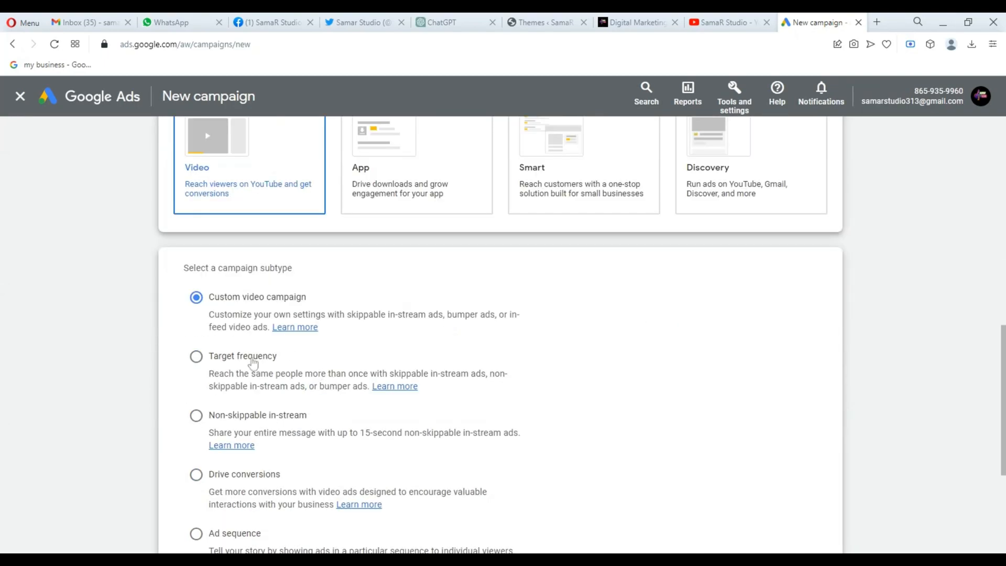
{"action": "scroll", "coordinate": [243, 205], "scroll_direction": "up", "scroll_amount": 1}
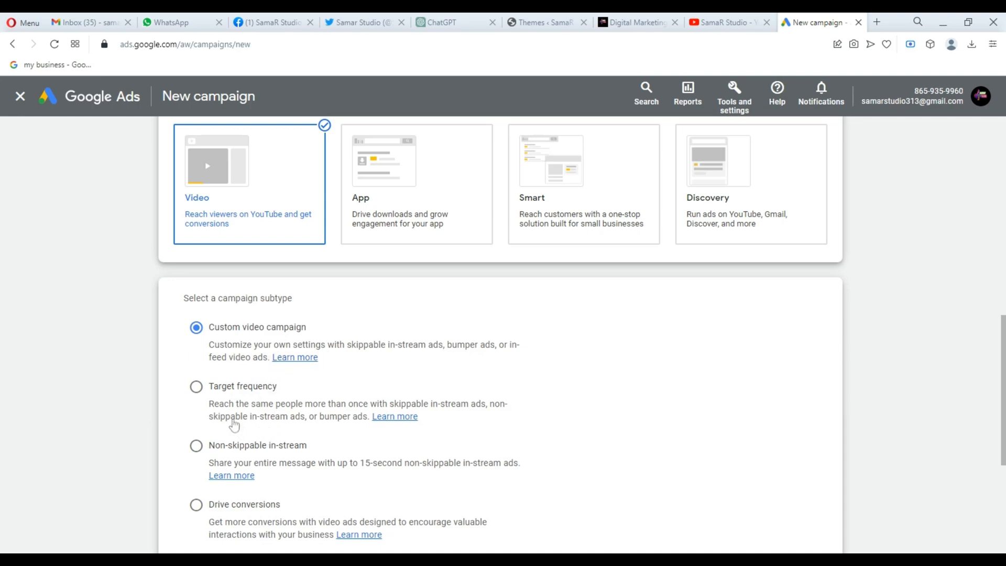
{"action": "scroll", "coordinate": [237, 412], "scroll_direction": "down", "scroll_amount": 1}
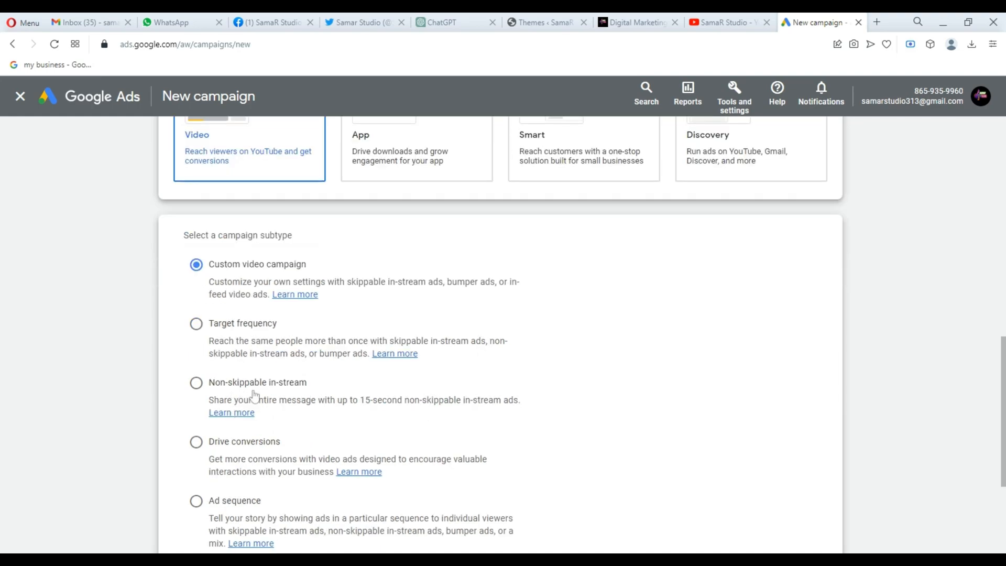
{"action": "scroll", "coordinate": [288, 394], "scroll_direction": "down", "scroll_amount": 1}
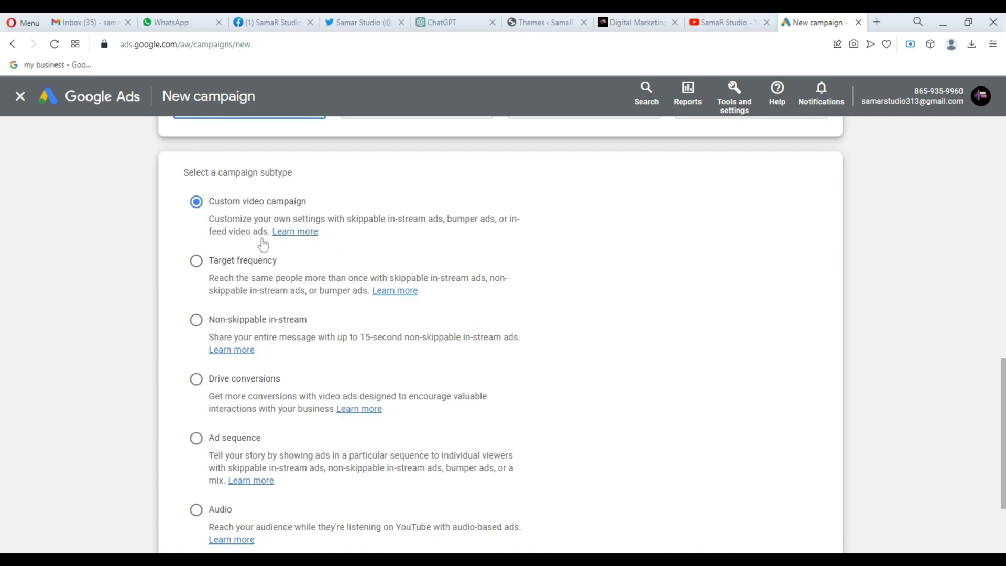
{"action": "scroll", "coordinate": [378, 236], "scroll_direction": "down", "scroll_amount": 1}
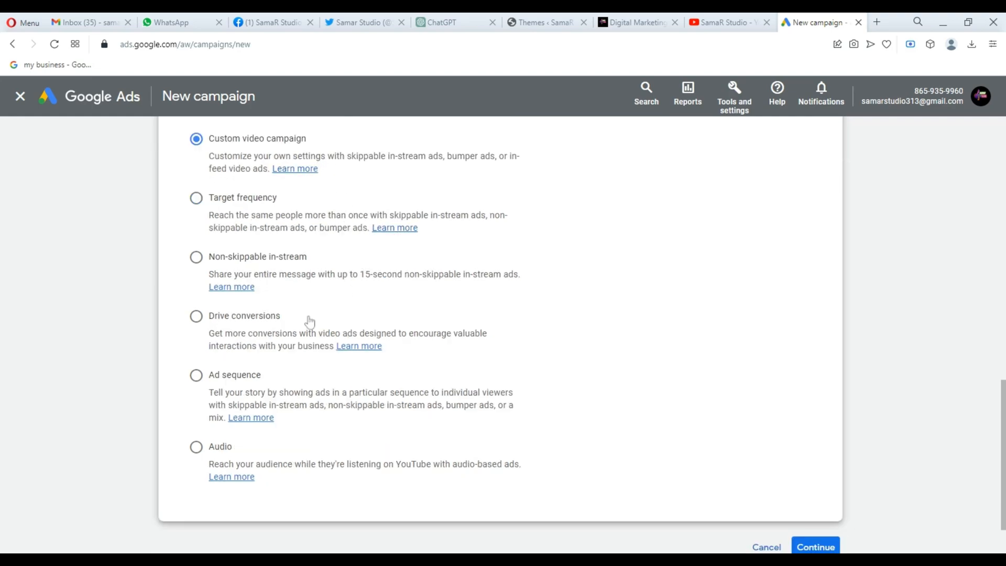
{"action": "scroll", "coordinate": [782, 424], "scroll_direction": "down", "scroll_amount": 1}
{"action": "left_click", "coordinate": [827, 492]}
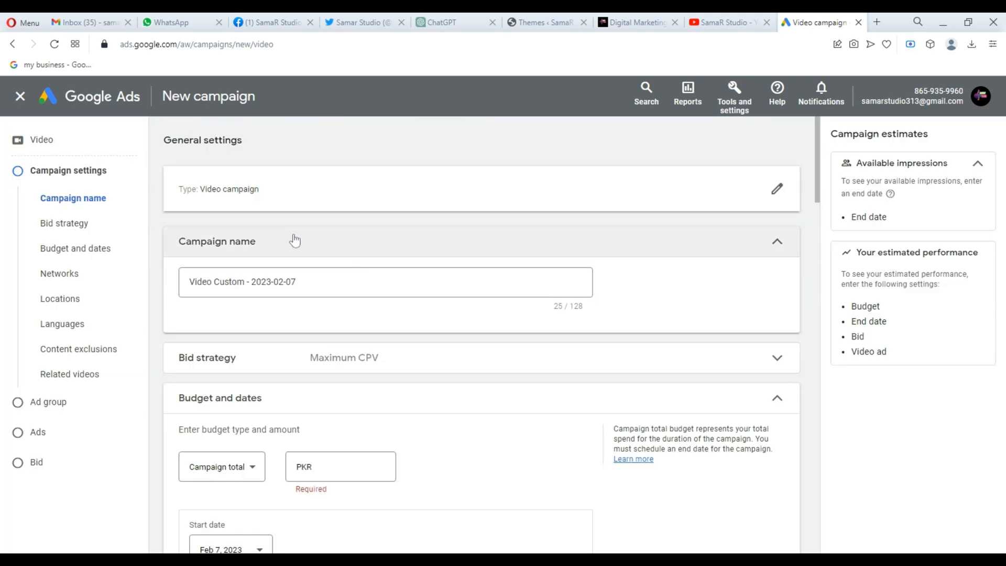
- Set the campaign total budget to PKR 3,000
{"action": "scroll", "coordinate": [321, 310], "scroll_direction": "down", "scroll_amount": 2}
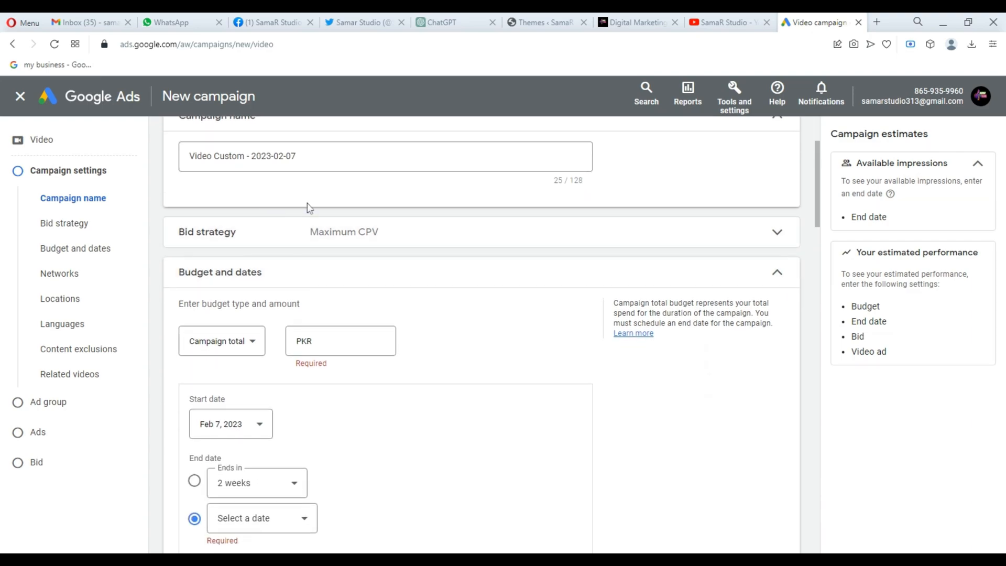
{"action": "scroll", "coordinate": [309, 208], "scroll_direction": "down", "scroll_amount": 1}
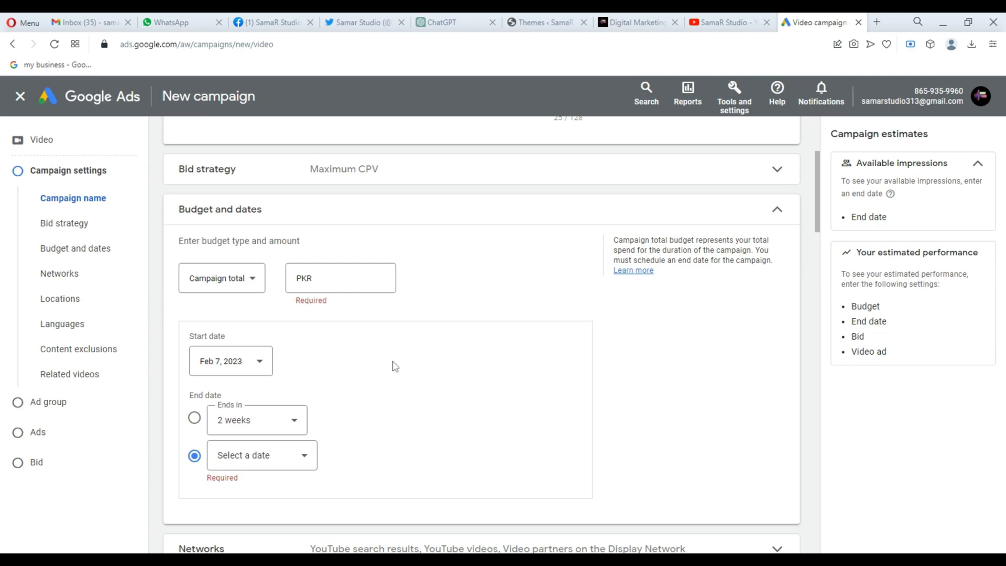
{"action": "left_click", "coordinate": [385, 278]}
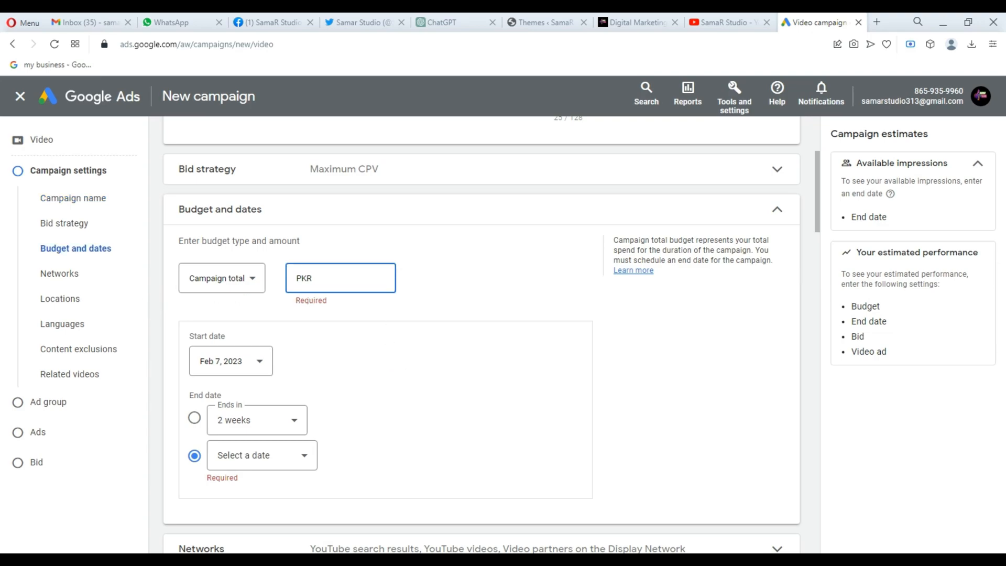
{"action": "type", "text": "300"}
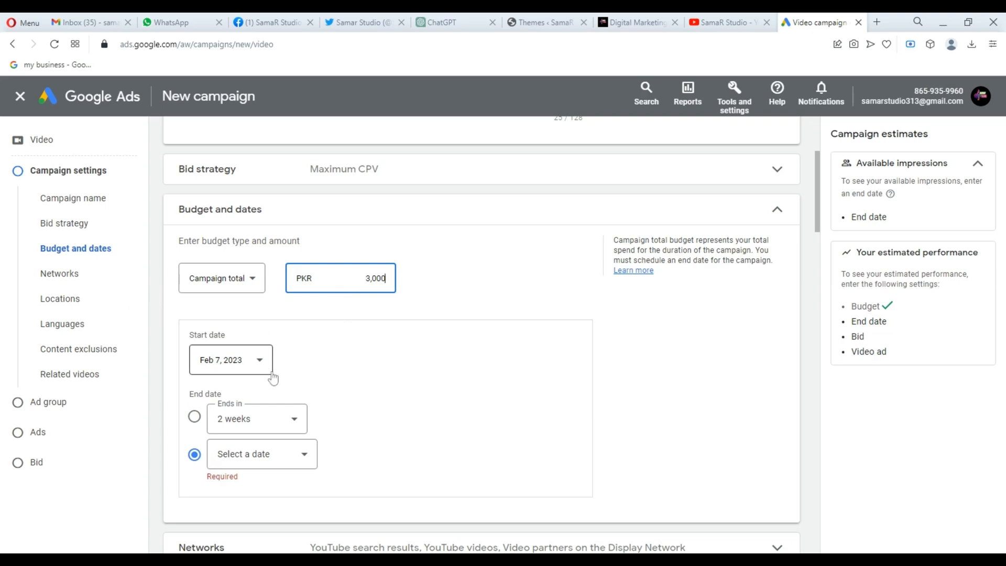
- Change the campaign total budget to PKR 2,500
{"action": "scroll", "coordinate": [273, 378], "scroll_direction": "down", "scroll_amount": 1}
{"action": "scroll", "coordinate": [299, 341], "scroll_direction": "up", "scroll_amount": 1}
{"action": "key", "text": "BackSpace"}
{"action": "key", "text": "BackSpace"}
{"action": "key", "text": "BackSpace"}
{"action": "key", "text": "BackSpace"}
{"action": "type", "text": "25"}
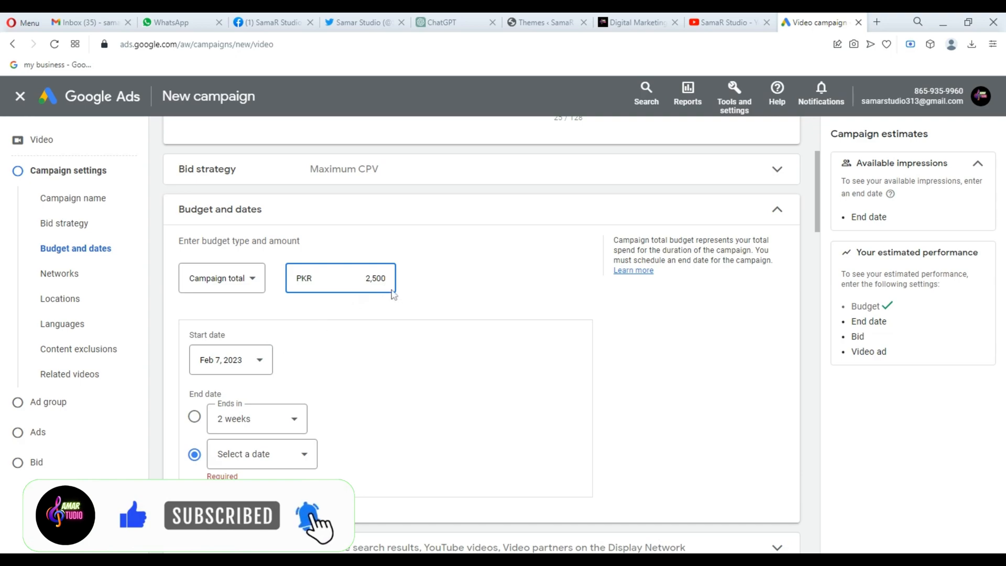
- Schedule the campaign with a start date of Feb 8, 2023 and an end date of Feb 15, 2023
{"action": "scroll", "coordinate": [393, 295], "scroll_direction": "down", "scroll_amount": 4}
{"action": "scroll", "coordinate": [278, 265], "scroll_direction": "up", "scroll_amount": 1}
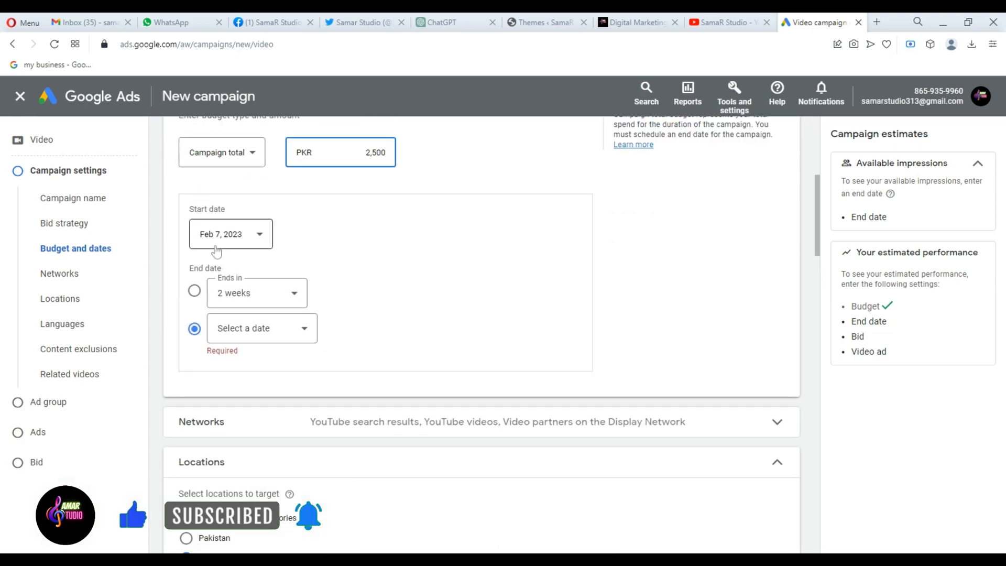
{"action": "left_click", "coordinate": [261, 234]}
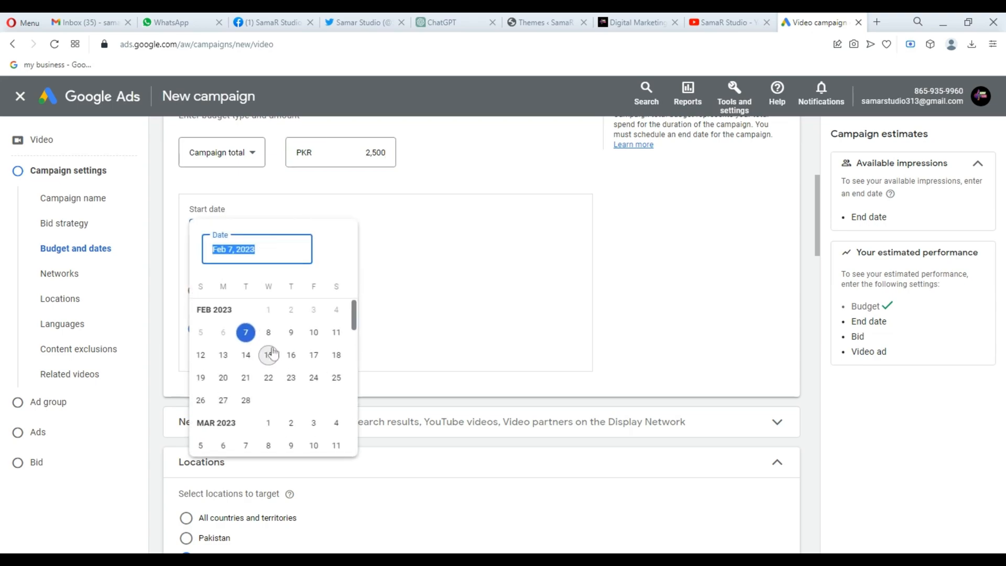
{"action": "left_click", "coordinate": [269, 333]}
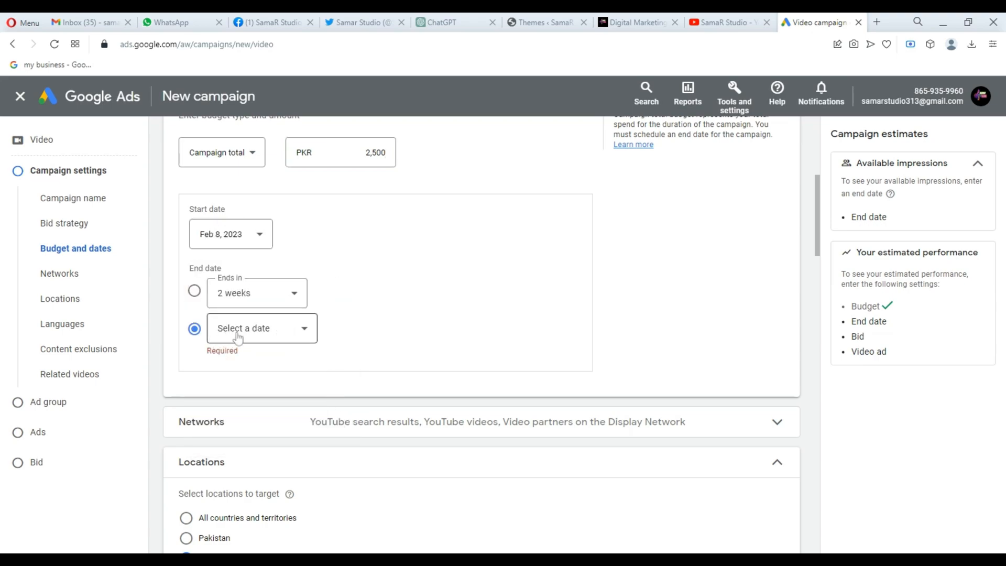
{"action": "left_click", "coordinate": [291, 331]}
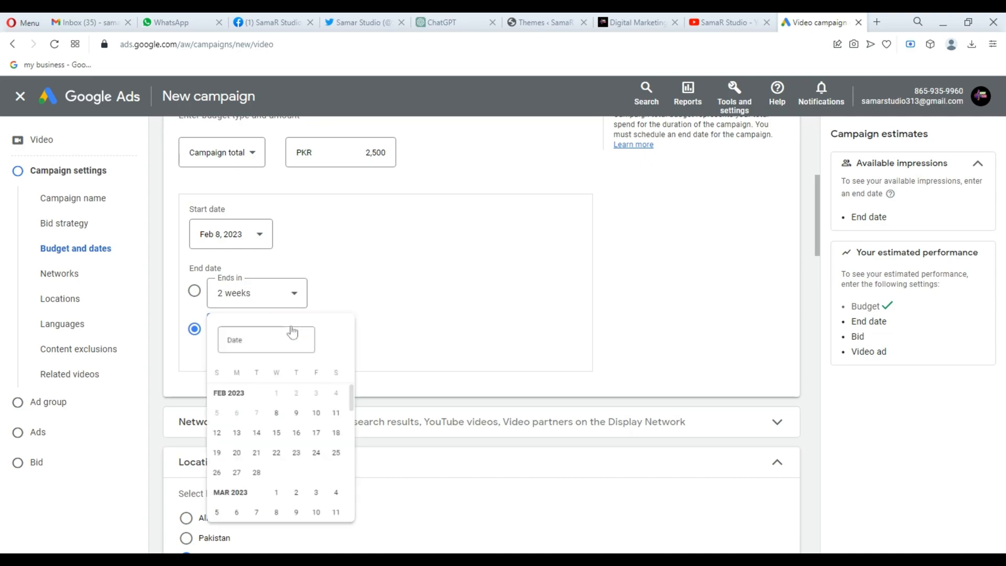
{"action": "scroll", "coordinate": [292, 434], "scroll_direction": "down", "scroll_amount": 1}
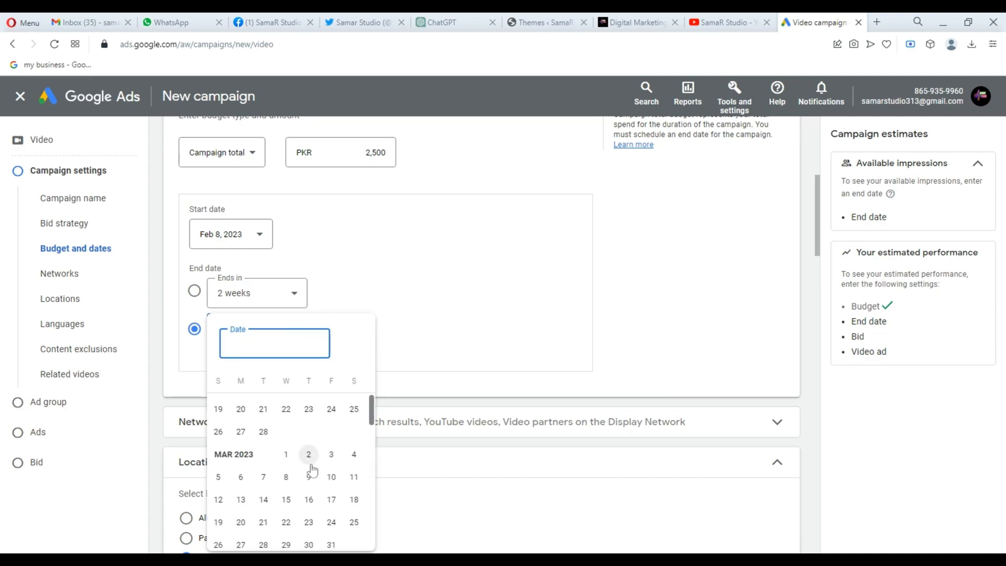
{"action": "scroll", "coordinate": [262, 446], "scroll_direction": "up", "scroll_amount": 1}
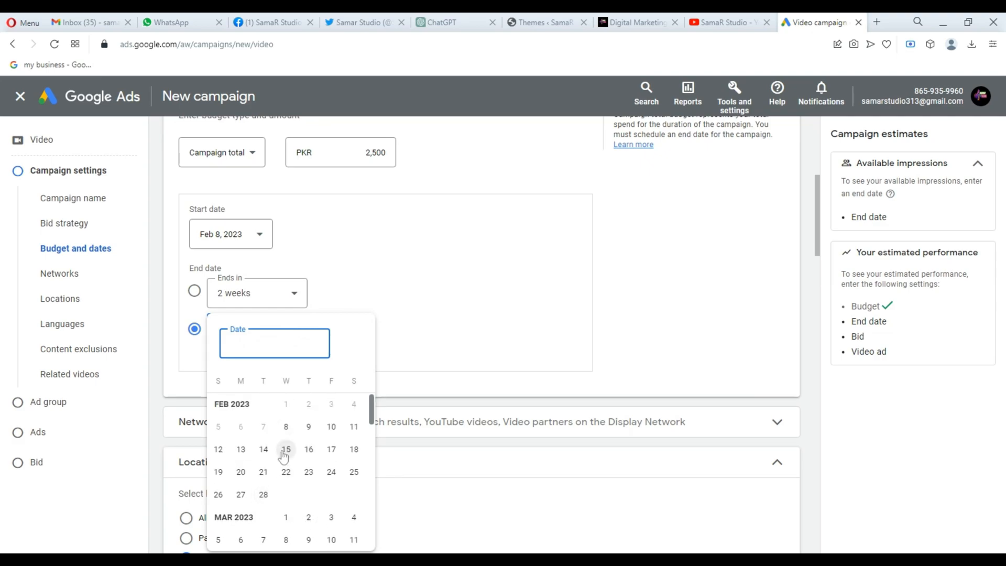
{"action": "left_click", "coordinate": [284, 452]}
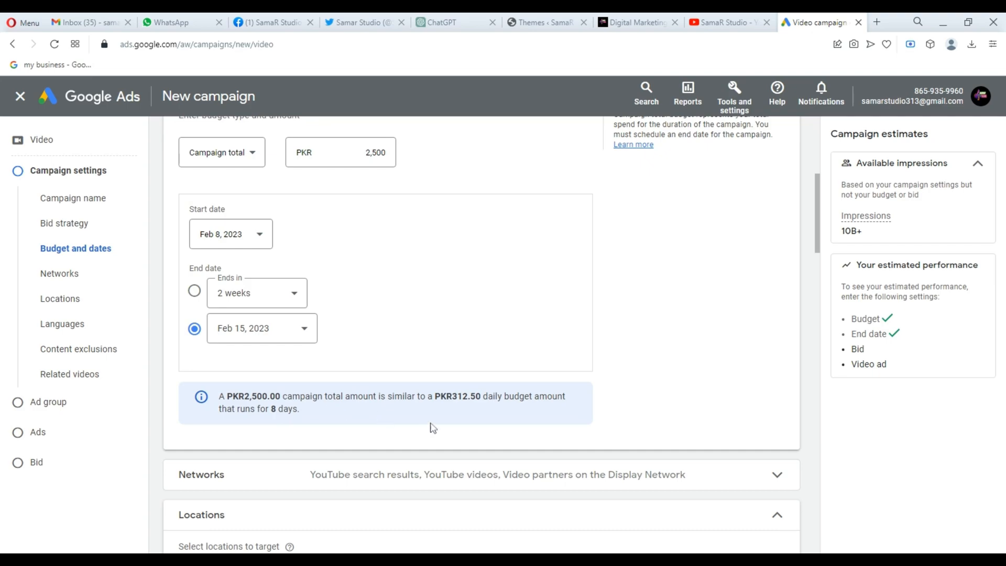
- Expand the Networks settings and review where the video ads can appear
{"action": "scroll", "coordinate": [388, 301], "scroll_direction": "down", "scroll_amount": 2}
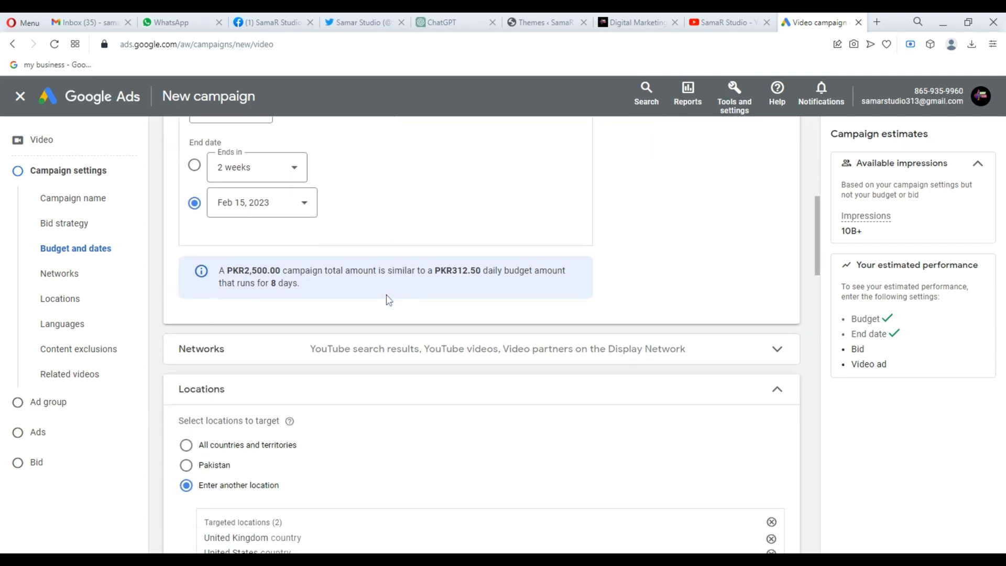
{"action": "left_click", "coordinate": [719, 358]}
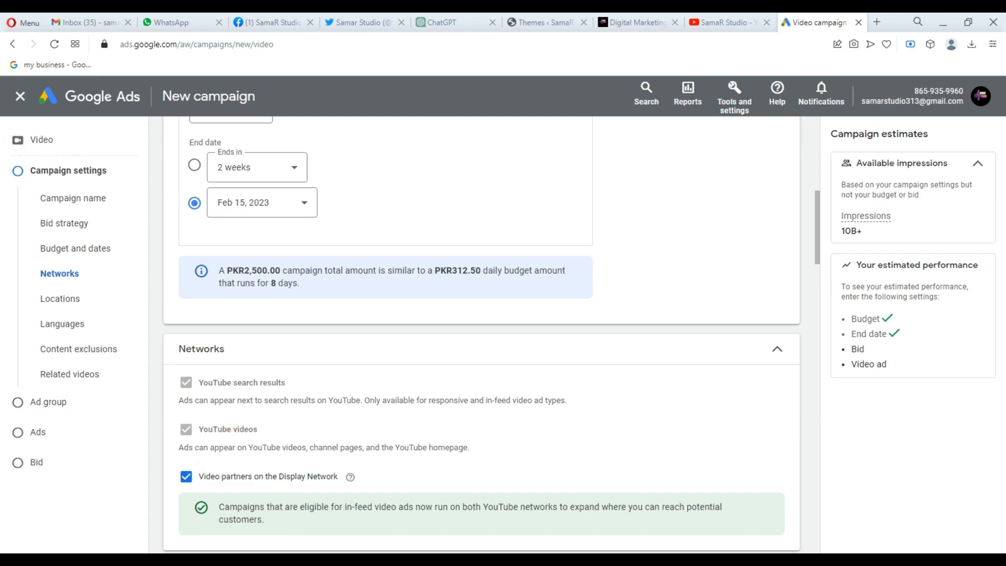
{"action": "scroll", "coordinate": [226, 459], "scroll_direction": "down", "scroll_amount": 2}
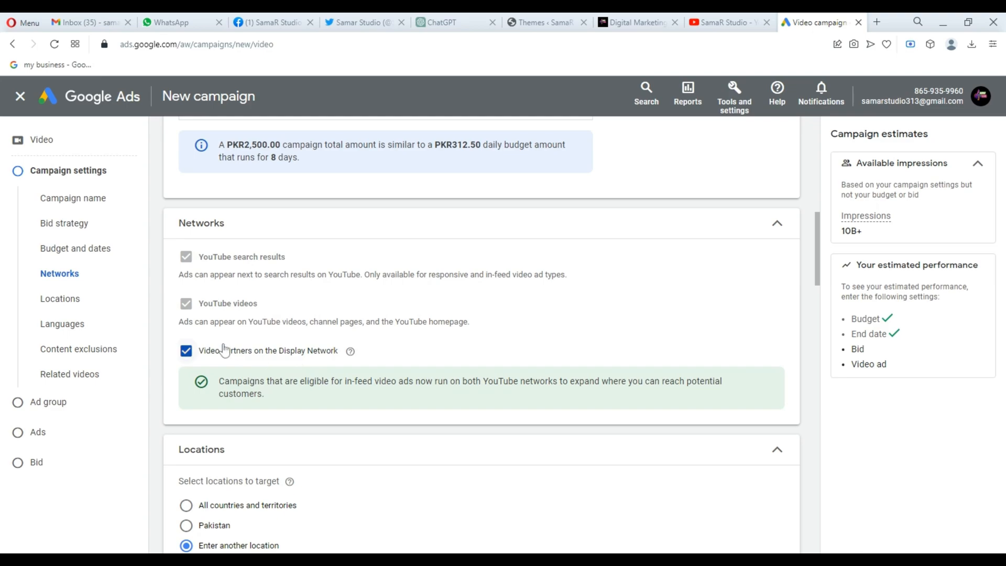
- Try the All countries and territories and Pakistan location options, and return to Enter another location
{"action": "scroll", "coordinate": [272, 407], "scroll_direction": "down", "scroll_amount": 3}
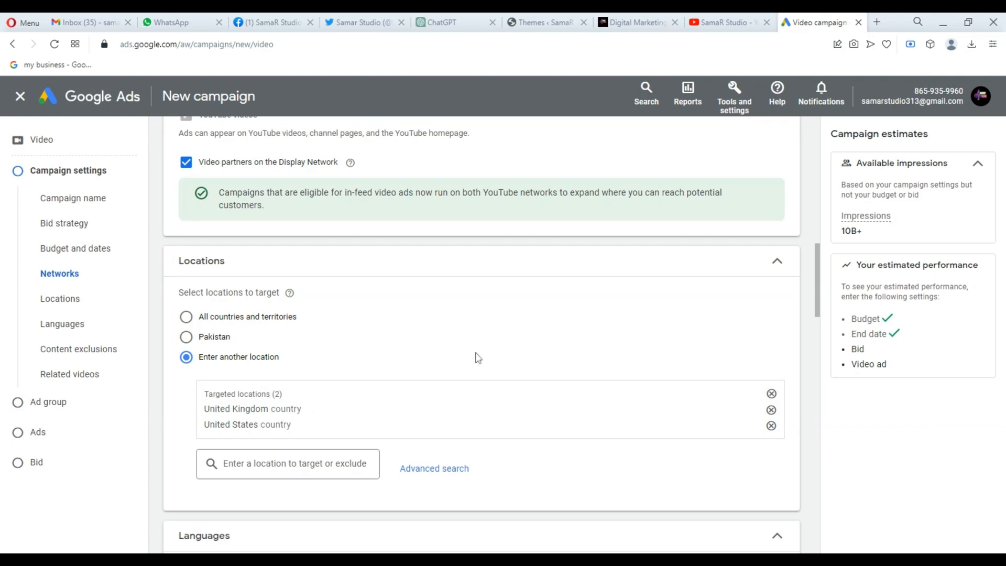
{"action": "left_click", "coordinate": [187, 318]}
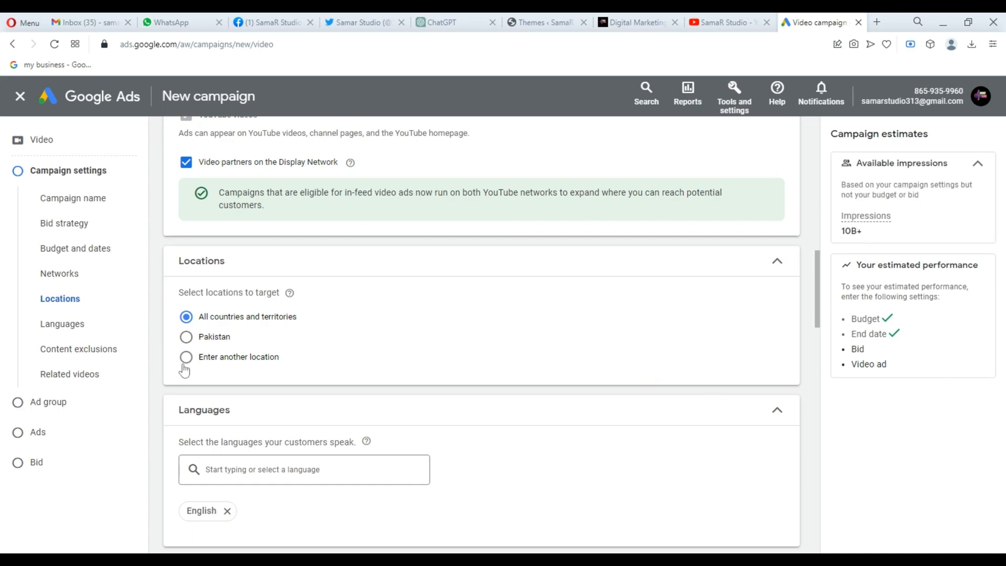
{"action": "left_click", "coordinate": [189, 338]}
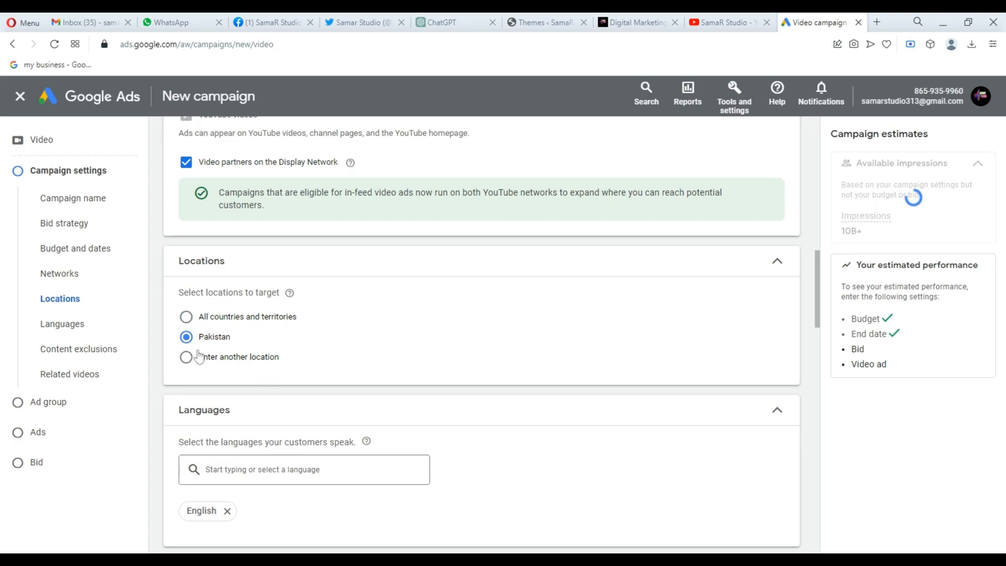
{"action": "left_click", "coordinate": [186, 359]}
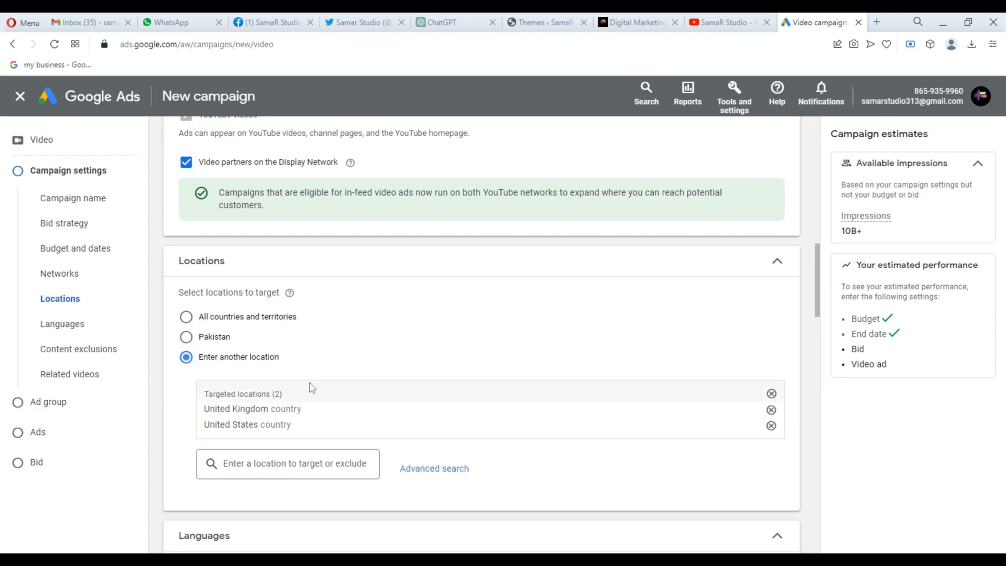
- Add Johar Town, Punjab, Pakistan as a targeted location and remove the United Kingdom and United States
{"action": "left_click", "coordinate": [355, 467]}
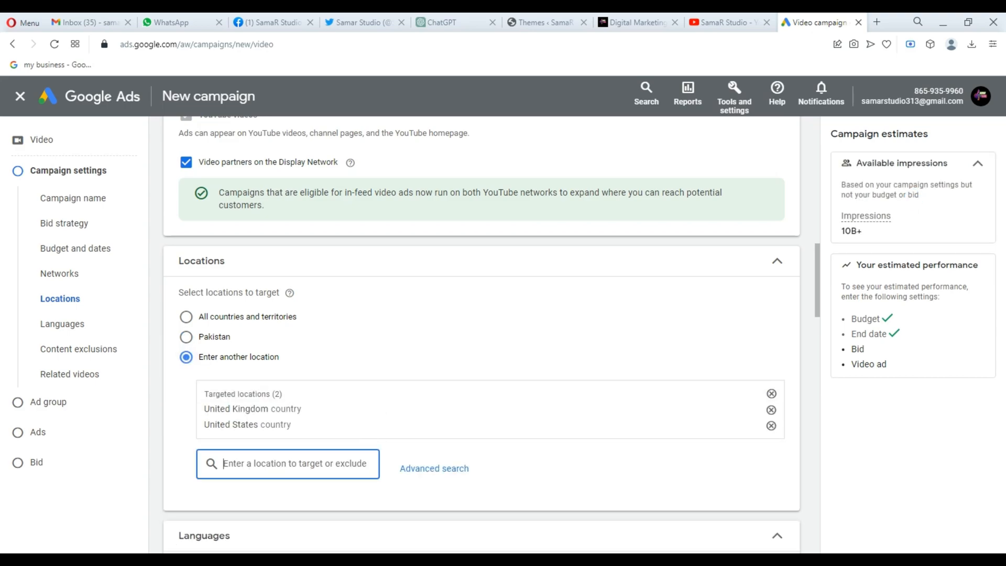
{"action": "type", "text": "joh"}
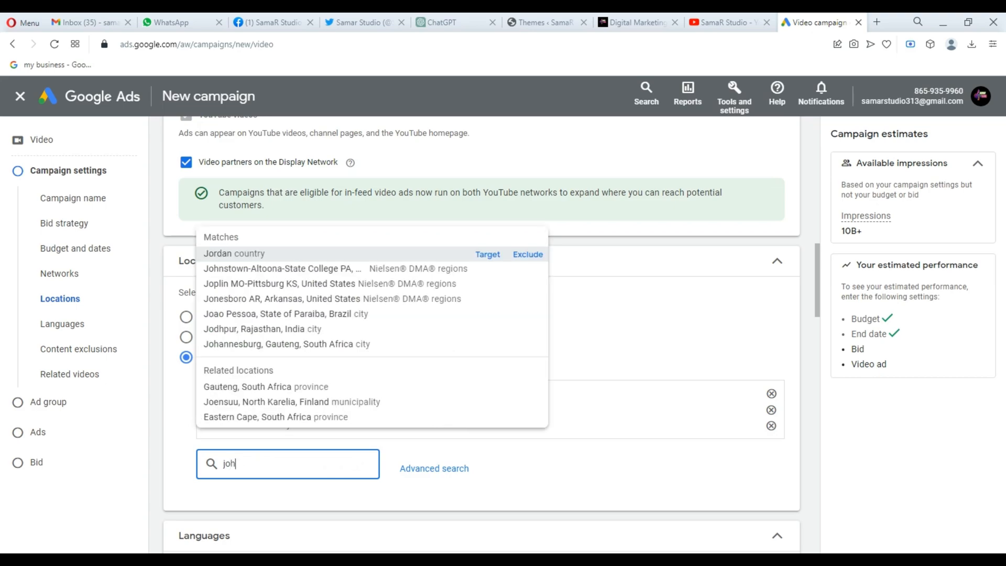
{"action": "type", "text": "ae"}
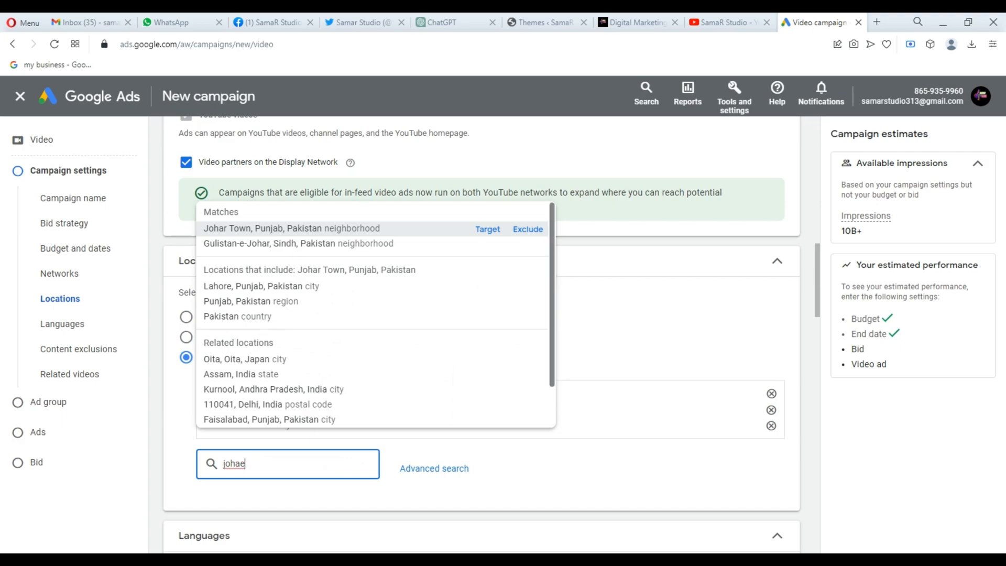
{"action": "left_click", "coordinate": [488, 230]}
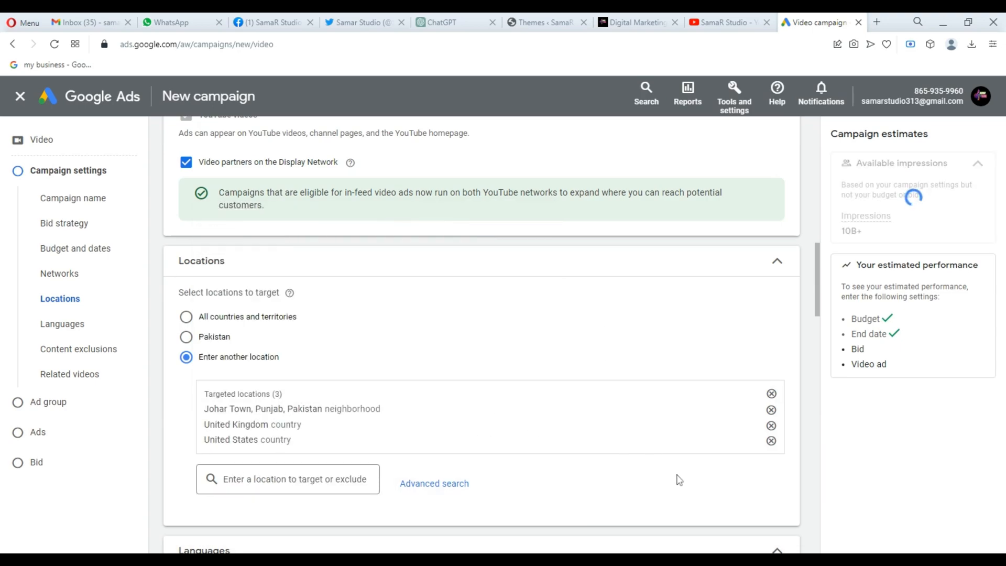
{"action": "left_click", "coordinate": [772, 425]}
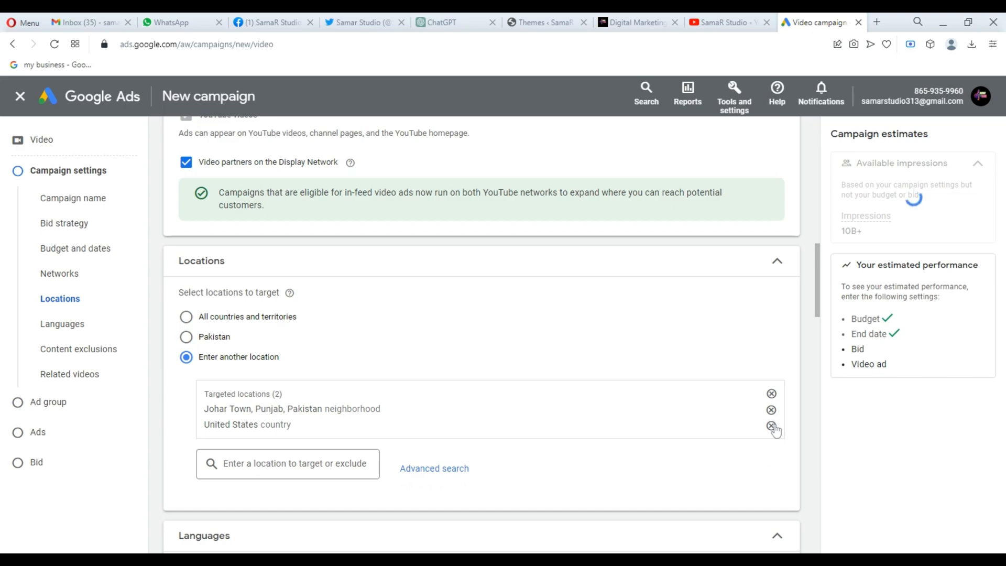
{"action": "left_click", "coordinate": [771, 426]}
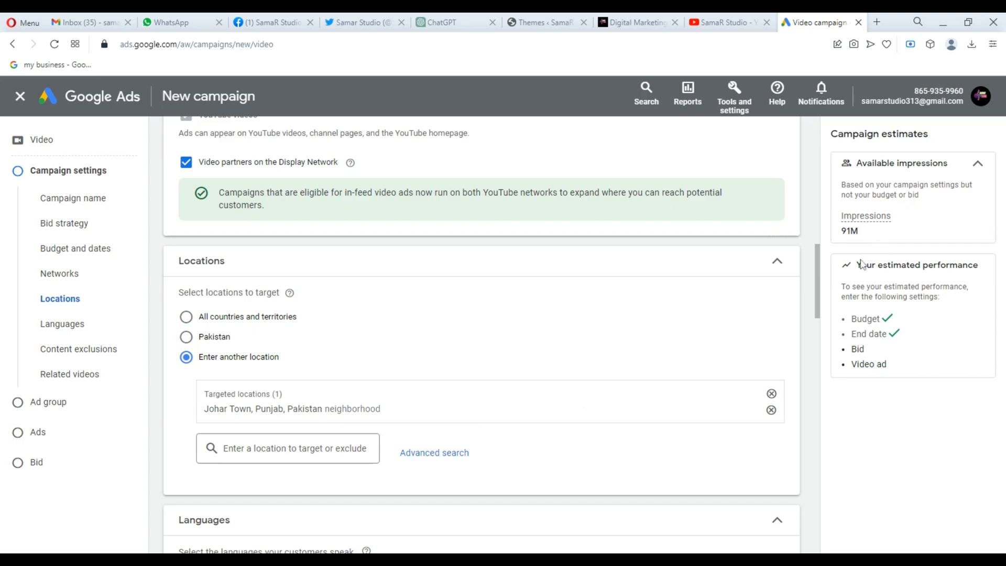
- Switch the location targeting to Pakistan to compare its estimated impressions, and return to Enter another location
{"action": "scroll", "coordinate": [315, 372], "scroll_direction": "down", "scroll_amount": 1}
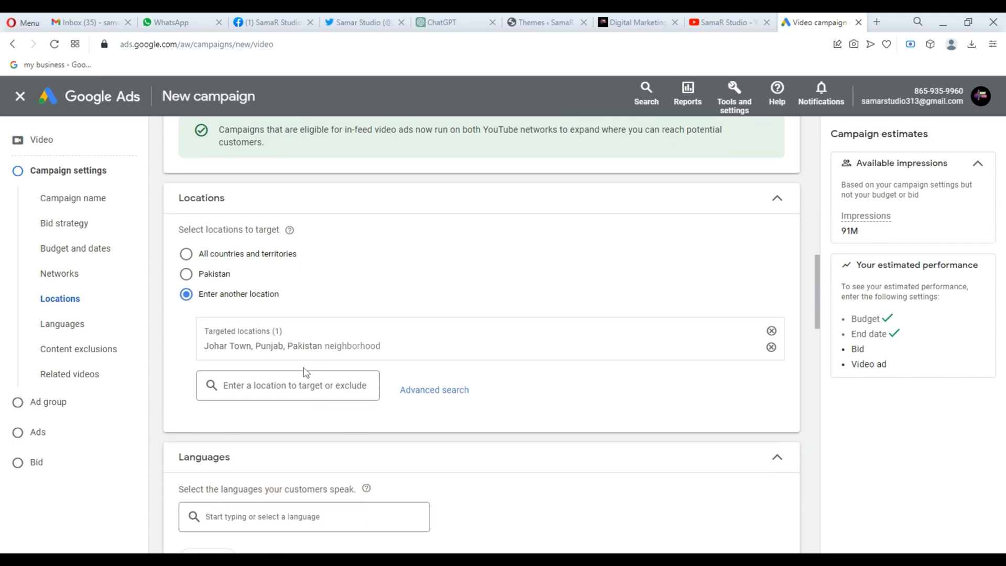
{"action": "scroll", "coordinate": [302, 367], "scroll_direction": "down", "scroll_amount": 1}
{"action": "scroll", "coordinate": [335, 346], "scroll_direction": "down", "scroll_amount": 1}
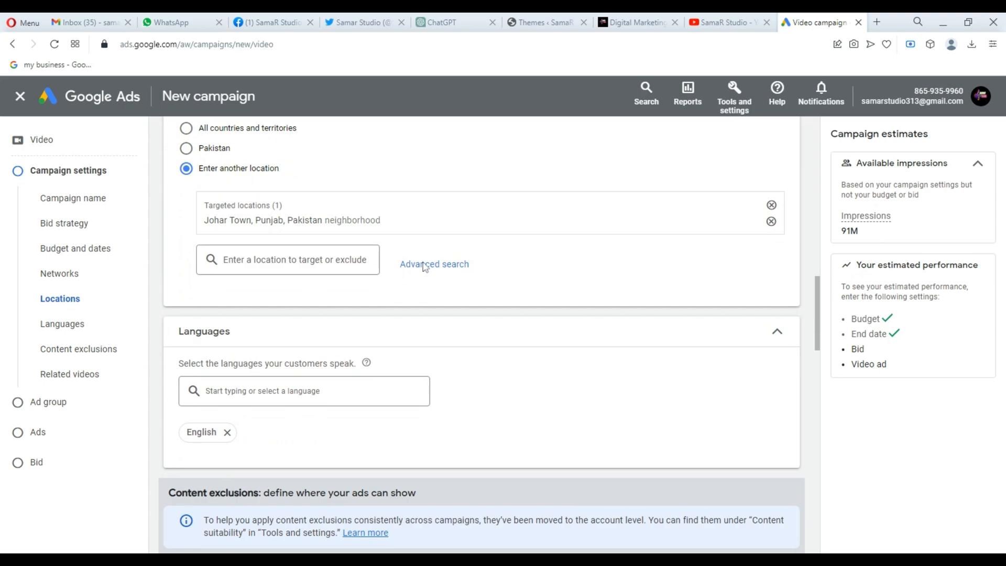
{"action": "scroll", "coordinate": [313, 269], "scroll_direction": "up", "scroll_amount": 3}
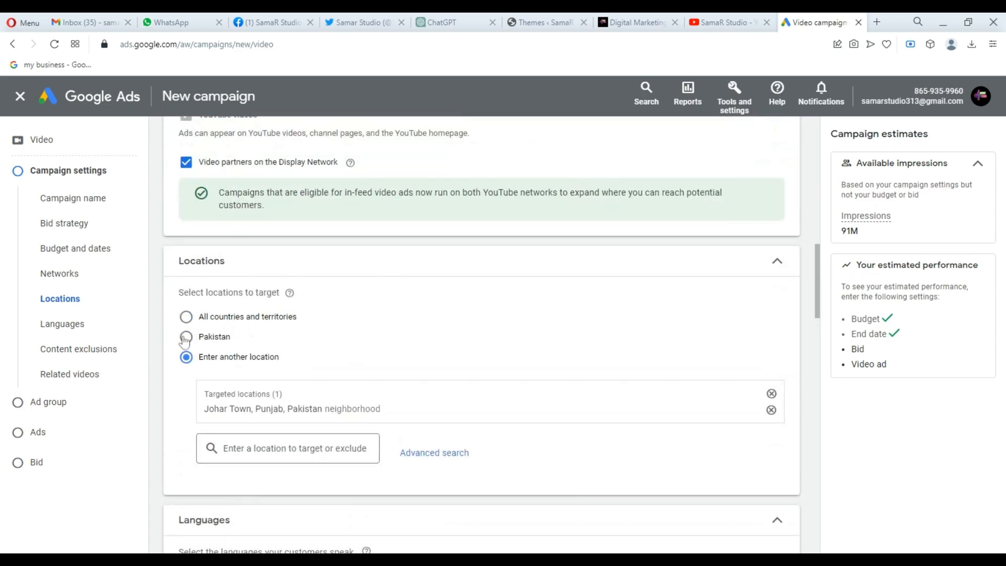
{"action": "left_click", "coordinate": [185, 338]}
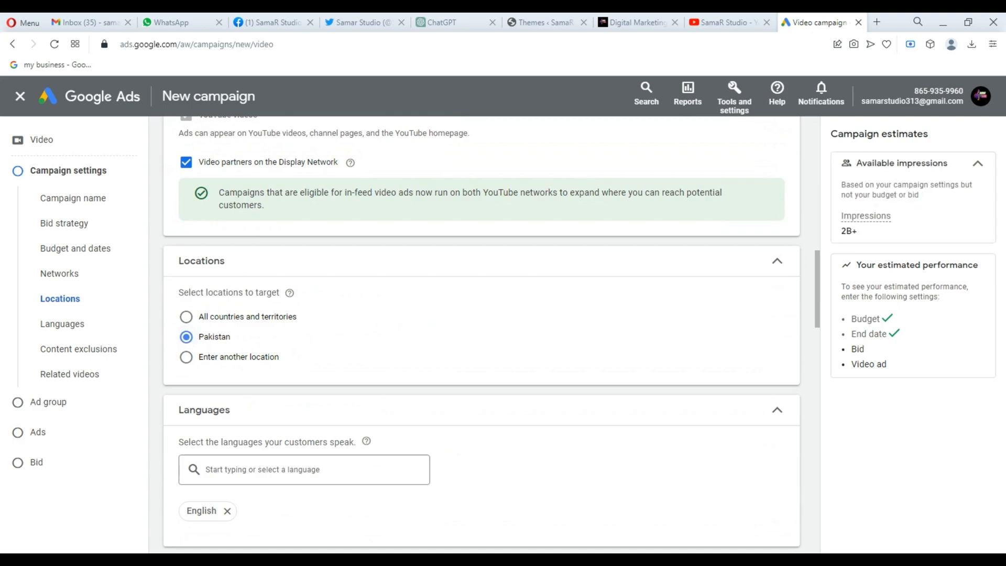
{"action": "left_click", "coordinate": [186, 357]}
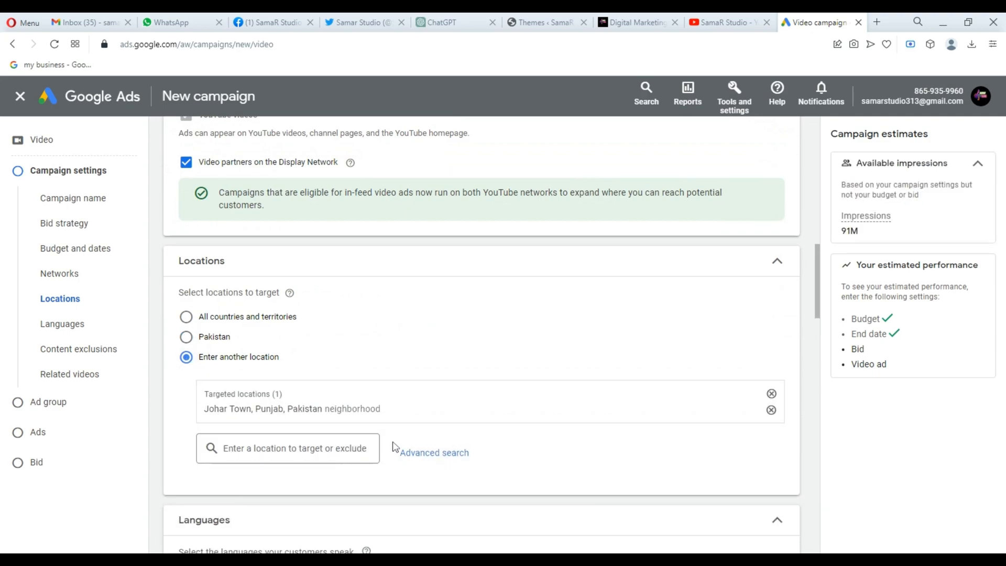
- Add Urdu to the campaign's languages alongside English
{"action": "scroll", "coordinate": [394, 447], "scroll_direction": "down", "scroll_amount": 1}
{"action": "scroll", "coordinate": [530, 380], "scroll_direction": "down", "scroll_amount": 2}
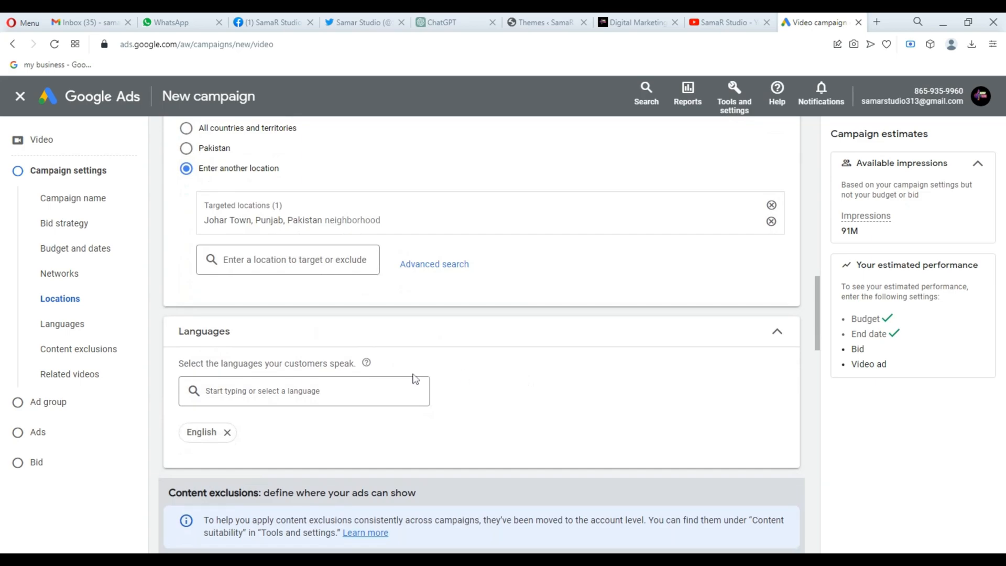
{"action": "scroll", "coordinate": [274, 317], "scroll_direction": "down", "scroll_amount": 2}
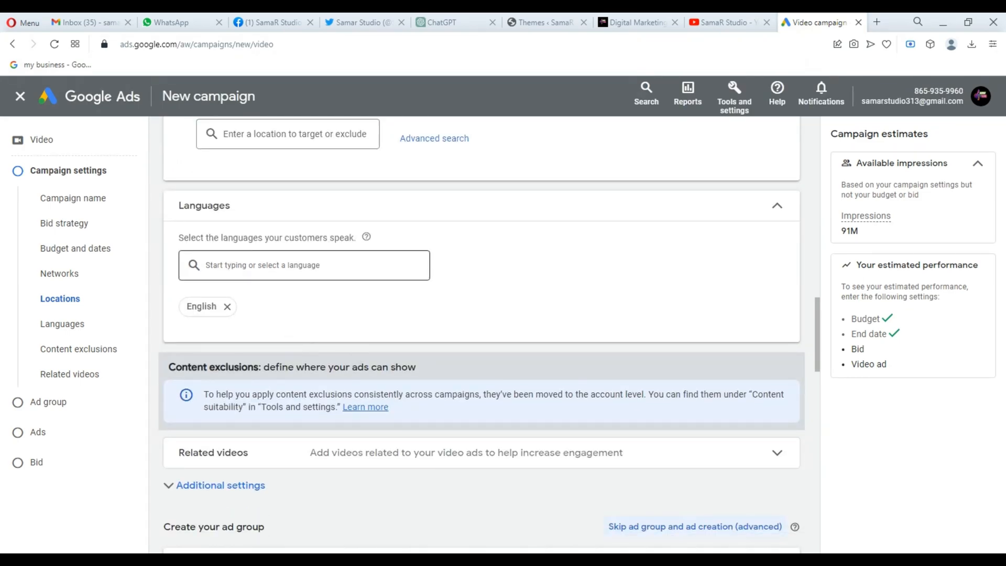
{"action": "left_click", "coordinate": [304, 265]}
{"action": "left_click", "coordinate": [587, 278]}
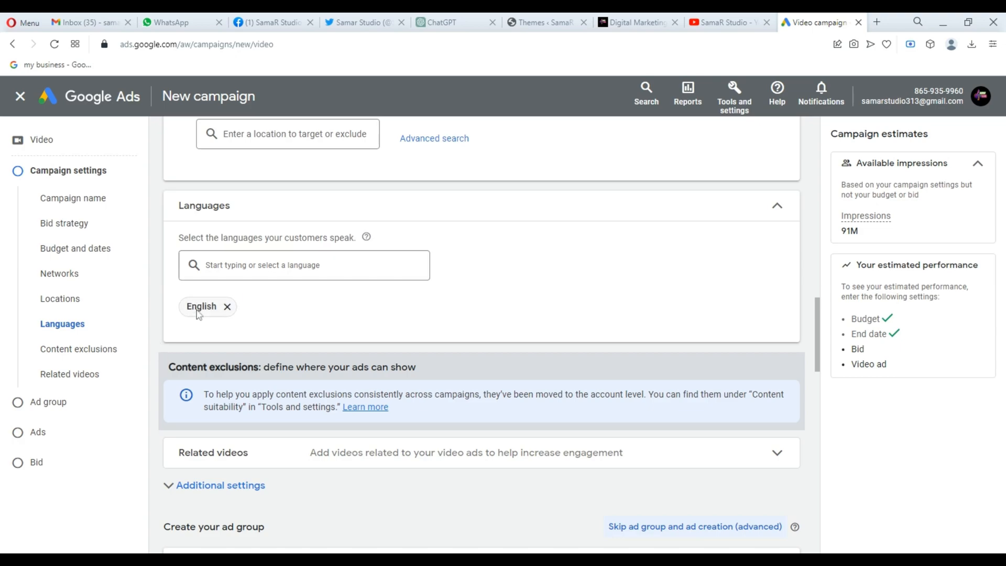
{"action": "left_click", "coordinate": [273, 273]}
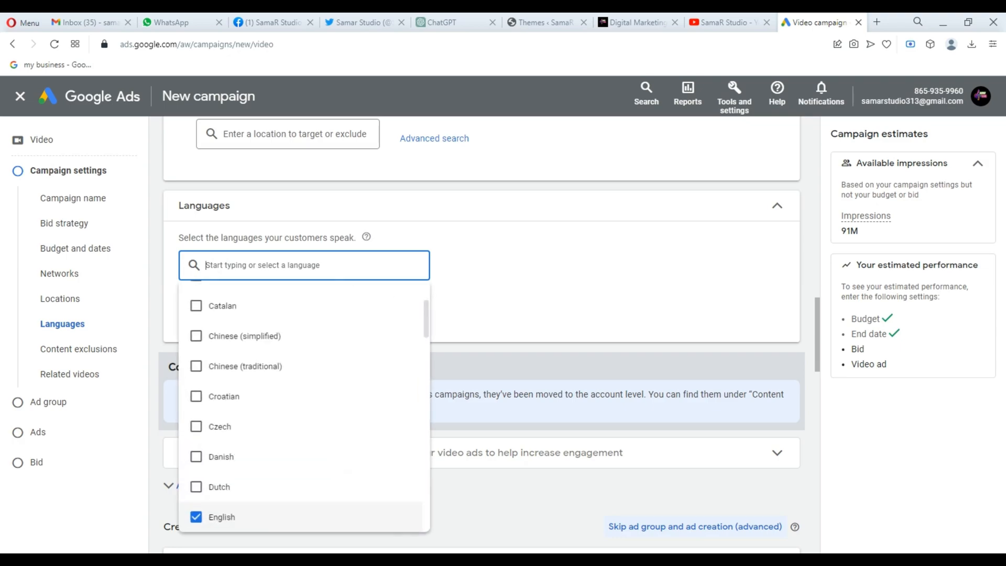
{"action": "type", "text": "u"}
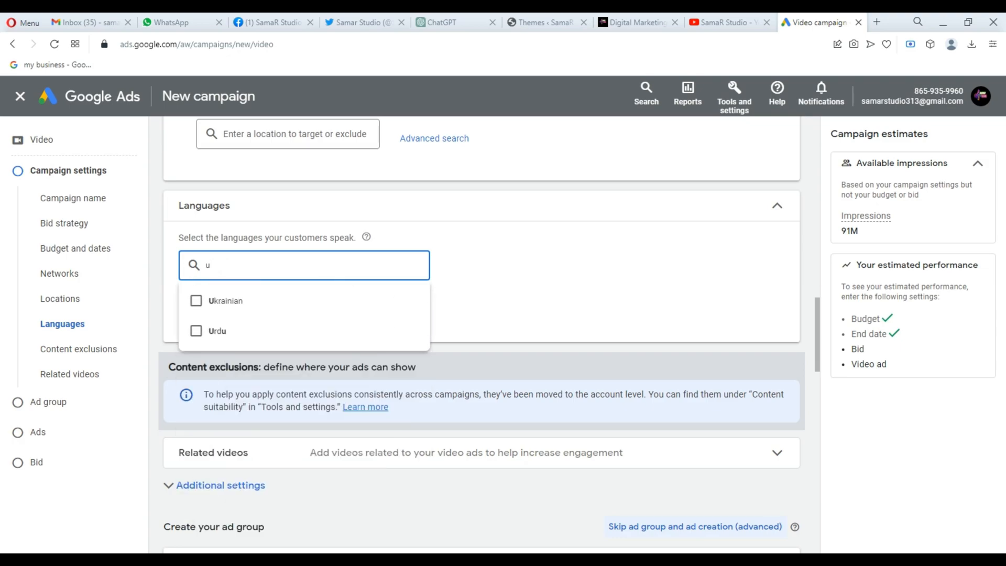
{"action": "left_click", "coordinate": [237, 329]}
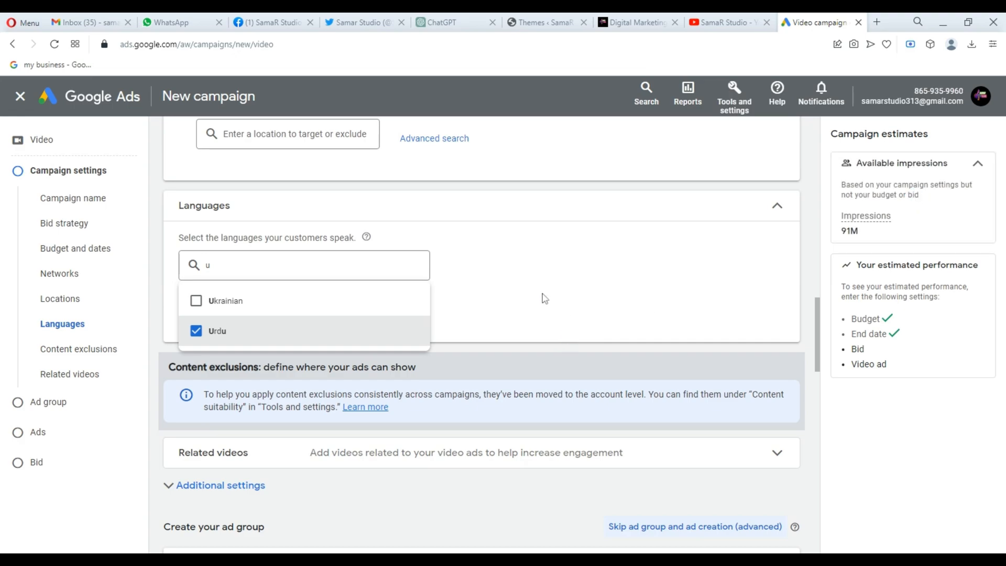
{"action": "left_click", "coordinate": [515, 302]}
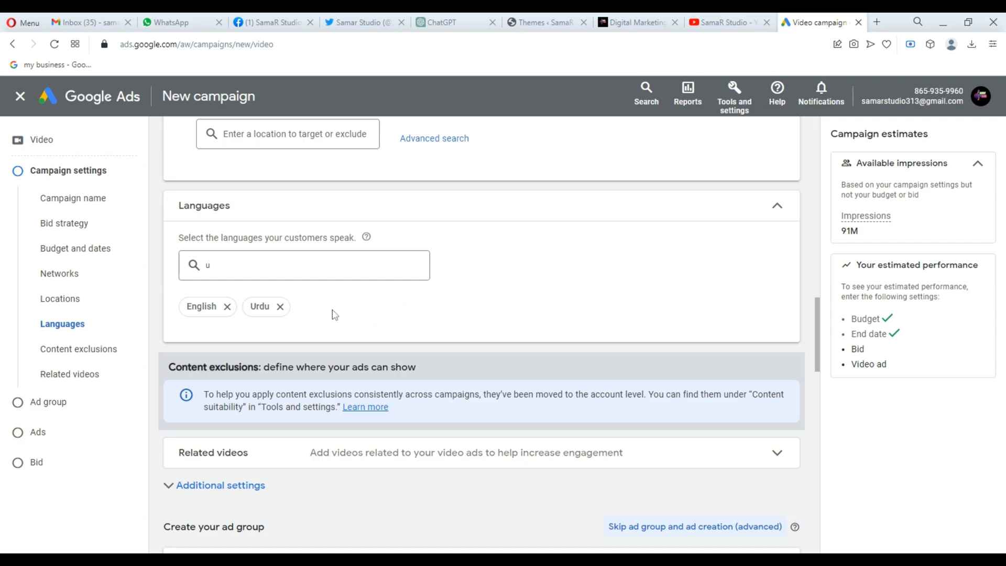
- Expand the Related videos section and the Additional settings to review their options, and collapse them again
{"action": "scroll", "coordinate": [369, 299], "scroll_direction": "down", "scroll_amount": 2}
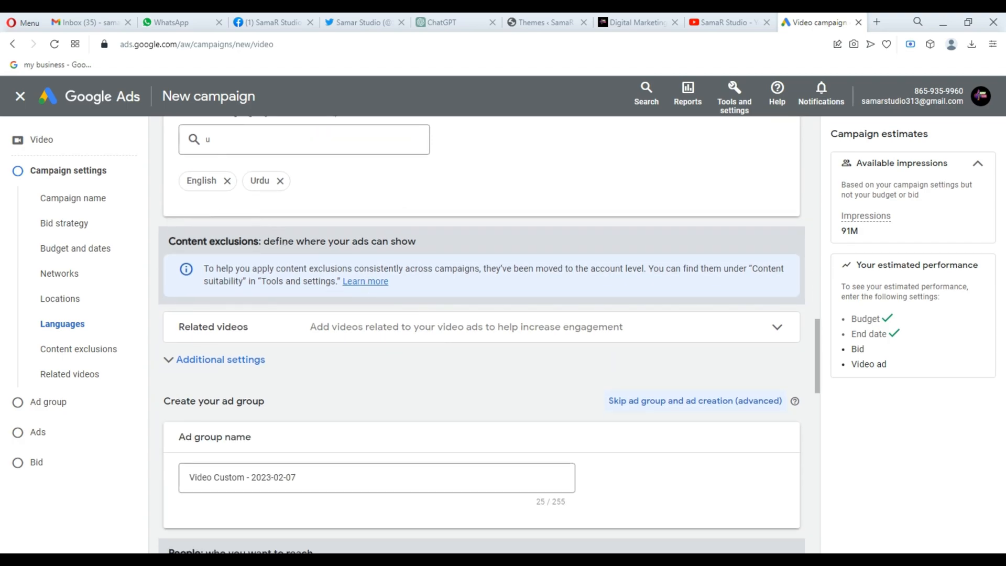
{"action": "left_click", "coordinate": [347, 328]}
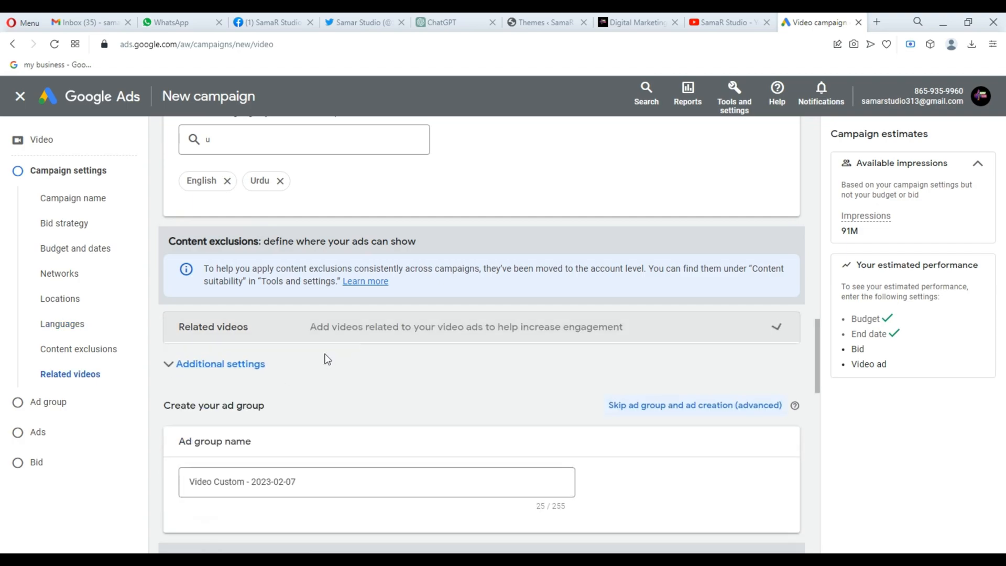
{"action": "left_click", "coordinate": [242, 365]}
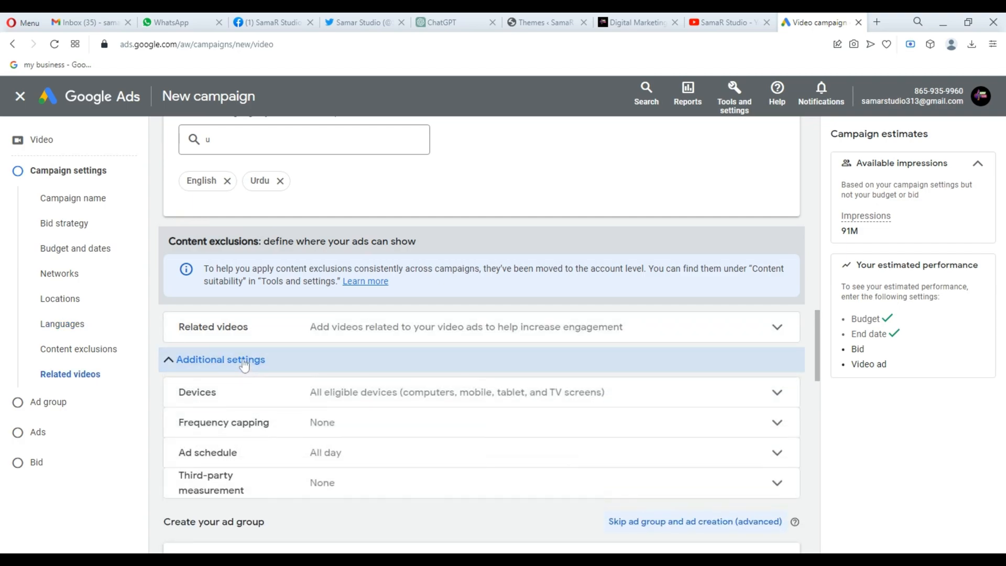
{"action": "left_click", "coordinate": [243, 365]}
- Open the ad group's demographic targeting and exclude Parent and Unknown from the parental status
{"action": "scroll", "coordinate": [247, 362], "scroll_direction": "down", "scroll_amount": 3}
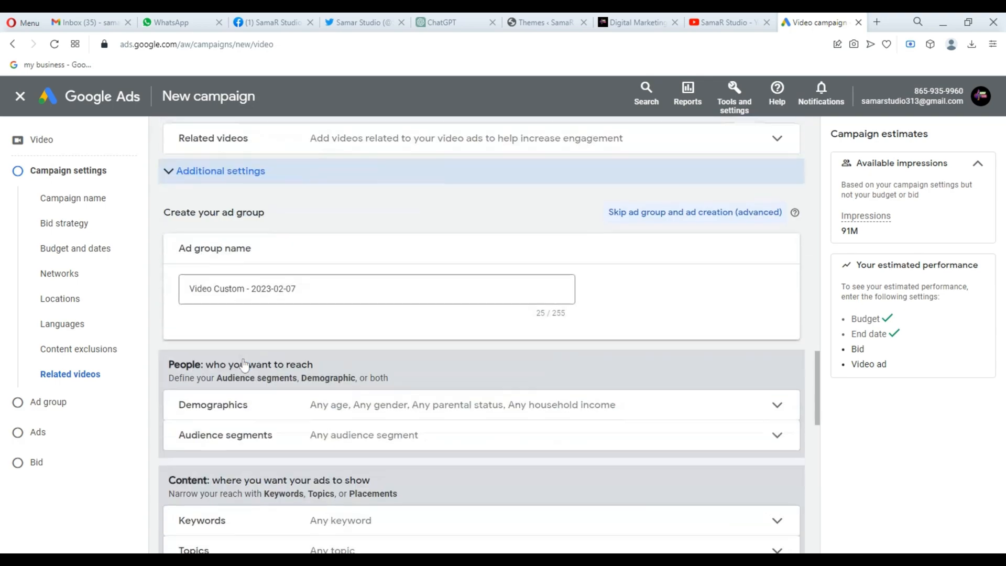
{"action": "scroll", "coordinate": [332, 304], "scroll_direction": "down", "scroll_amount": 2}
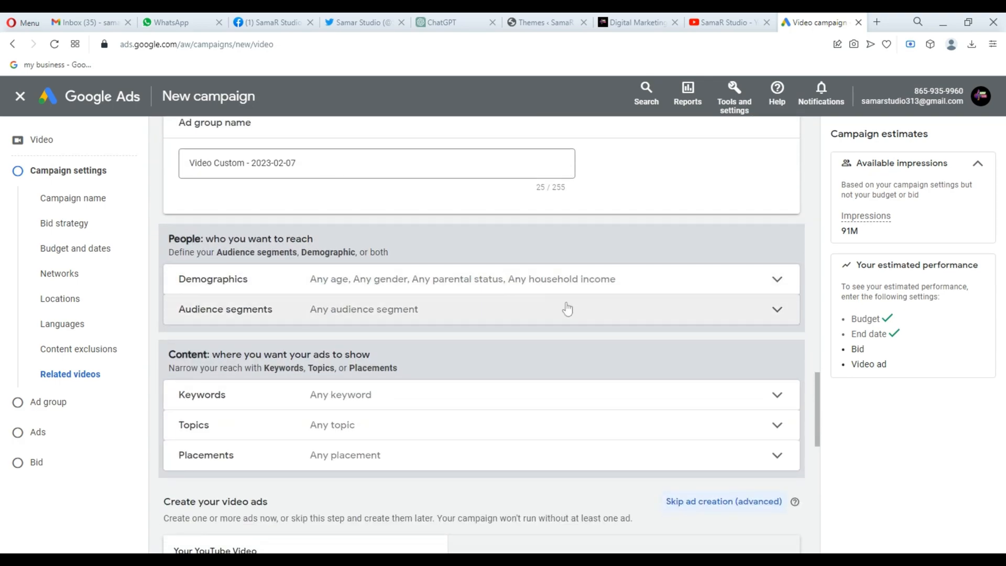
{"action": "left_click", "coordinate": [625, 285]}
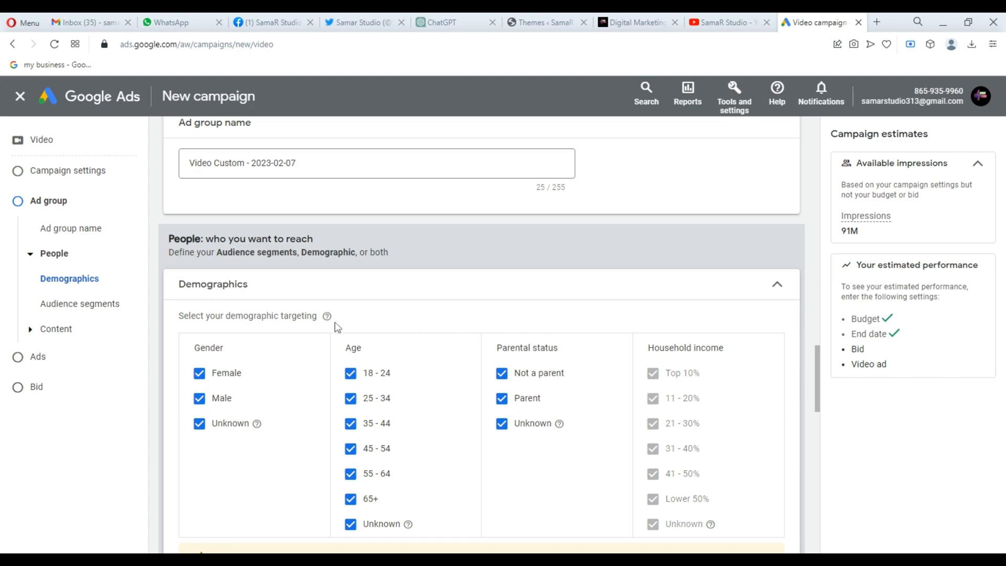
{"action": "scroll", "coordinate": [336, 327], "scroll_direction": "down", "scroll_amount": 2}
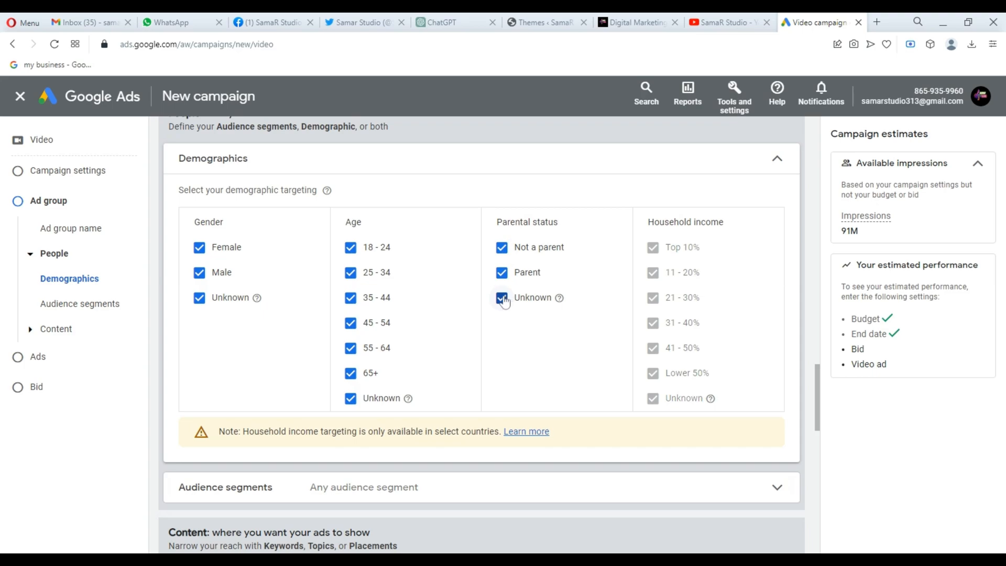
{"action": "left_click", "coordinate": [501, 273]}
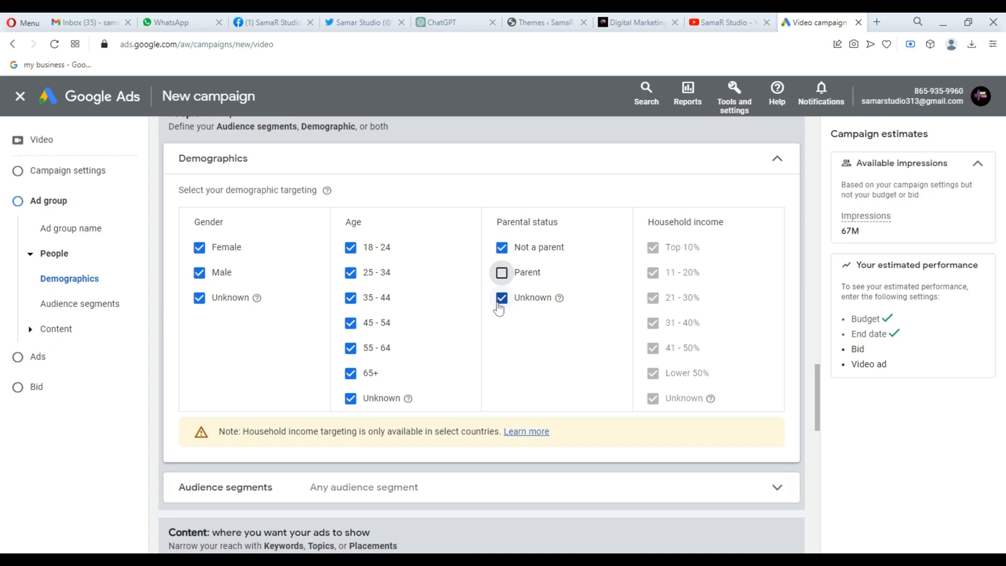
{"action": "left_click", "coordinate": [502, 298]}
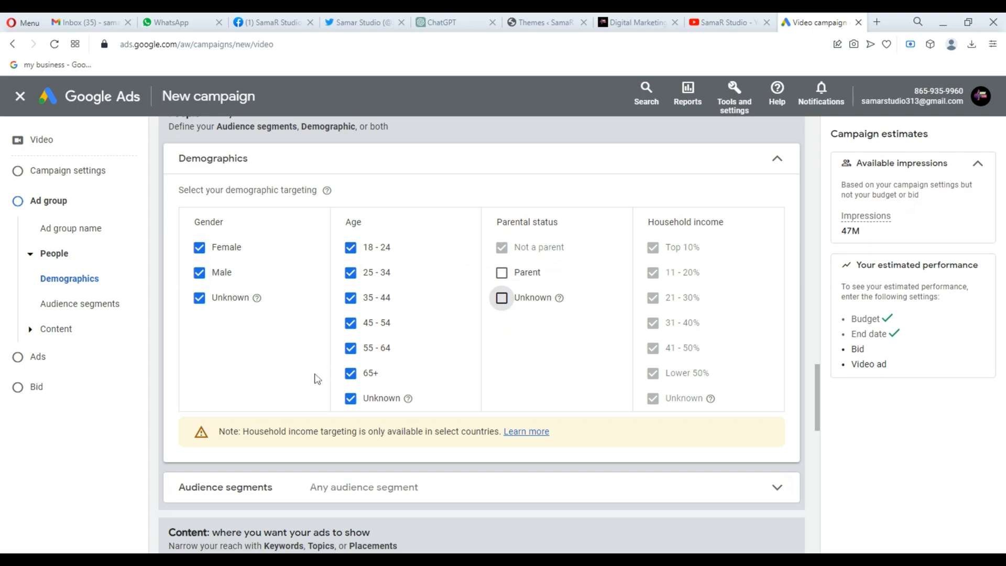
- Exclude the Unknown and 65+ age groups and the Unknown gender from the demographic targeting
{"action": "left_click", "coordinate": [351, 398]}
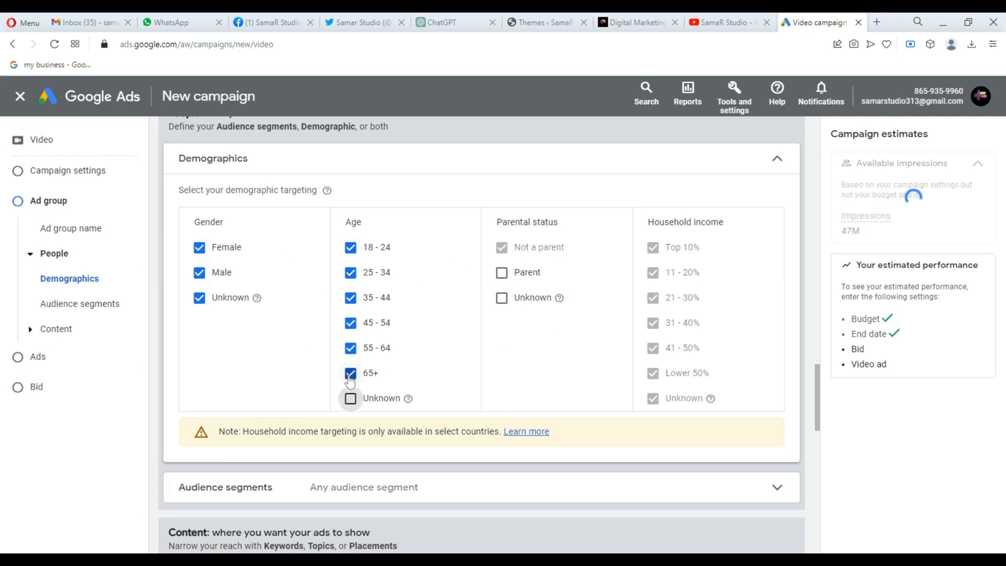
{"action": "left_click", "coordinate": [351, 374]}
{"action": "left_click", "coordinate": [199, 298]}
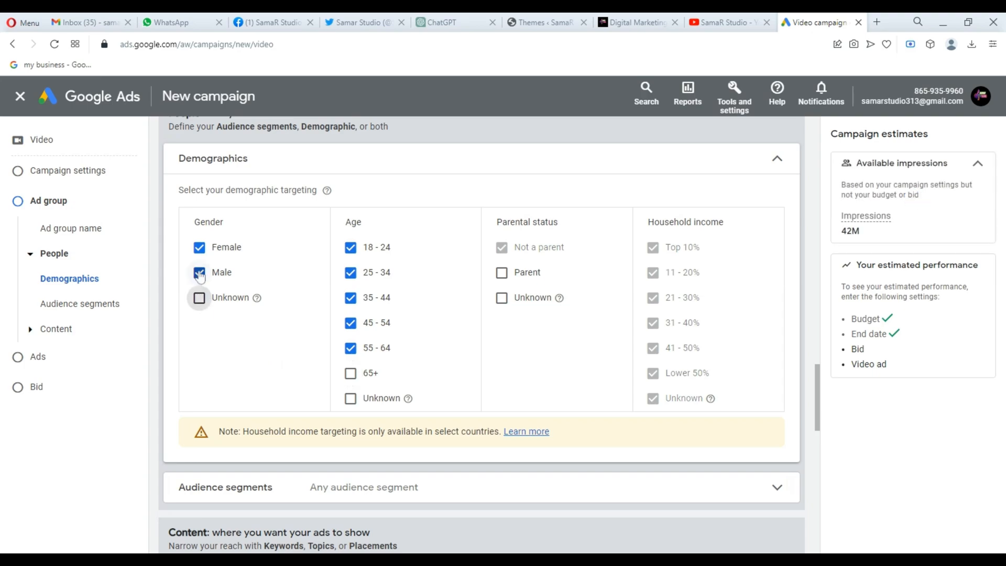
- Try excluding the Female gender, include it again, and restore Parent in the parental status targeting
{"action": "left_click", "coordinate": [200, 248]}
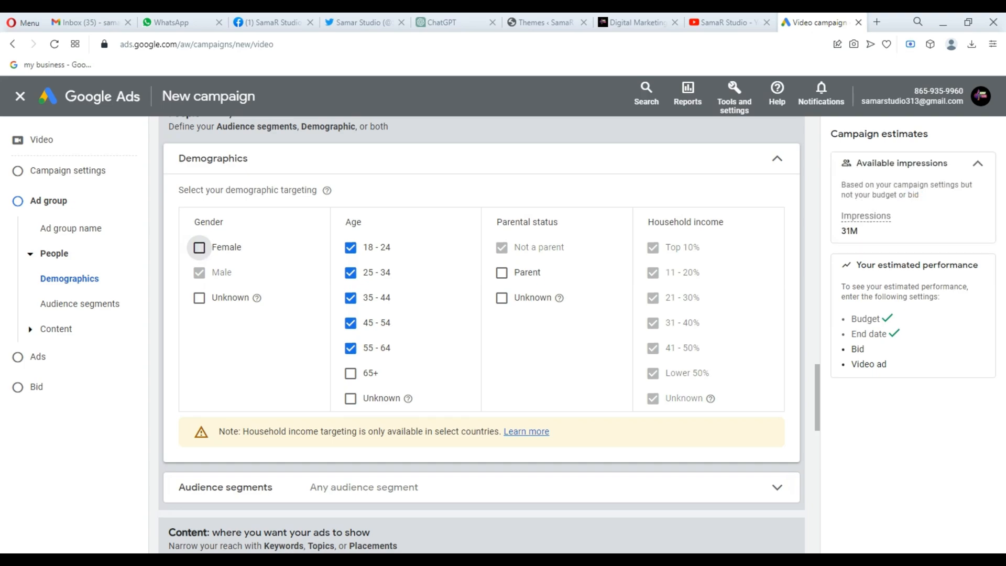
{"action": "left_click", "coordinate": [200, 247]}
{"action": "left_click", "coordinate": [501, 274]}
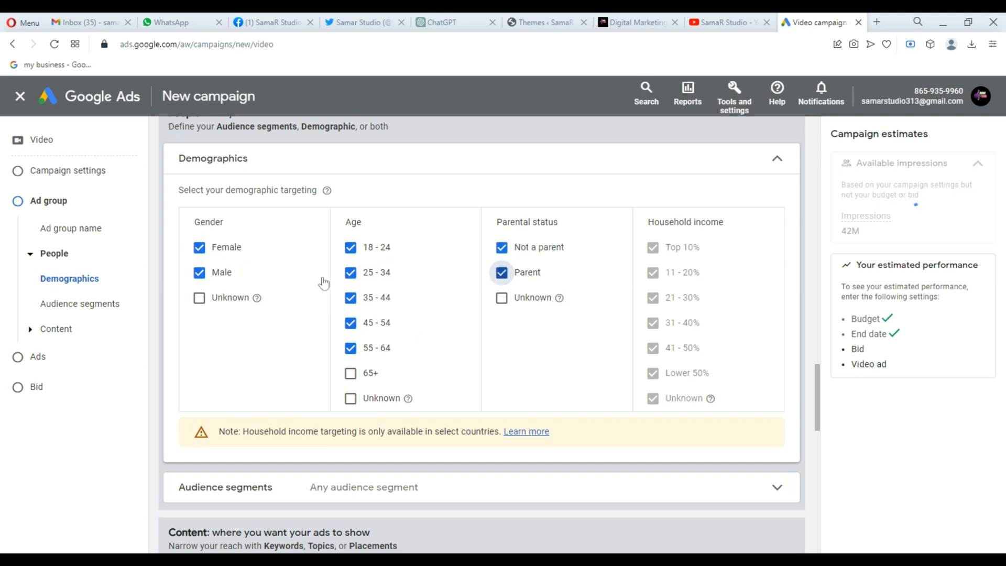
{"action": "scroll", "coordinate": [321, 283], "scroll_direction": "down", "scroll_amount": 3}
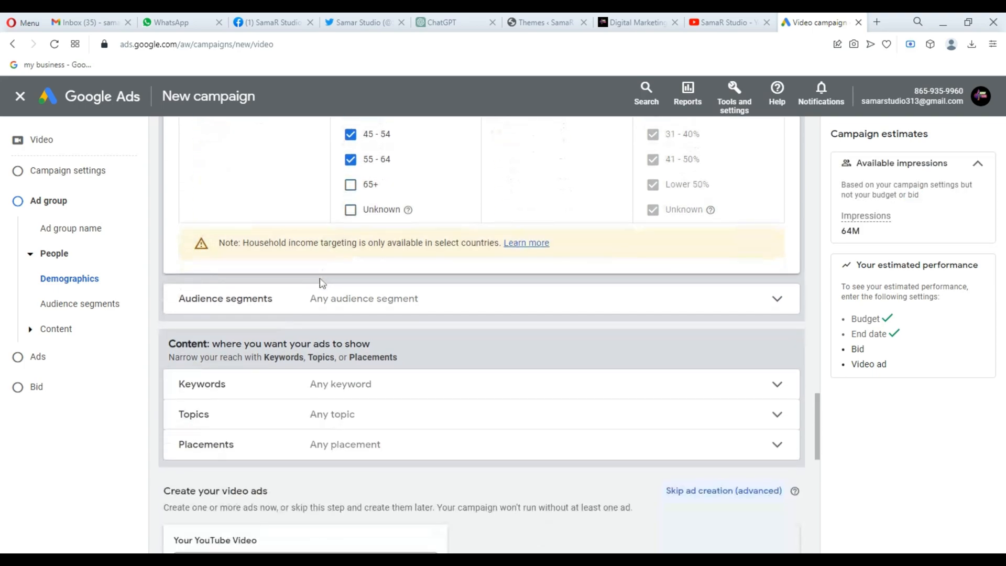
{"action": "scroll", "coordinate": [321, 283], "scroll_direction": "up", "scroll_amount": 2}
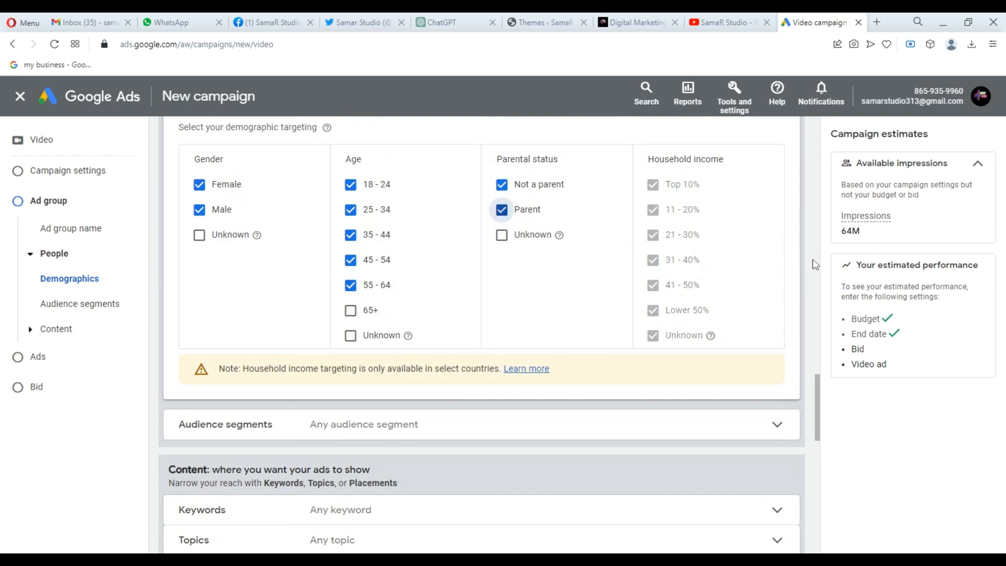
- Open the audience segments for the ad group and target the Technology segment
{"action": "scroll", "coordinate": [338, 358], "scroll_direction": "down", "scroll_amount": 3}
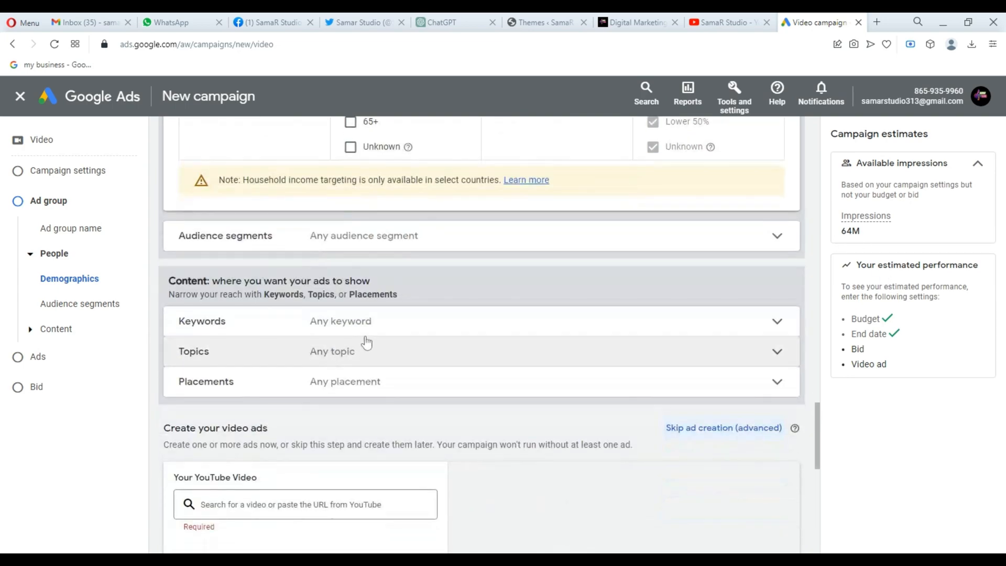
{"action": "left_click", "coordinate": [400, 243]}
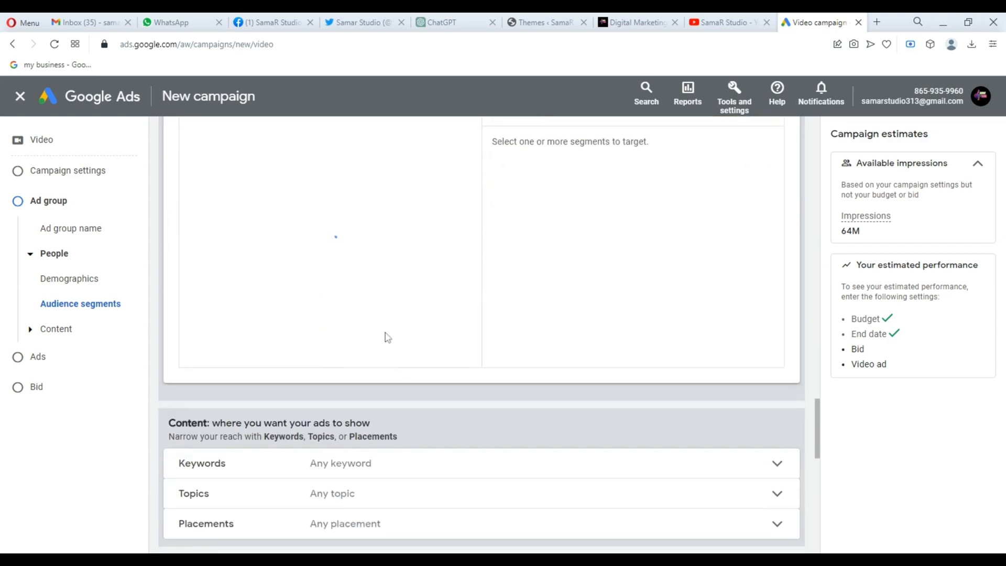
{"action": "scroll", "coordinate": [366, 299], "scroll_direction": "up", "scroll_amount": 1}
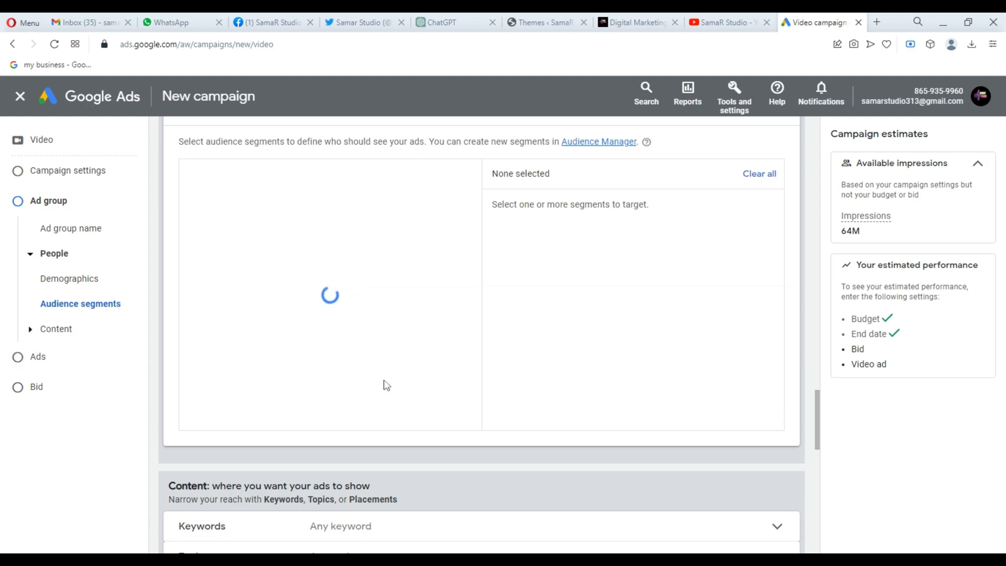
{"action": "scroll", "coordinate": [383, 384], "scroll_direction": "up", "scroll_amount": 3}
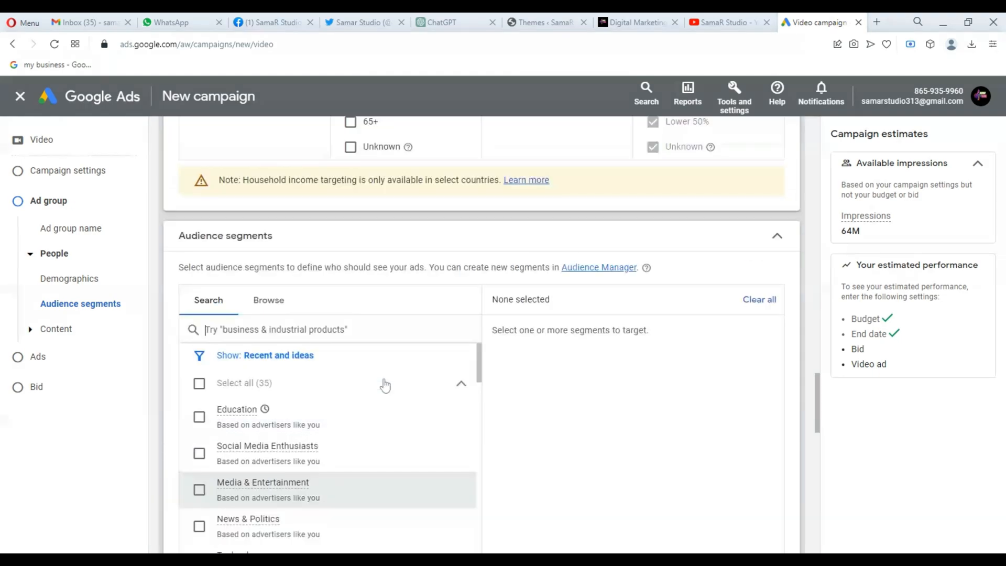
{"action": "scroll", "coordinate": [383, 382], "scroll_direction": "down", "scroll_amount": 2}
{"action": "scroll", "coordinate": [325, 417], "scroll_direction": "up", "scroll_amount": 2}
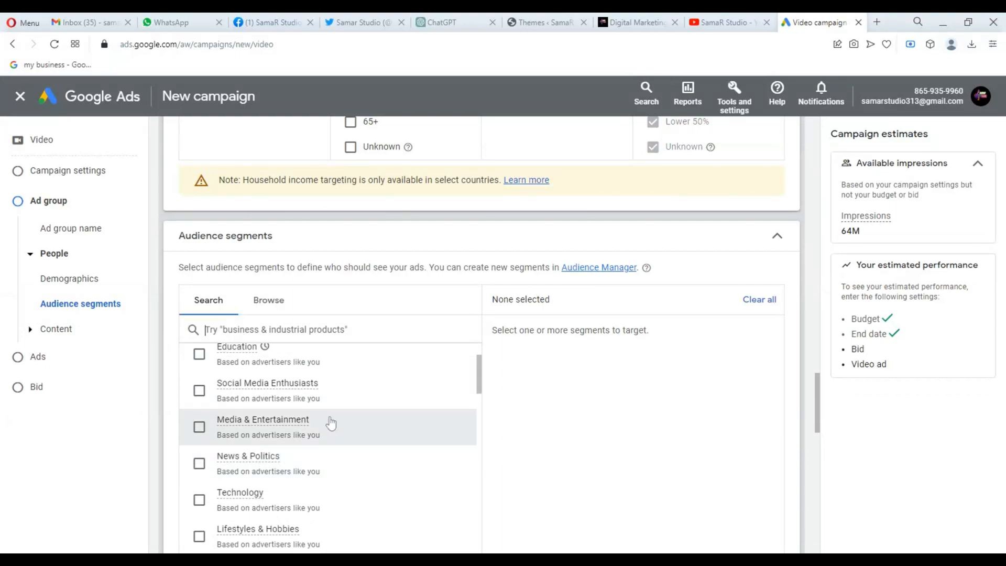
{"action": "scroll", "coordinate": [650, 396], "scroll_direction": "down", "scroll_amount": 5}
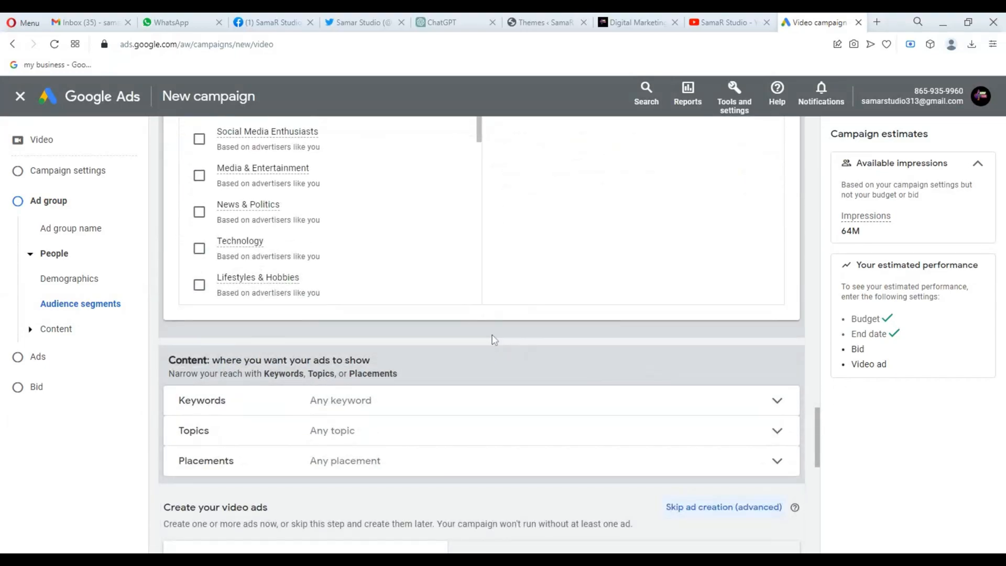
{"action": "scroll", "coordinate": [317, 270], "scroll_direction": "up", "scroll_amount": 2}
{"action": "scroll", "coordinate": [270, 291], "scroll_direction": "down", "scroll_amount": 2}
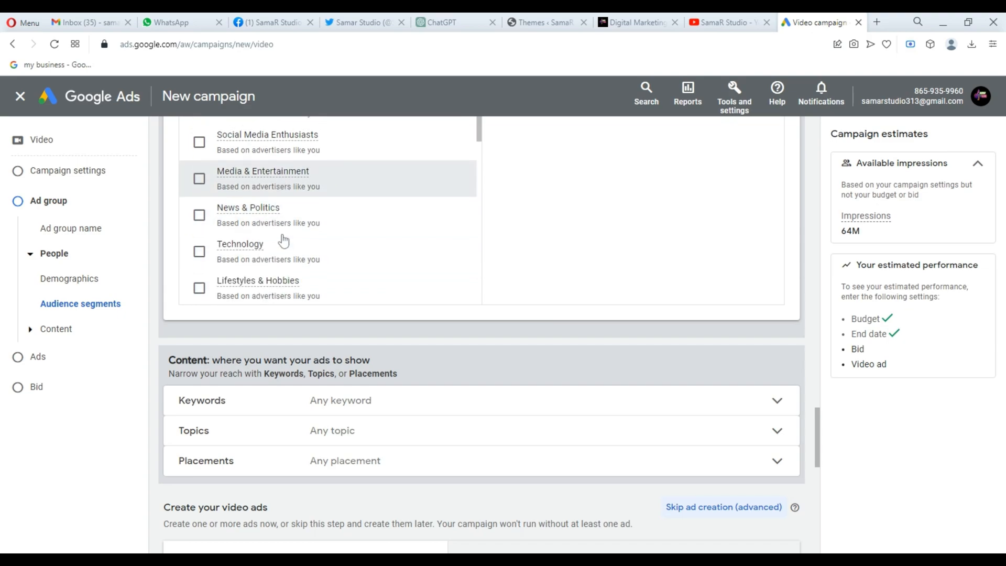
{"action": "left_click_drag", "start_coordinate": [261, 241], "coordinate": [338, 235]}
{"action": "left_click", "coordinate": [338, 235]}
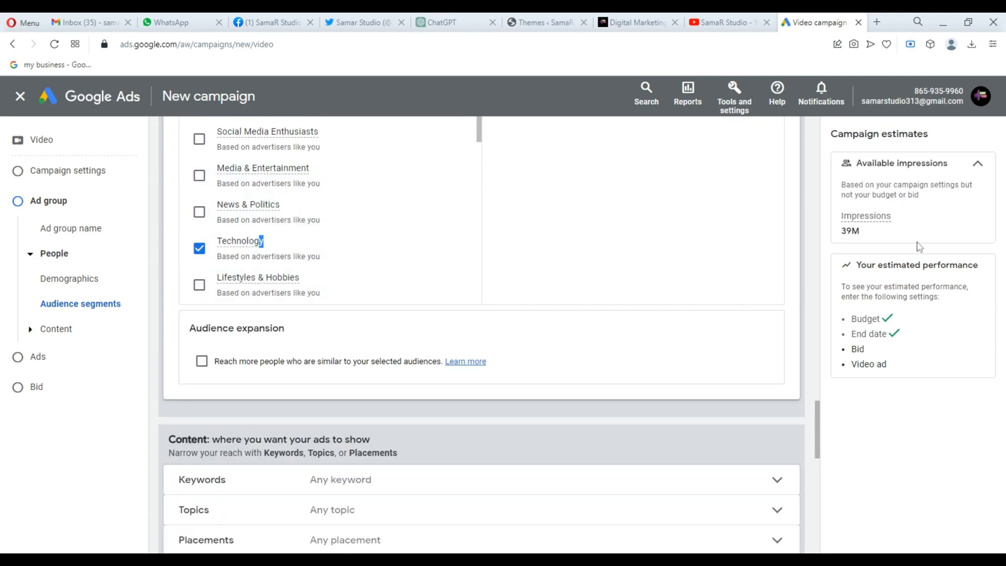
- Switch to the SamaR Studio YouTube channel and copy the share link of its Facebook & eCommerce Lesson 2 video
{"action": "scroll", "coordinate": [416, 372], "scroll_direction": "down", "scroll_amount": 2}
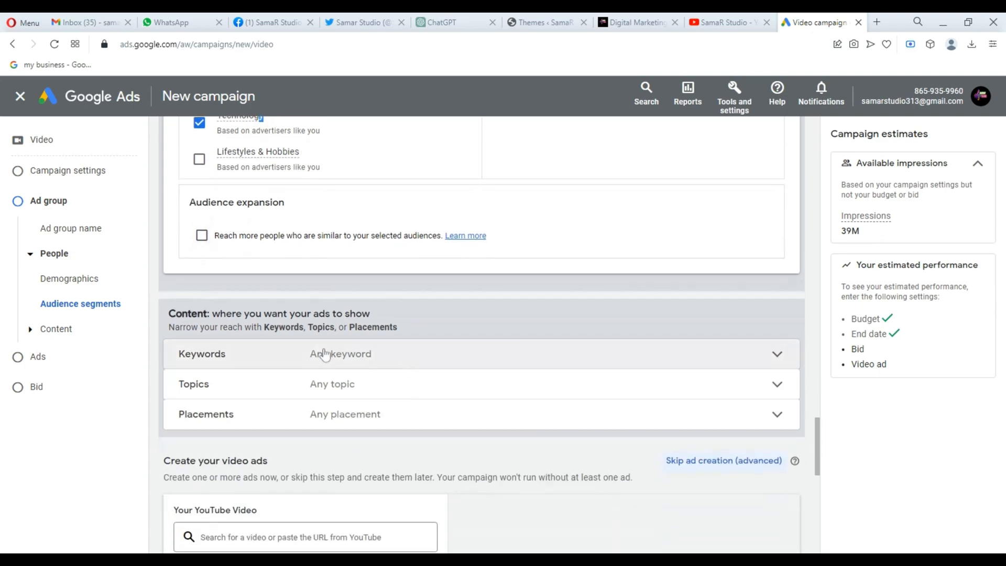
{"action": "scroll", "coordinate": [361, 366], "scroll_direction": "down", "scroll_amount": 4}
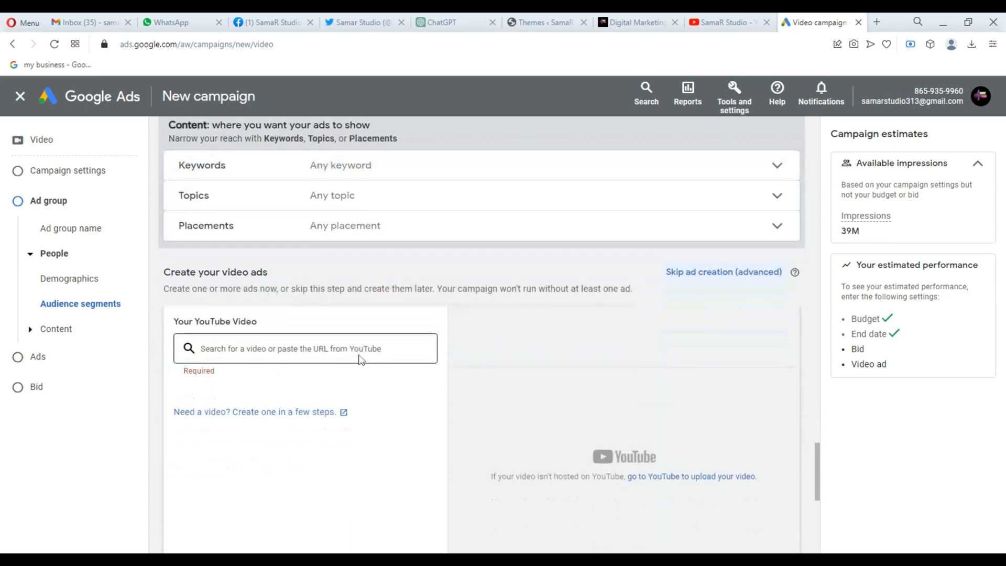
{"action": "left_click", "coordinate": [306, 286]}
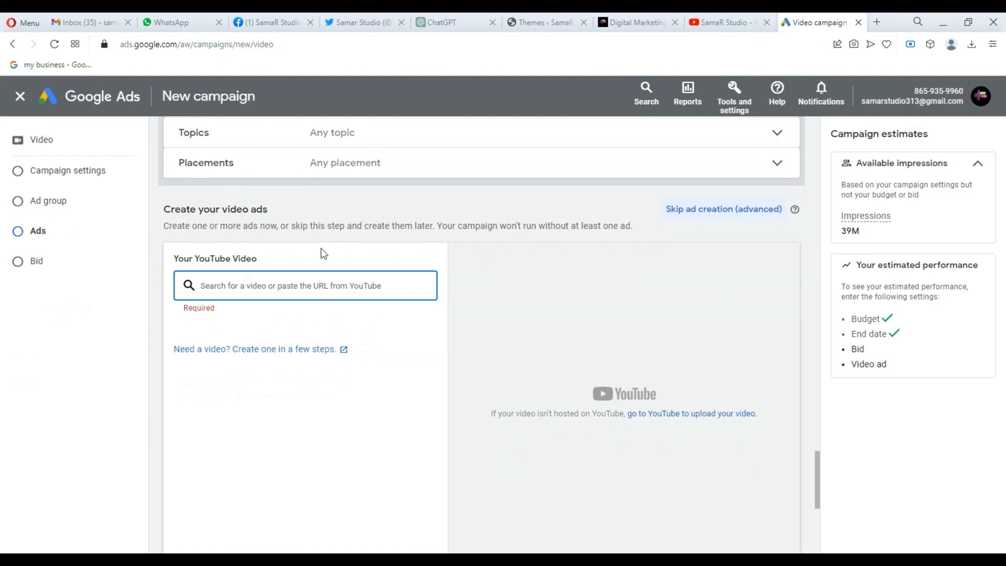
{"action": "left_click", "coordinate": [718, 24]}
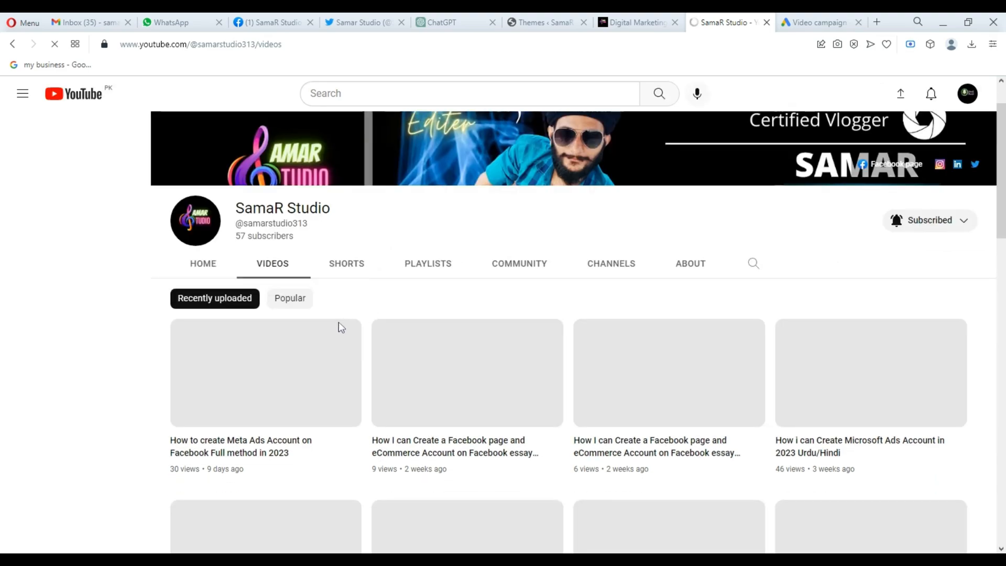
{"action": "scroll", "coordinate": [305, 356], "scroll_direction": "down", "scroll_amount": 1}
{"action": "scroll", "coordinate": [305, 355], "scroll_direction": "down", "scroll_amount": 1}
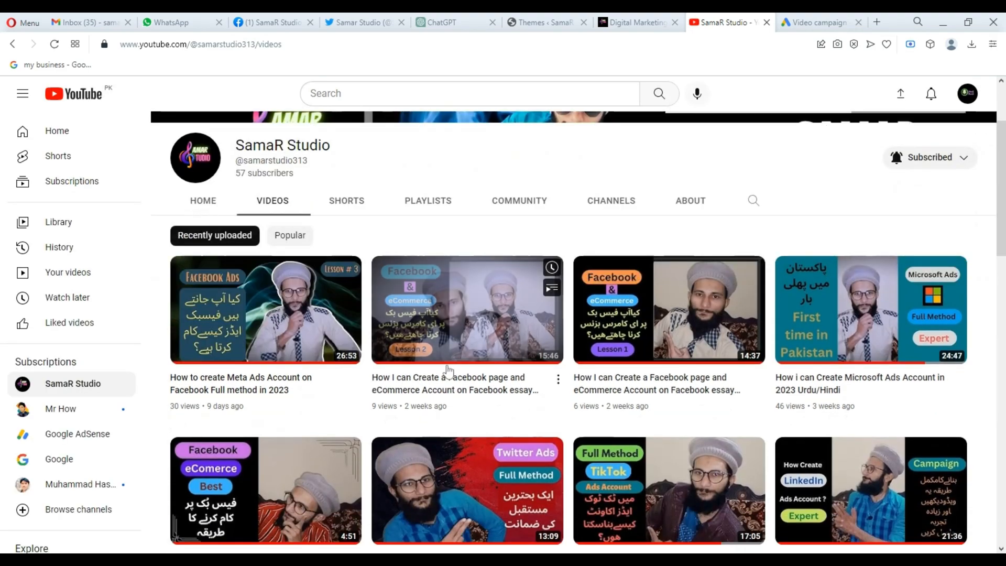
{"action": "left_click", "coordinate": [558, 379]}
{"action": "left_click", "coordinate": [586, 475]}
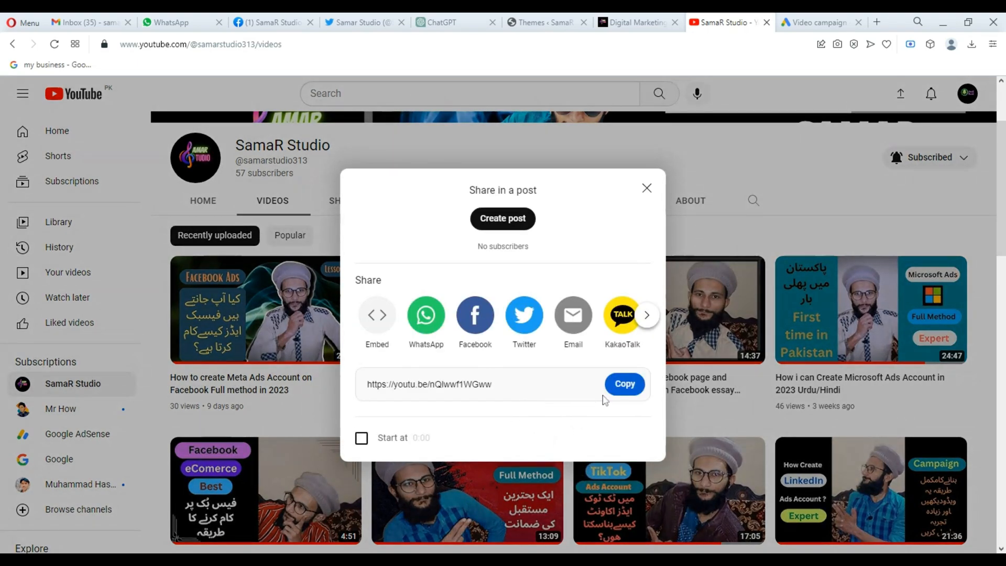
{"action": "left_click", "coordinate": [623, 387]}
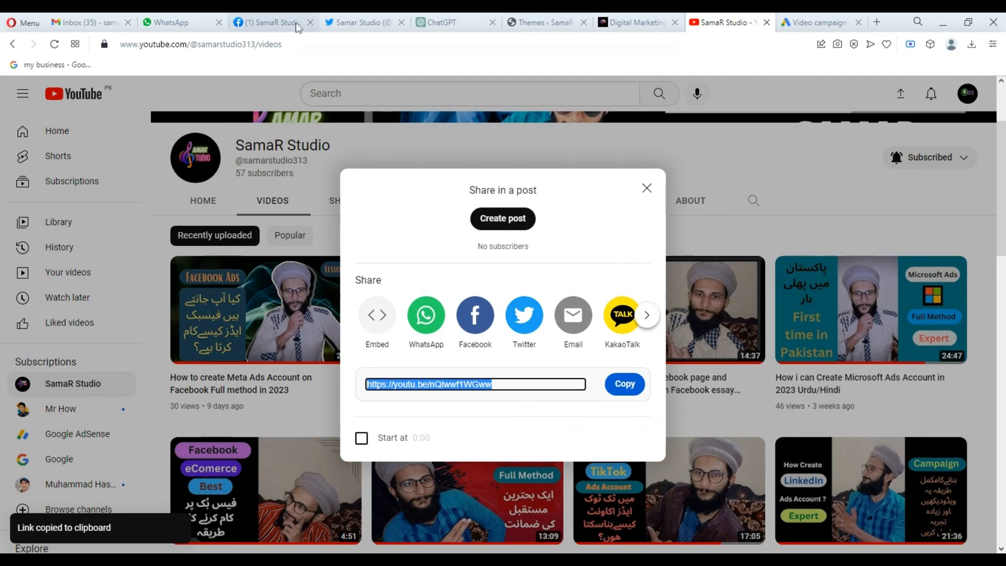
- Back in Google Ads, add the copied YouTube video to the ad and choose the Skippable in-stream ad format
{"action": "left_click", "coordinate": [838, 23]}
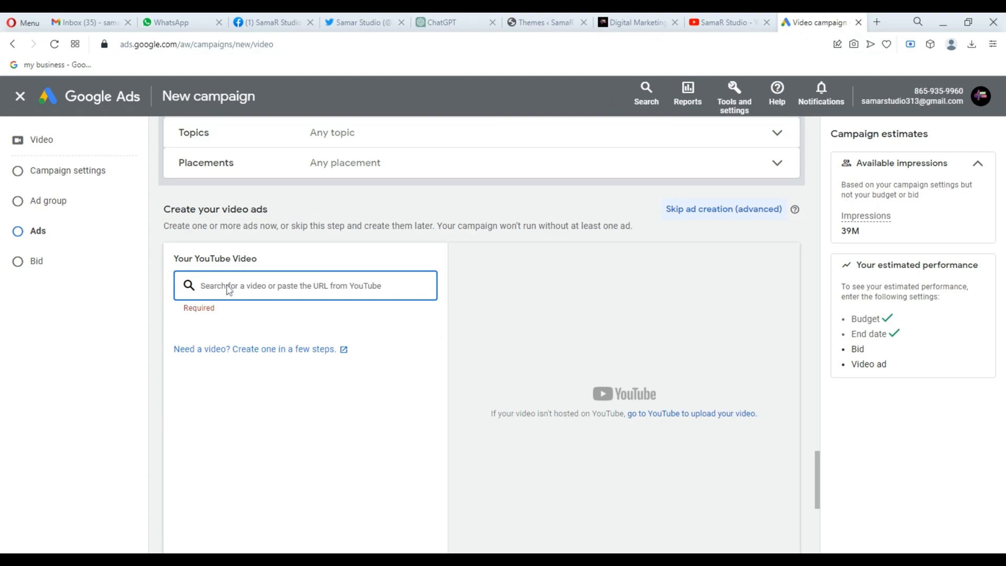
{"action": "key", "text": "ctrl+v"}
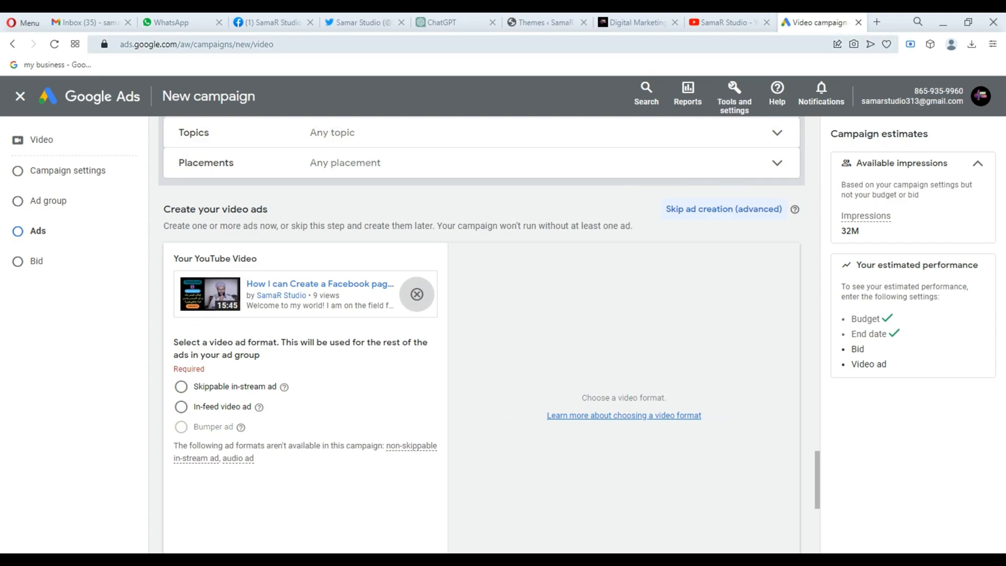
{"action": "left_click", "coordinate": [184, 388]}
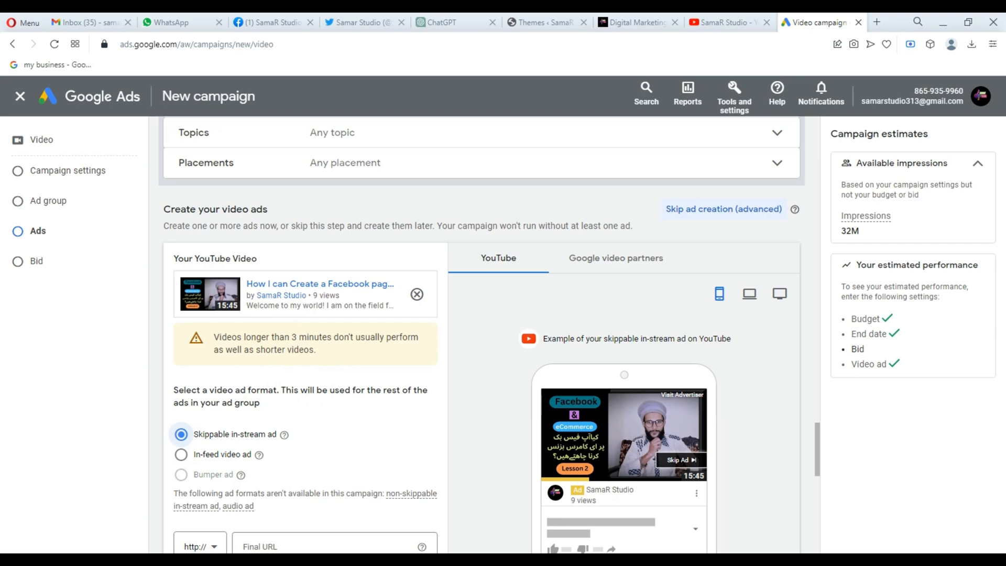
- Copy the SamaR Studio Facebook page address and enter web.facebook.com/samarstudio13 as the ad's final URL and display URL
{"action": "scroll", "coordinate": [316, 405], "scroll_direction": "down", "scroll_amount": 5}
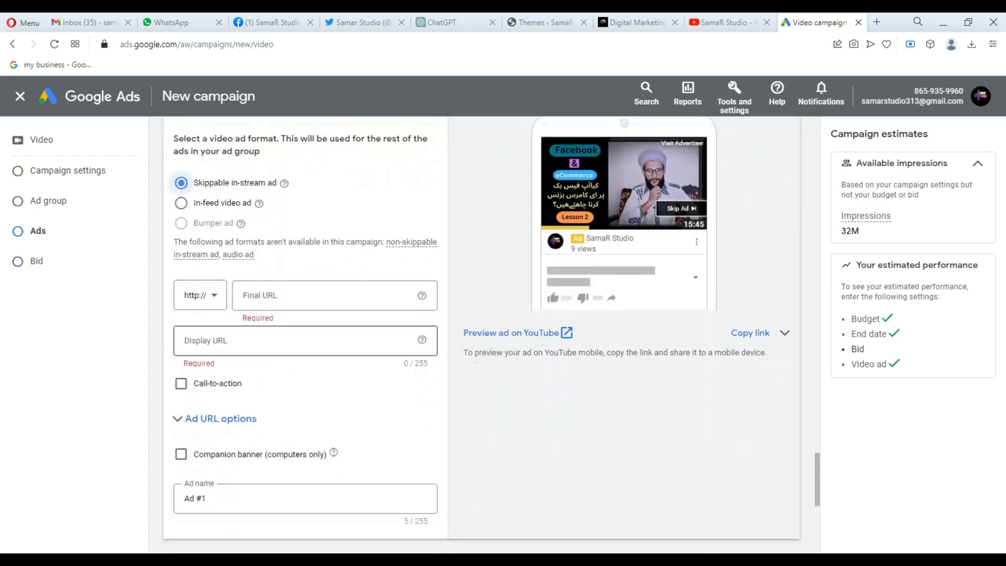
{"action": "left_click", "coordinate": [281, 289]}
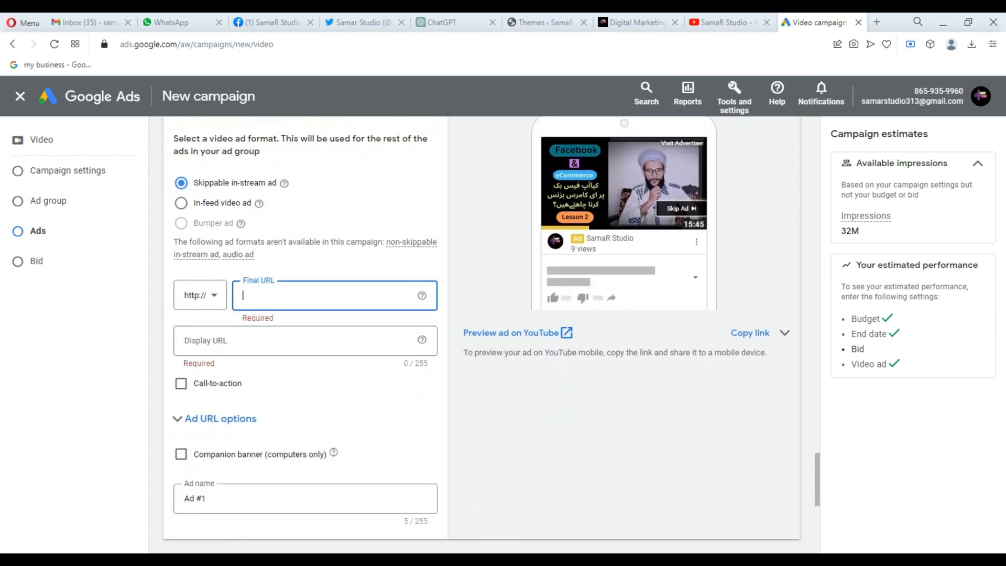
{"action": "left_click", "coordinate": [291, 347]}
{"action": "left_click", "coordinate": [316, 296]}
{"action": "left_click", "coordinate": [267, 22]}
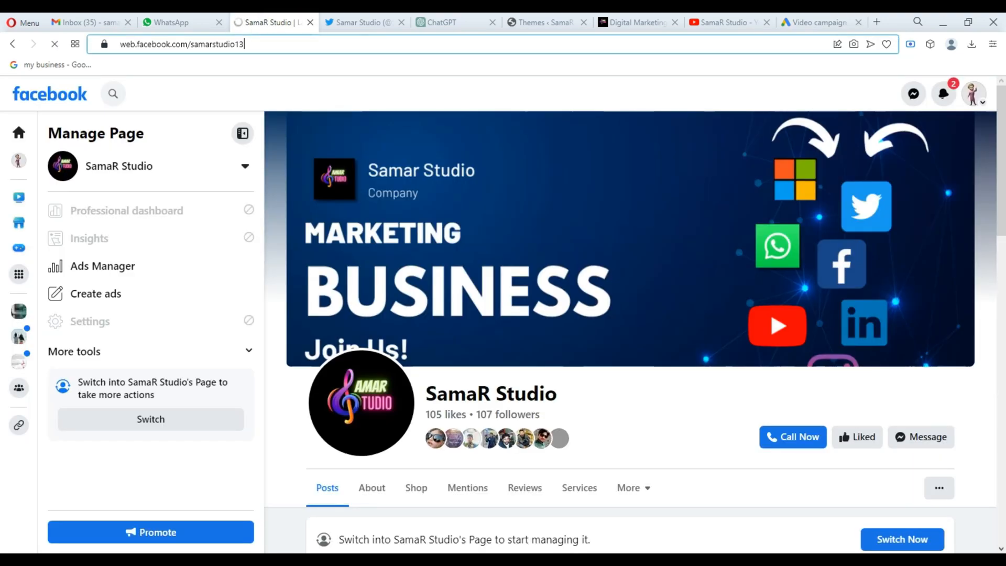
{"action": "left_click_drag", "start_coordinate": [245, 44], "coordinate": [119, 44]}
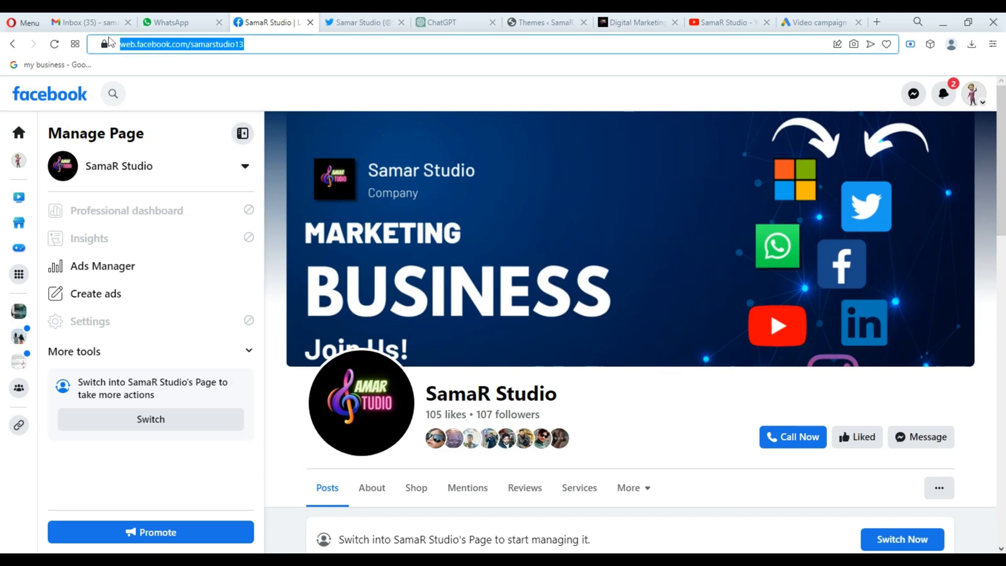
{"action": "scroll", "coordinate": [109, 37], "scroll_direction": "down", "scroll_amount": 4}
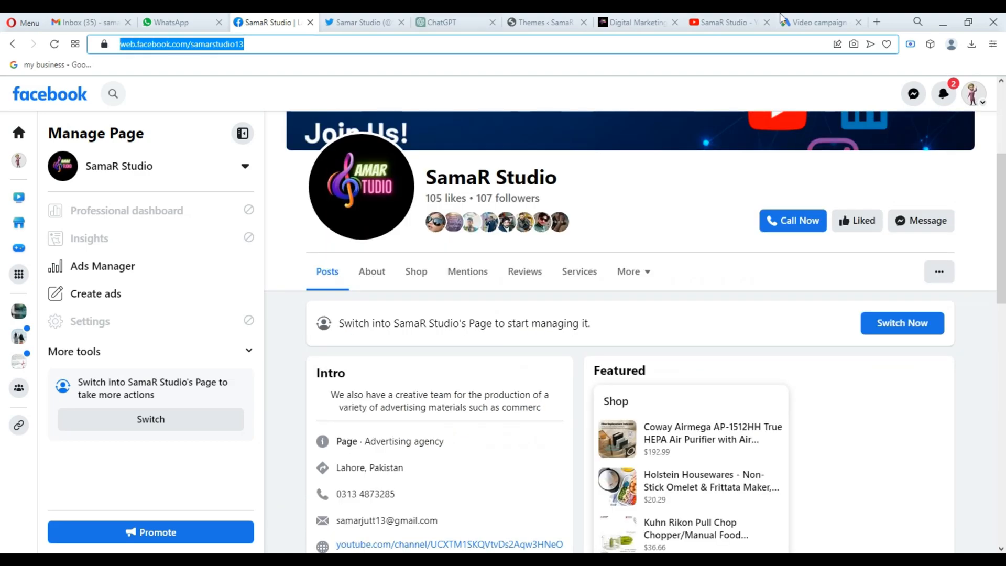
{"action": "left_click", "coordinate": [817, 22]}
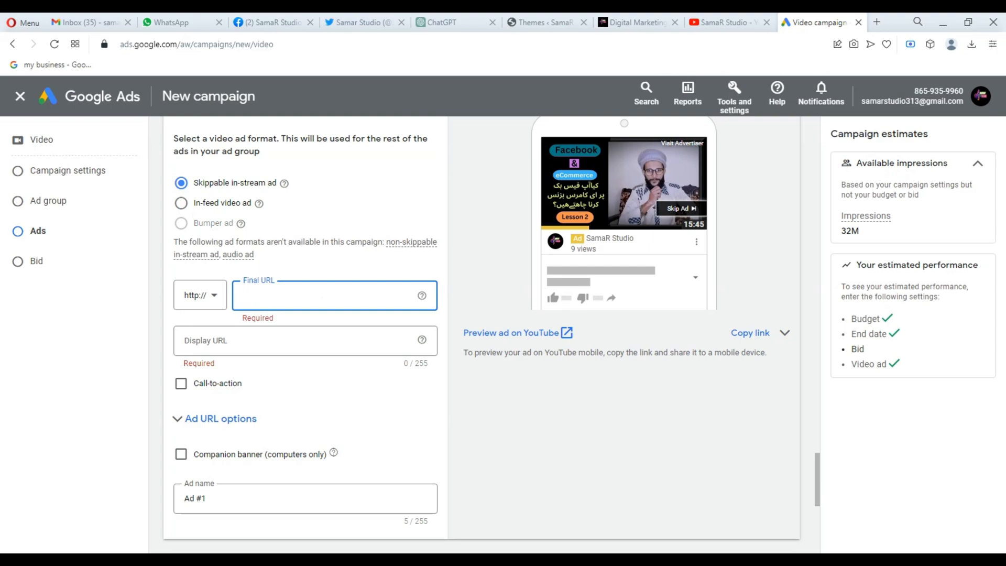
{"action": "key", "text": "ctrl+v"}
{"action": "left_click", "coordinate": [297, 338]}
{"action": "key", "text": "ctrl+v"}
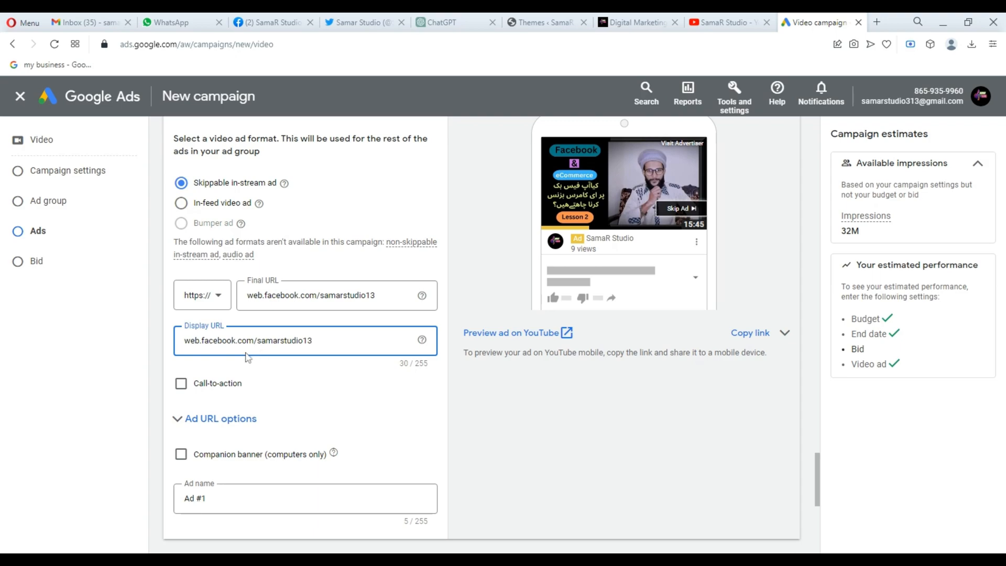
- Enable the ad's call-to-action and set its text to Subscribe
{"action": "left_click", "coordinate": [181, 383]}
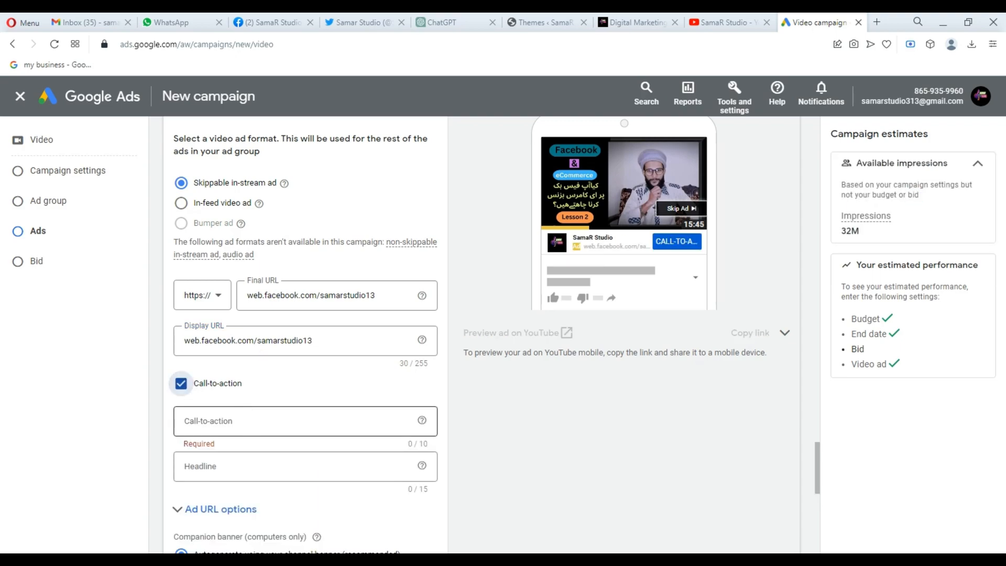
{"action": "left_click", "coordinate": [276, 432]}
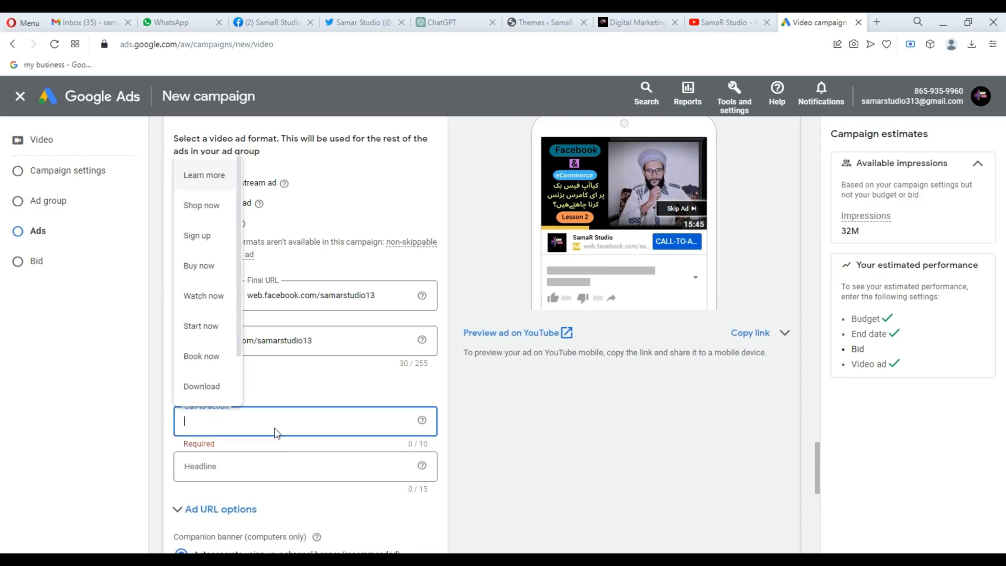
{"action": "type", "text": "s"}
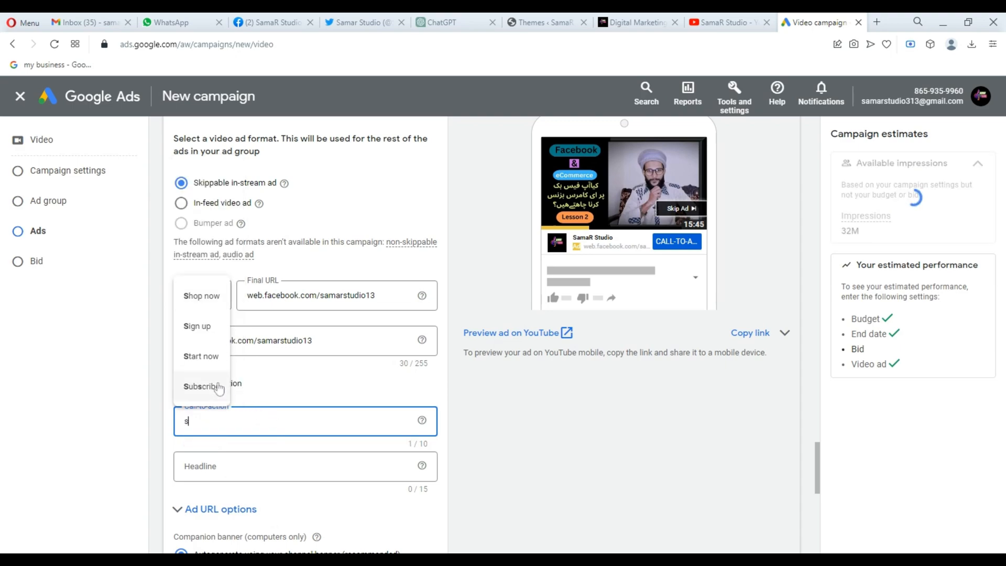
{"action": "type", "text": "u"}
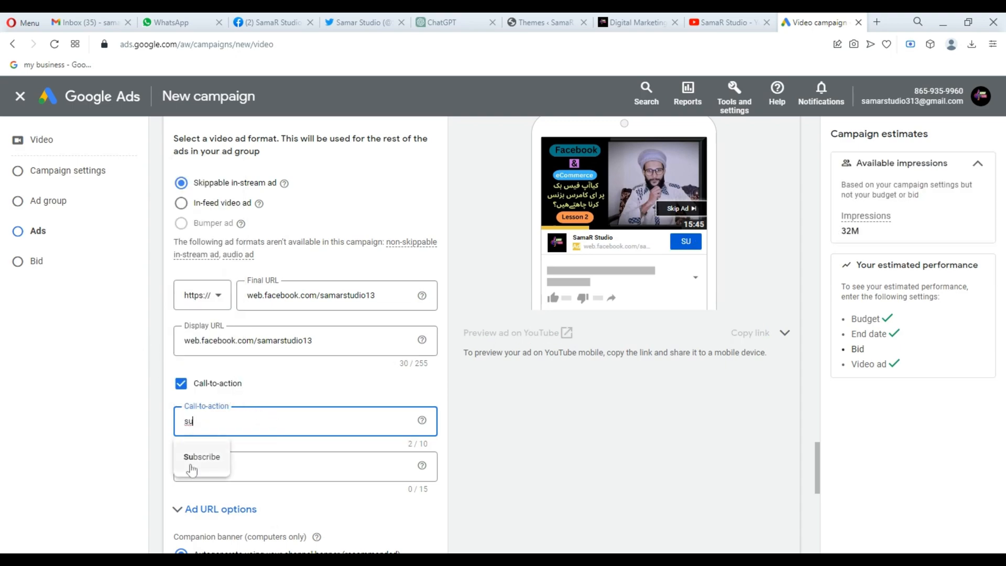
{"action": "left_click", "coordinate": [202, 457]}
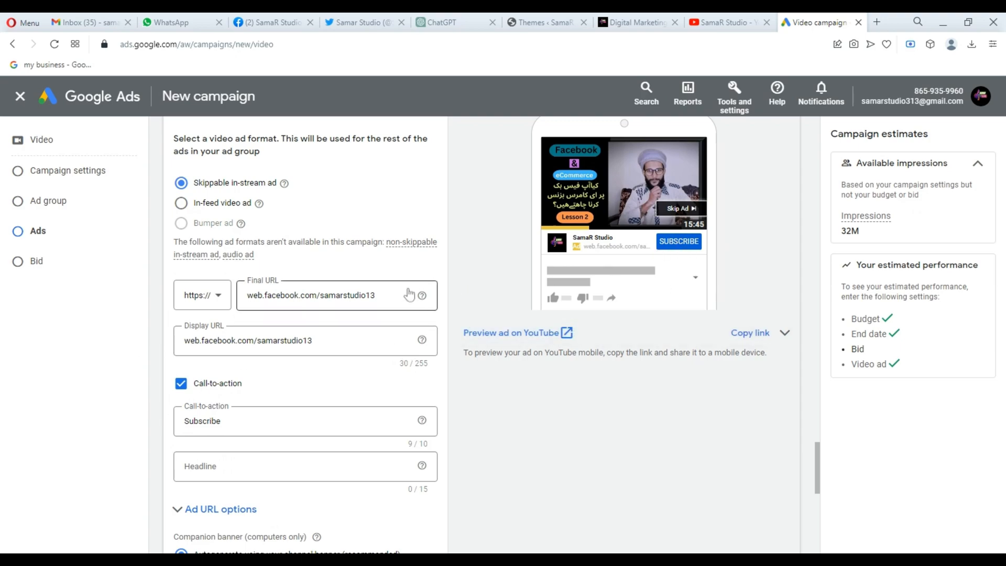
{"action": "left_click", "coordinate": [719, 21]}
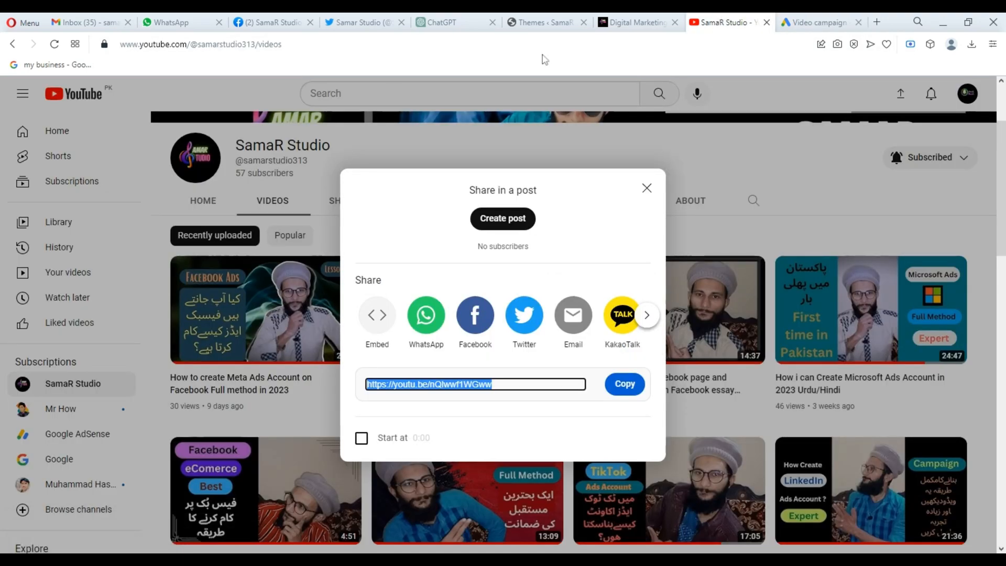
{"action": "left_click", "coordinate": [209, 44]}
{"action": "key", "text": "ctrl+c"}
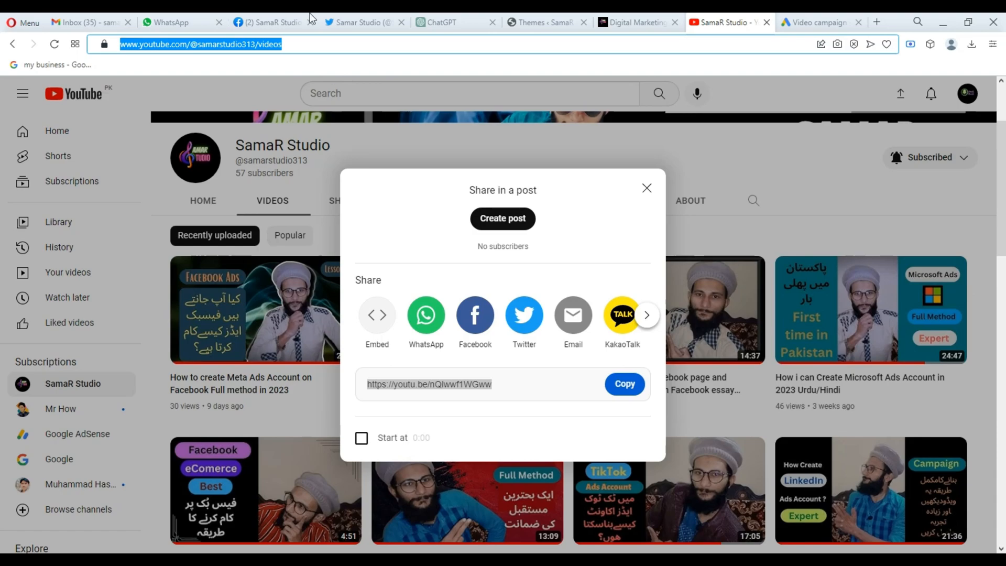
{"action": "left_click", "coordinate": [818, 22]}
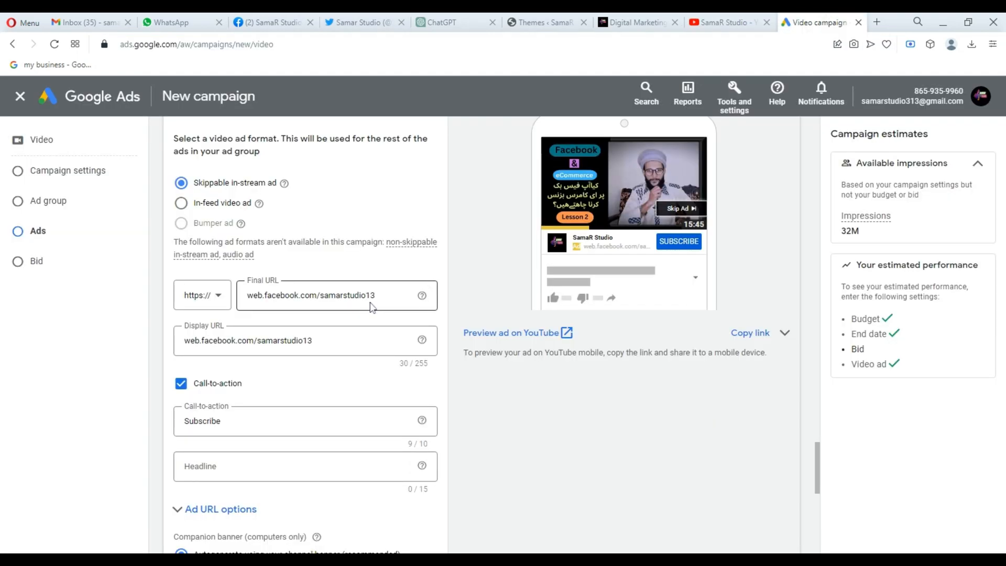
{"action": "left_click_drag", "start_coordinate": [371, 307], "coordinate": [227, 293]}
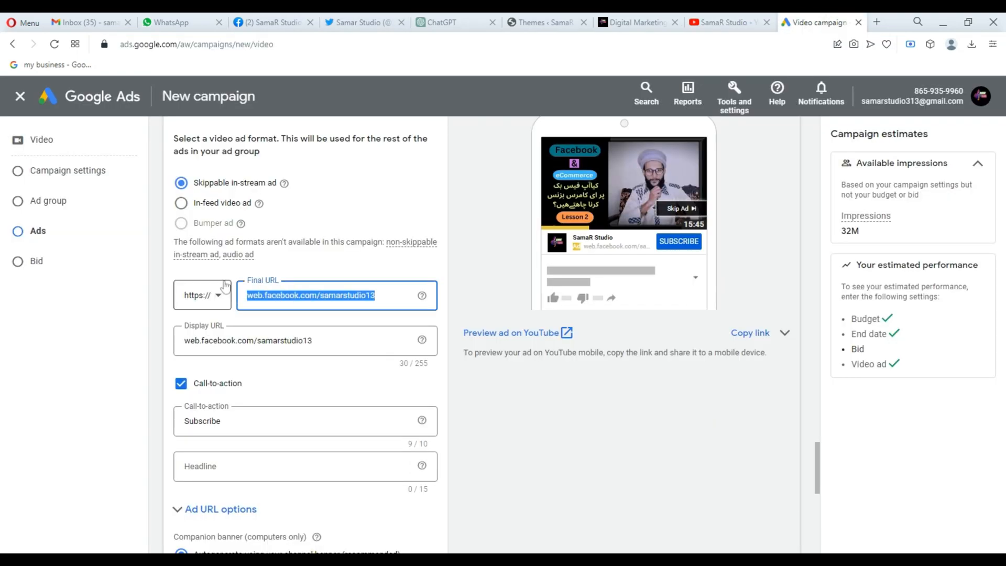
{"action": "key", "text": "ctrl+v"}
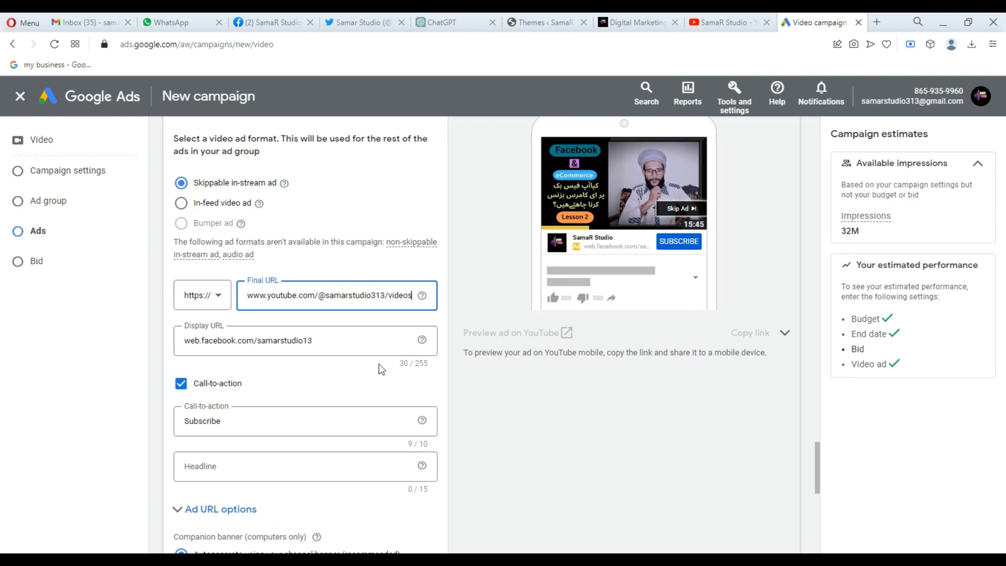
{"action": "left_click", "coordinate": [354, 339]}
{"action": "left_click_drag", "start_coordinate": [355, 338], "coordinate": [156, 351]}
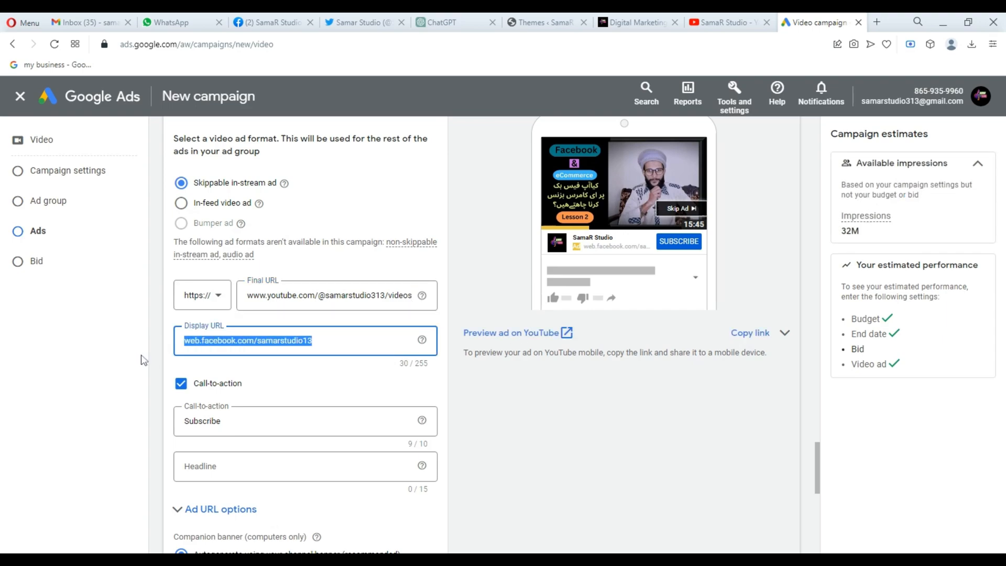
{"action": "key", "text": "BackSpace"}
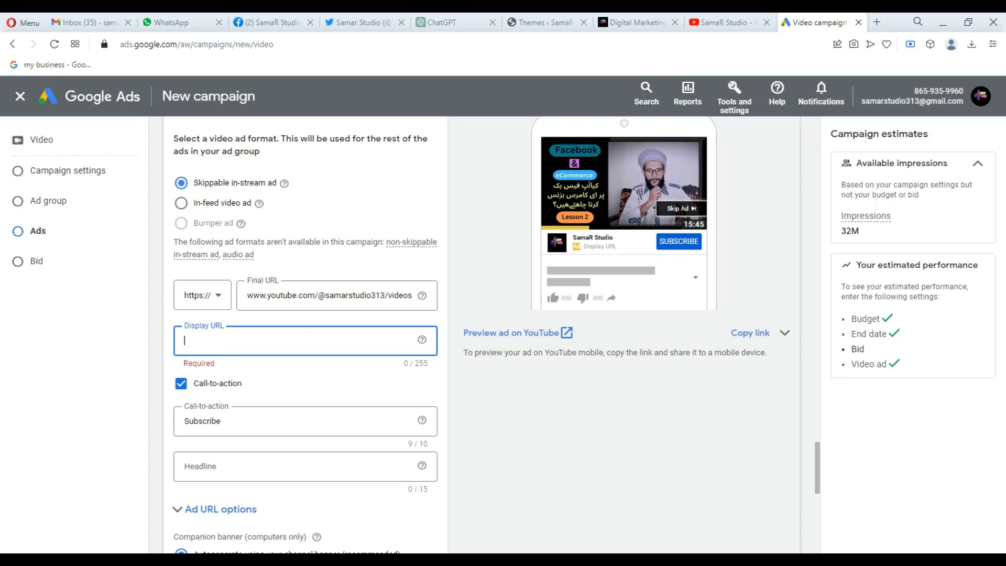
{"action": "type", "text": "https://www.youtube.com/@samarstudio313/videos"}
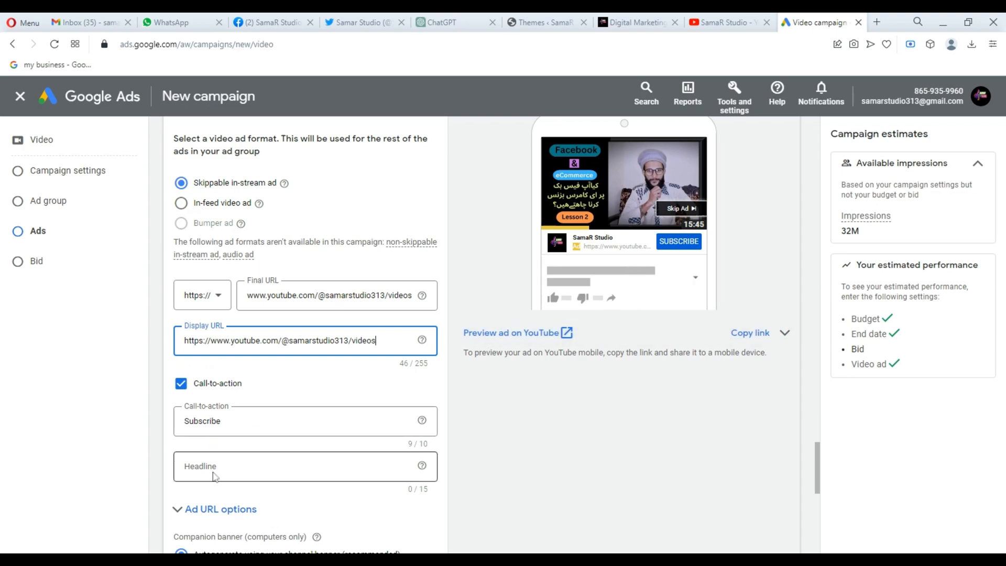
{"action": "left_click", "coordinate": [572, 533]}
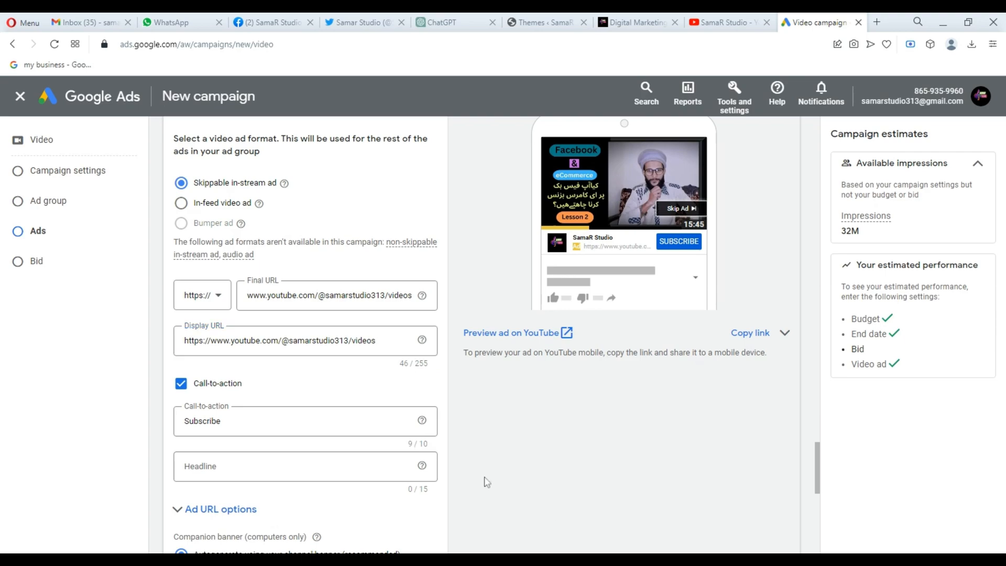
{"action": "scroll", "coordinate": [480, 456], "scroll_direction": "down", "scroll_amount": 2}
{"action": "left_click", "coordinate": [236, 341]}
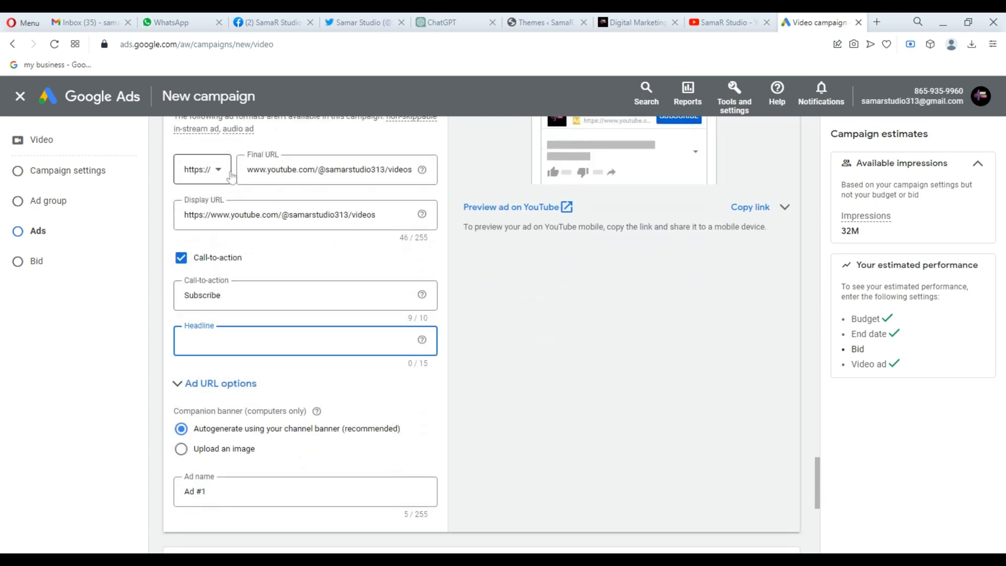
{"action": "left_click", "coordinate": [270, 22]}
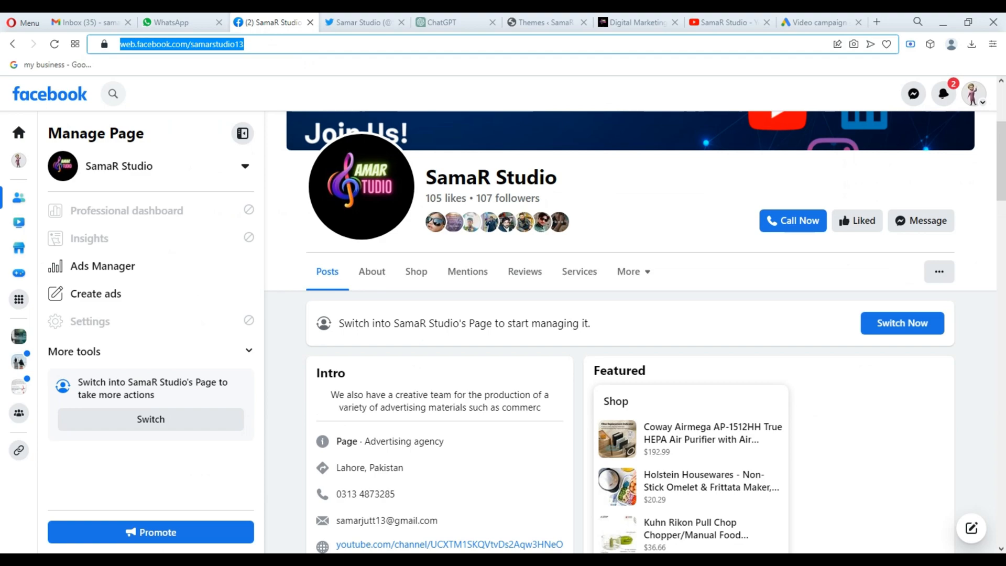
{"action": "type", "text": "https://www.youtube.com/@samarstudio313/videos"}
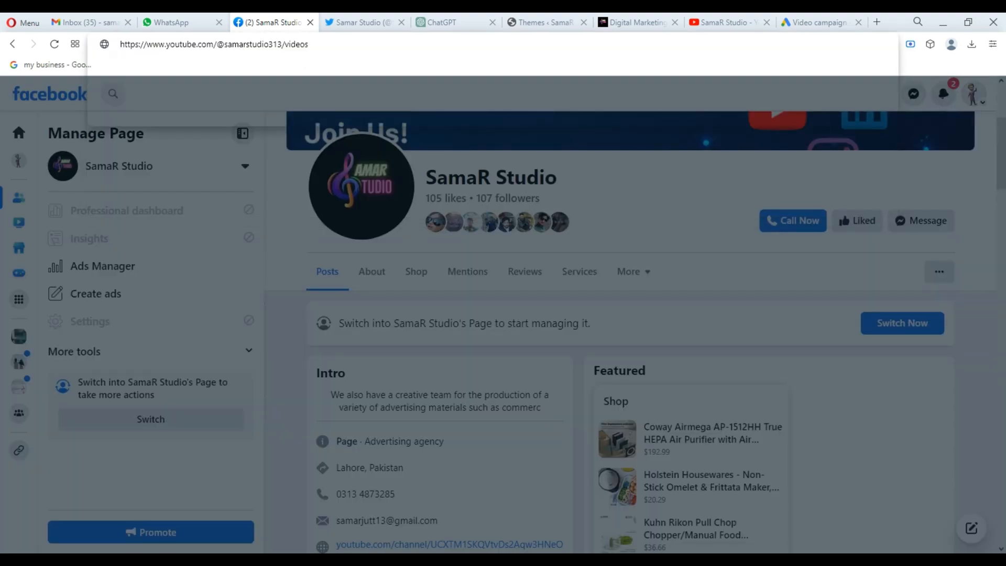
{"action": "left_click_drag", "start_coordinate": [310, 44], "coordinate": [99, 25]}
{"action": "key", "text": "BackSpace"}
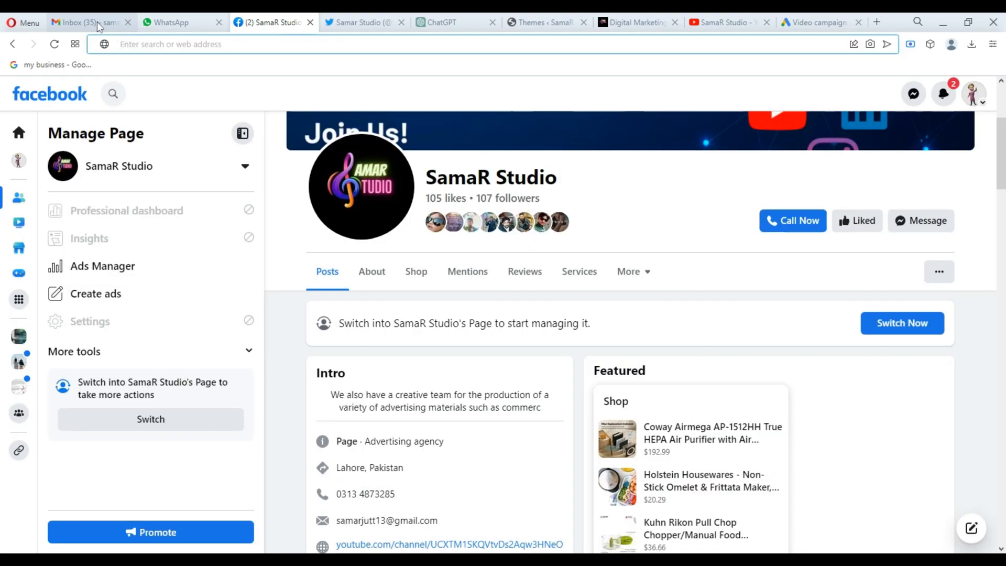
{"action": "scroll", "coordinate": [456, 355], "scroll_direction": "down", "scroll_amount": 3}
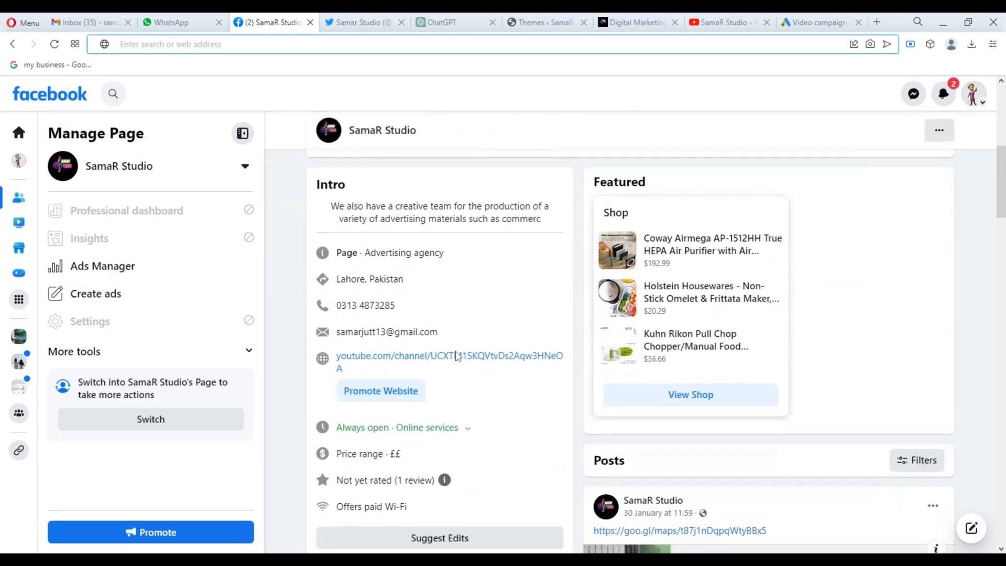
{"action": "scroll", "coordinate": [452, 346], "scroll_direction": "down", "scroll_amount": 2}
{"action": "scroll", "coordinate": [450, 348], "scroll_direction": "up", "scroll_amount": 9}
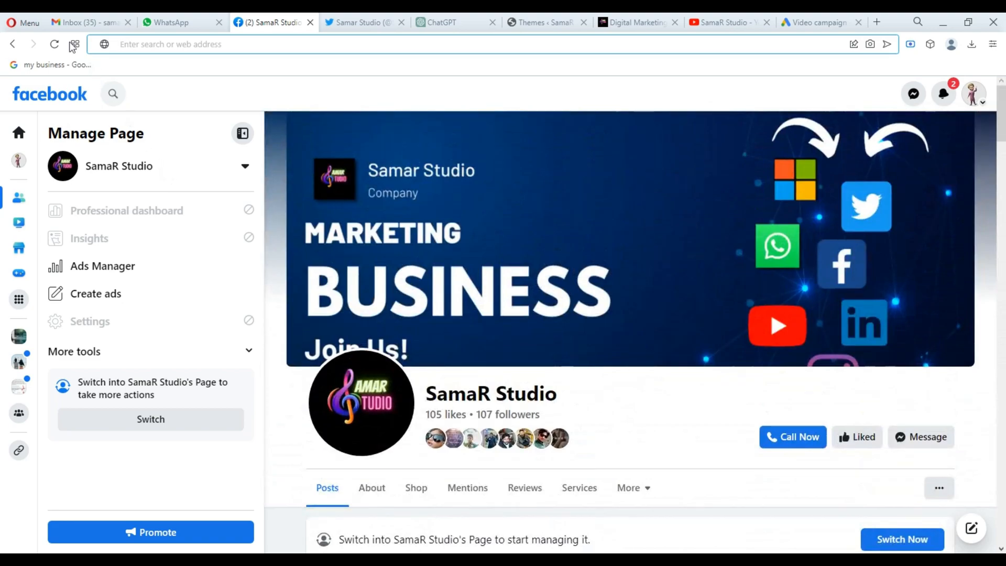
{"action": "left_click", "coordinate": [33, 46]}
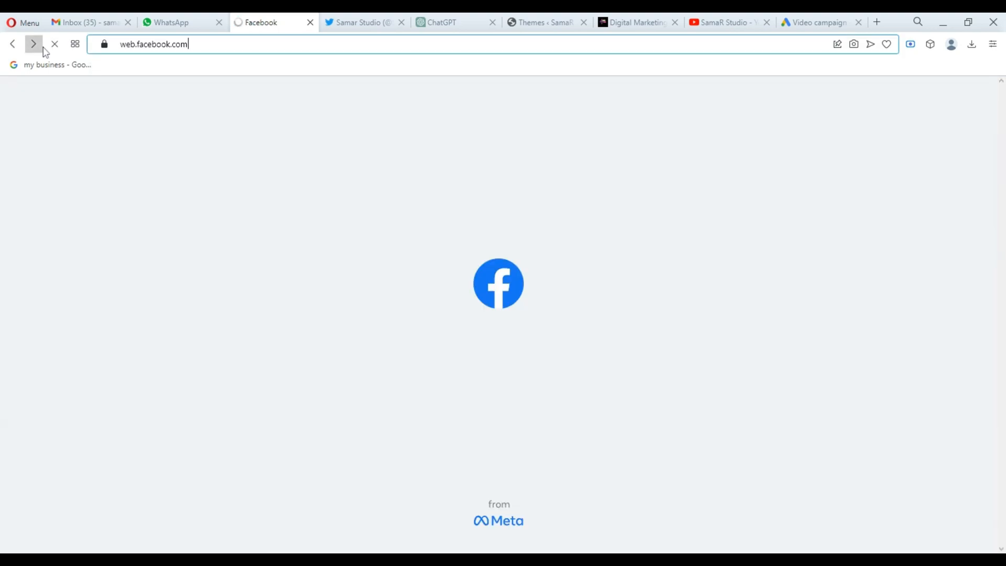
{"action": "left_click", "coordinate": [244, 44]}
{"action": "key", "text": "ctrl+c"}
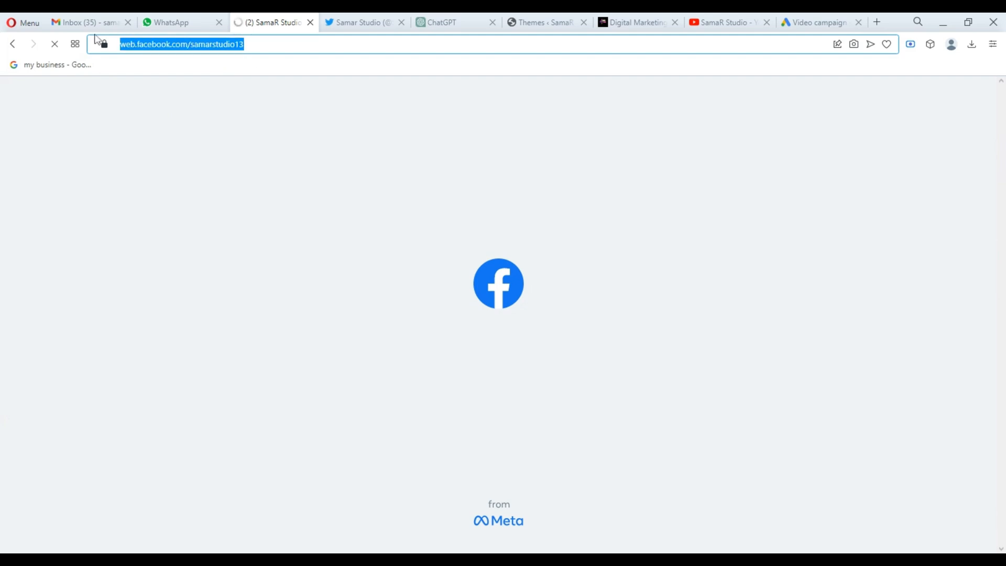
{"action": "left_click", "coordinate": [817, 22]}
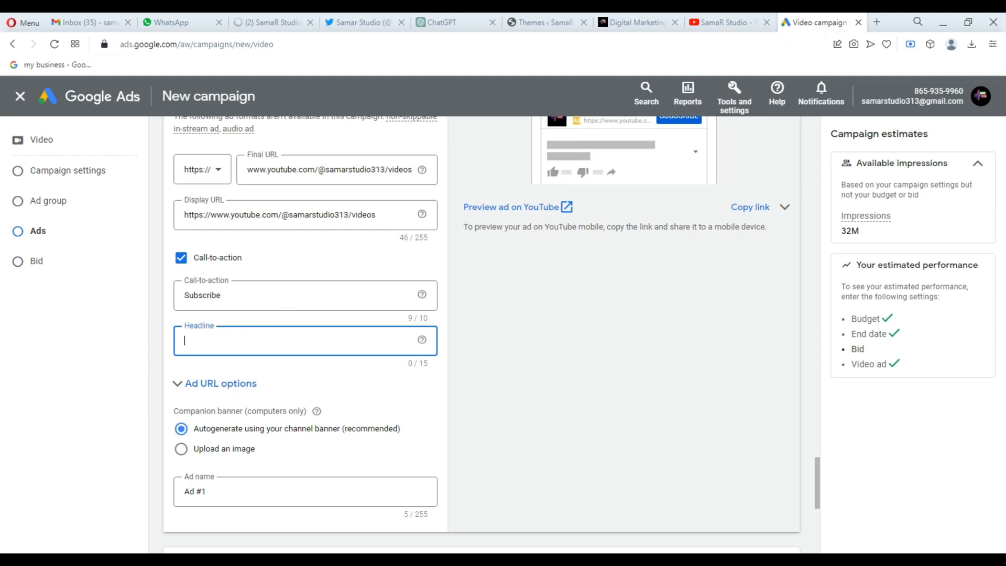
{"action": "key", "text": "ctrl+v"}
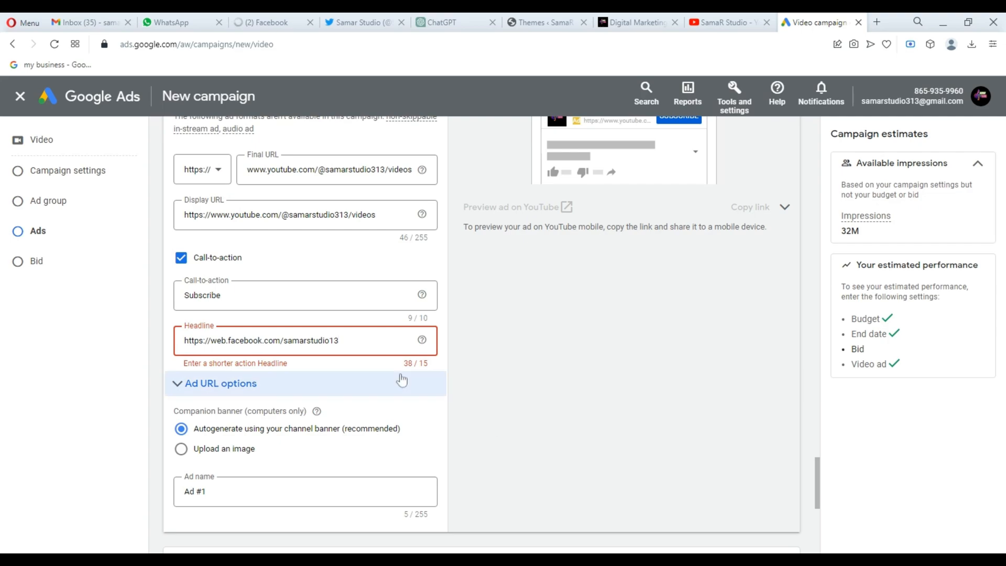
- Remove the Facebook page address from the ad's headline
{"action": "left_click_drag", "start_coordinate": [333, 340], "coordinate": [169, 342]}
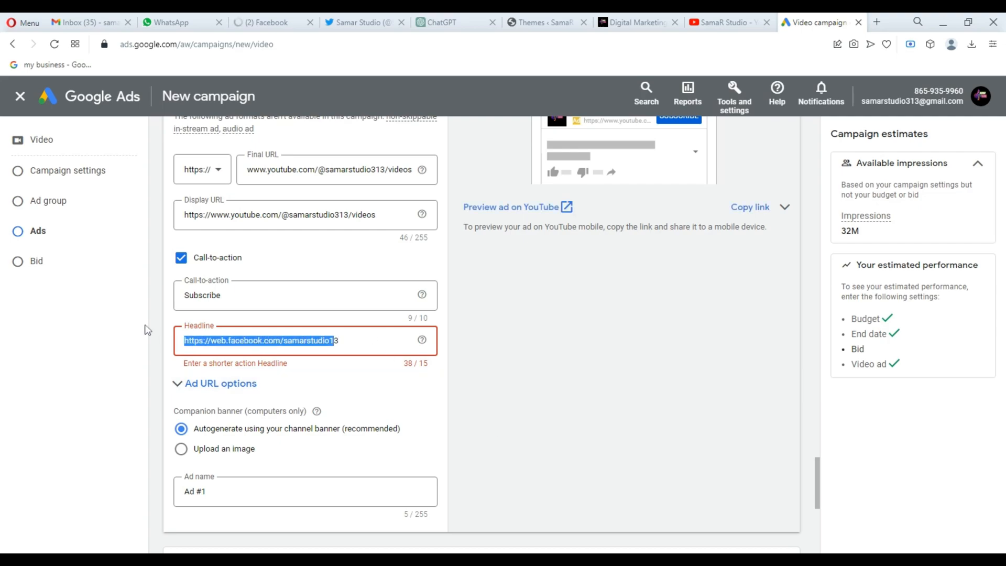
{"action": "key", "text": "BackSpace"}
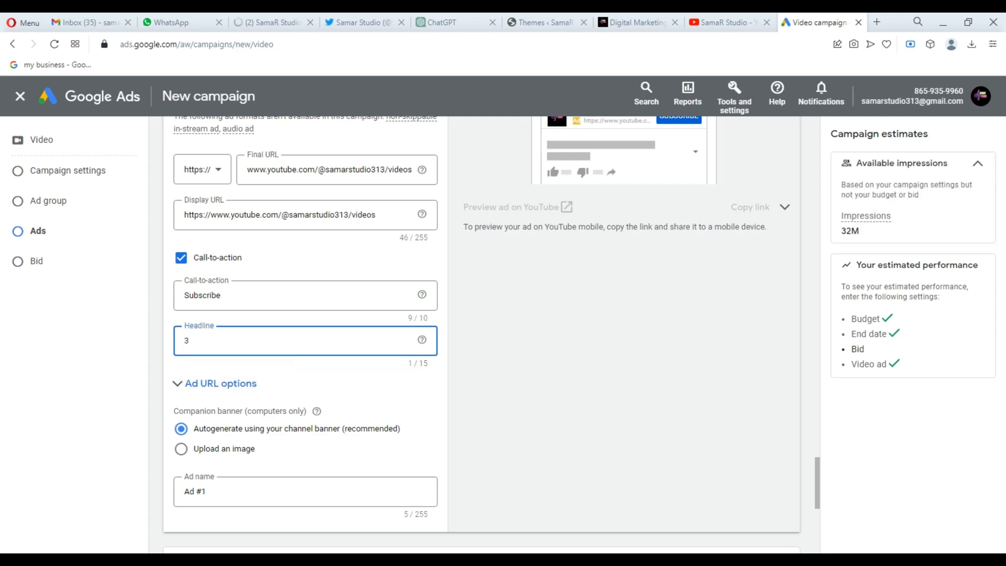
{"action": "left_click_drag", "start_coordinate": [224, 348], "coordinate": [153, 343]}
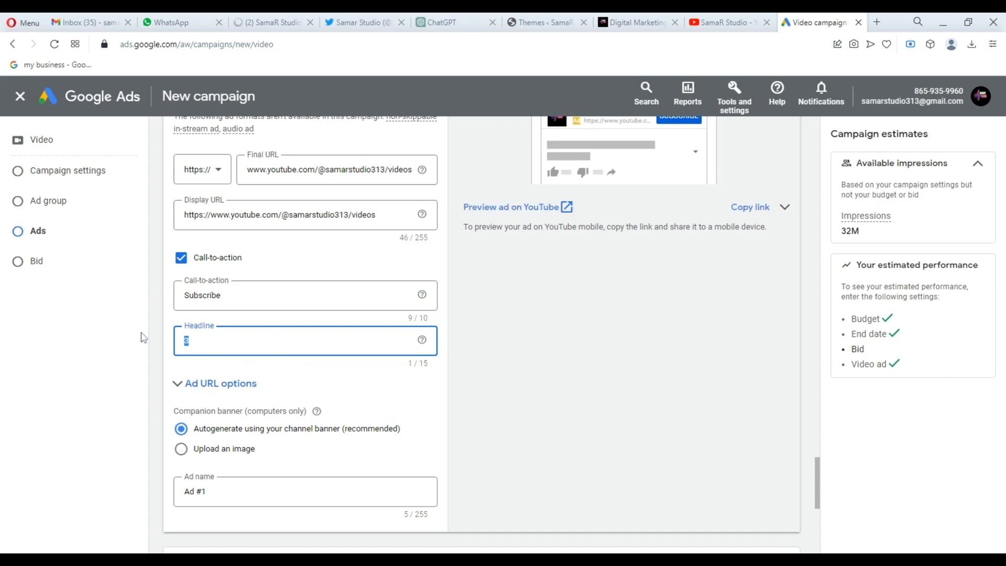
{"action": "key", "text": "BackSpace"}
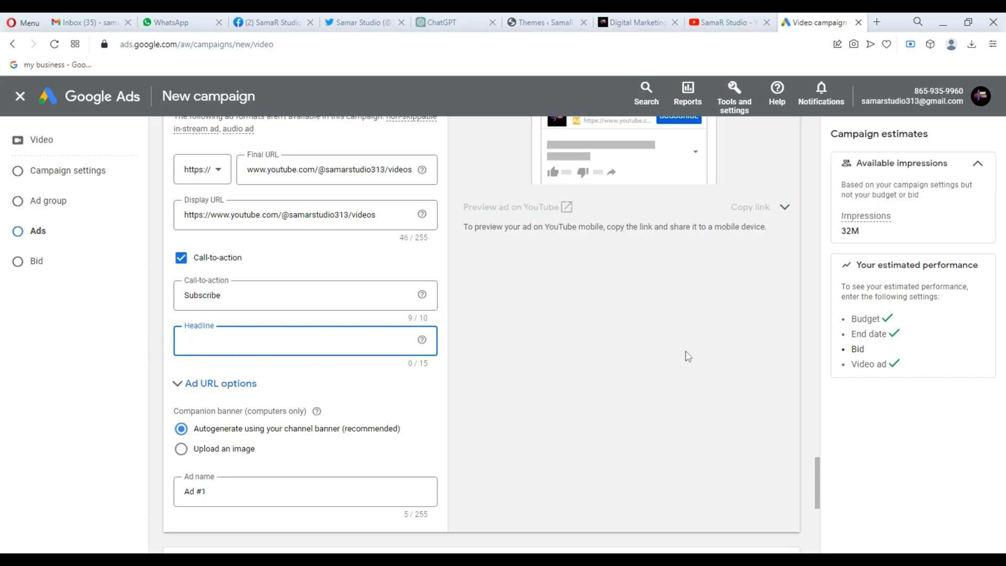
- Try to set the ad's headline to "Follow me on facebook"
{"action": "scroll", "coordinate": [676, 355], "scroll_direction": "up", "scroll_amount": 5}
{"action": "scroll", "coordinate": [663, 356], "scroll_direction": "down", "scroll_amount": 3}
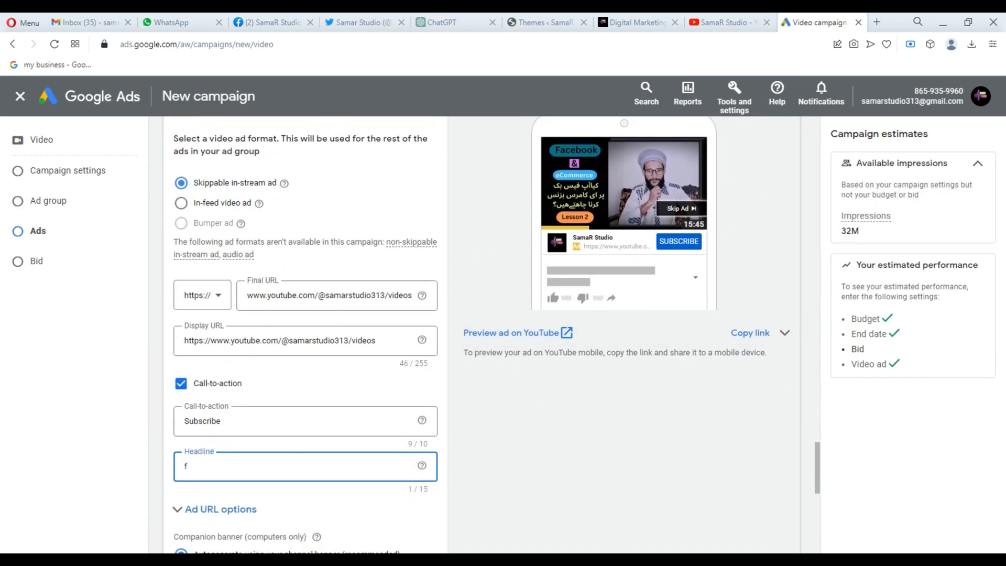
{"action": "type", "text": "F"}
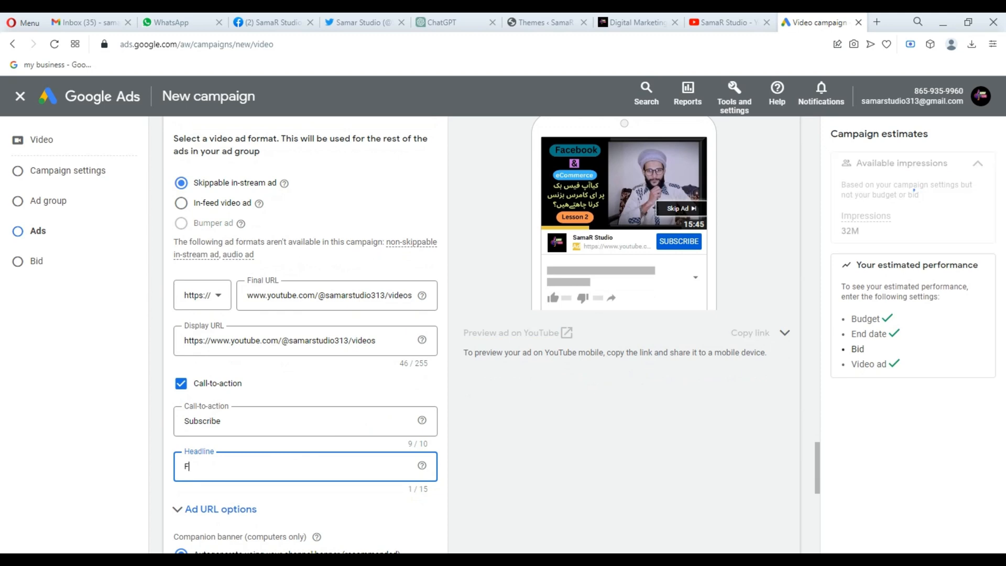
{"action": "type", "text": "ol"}
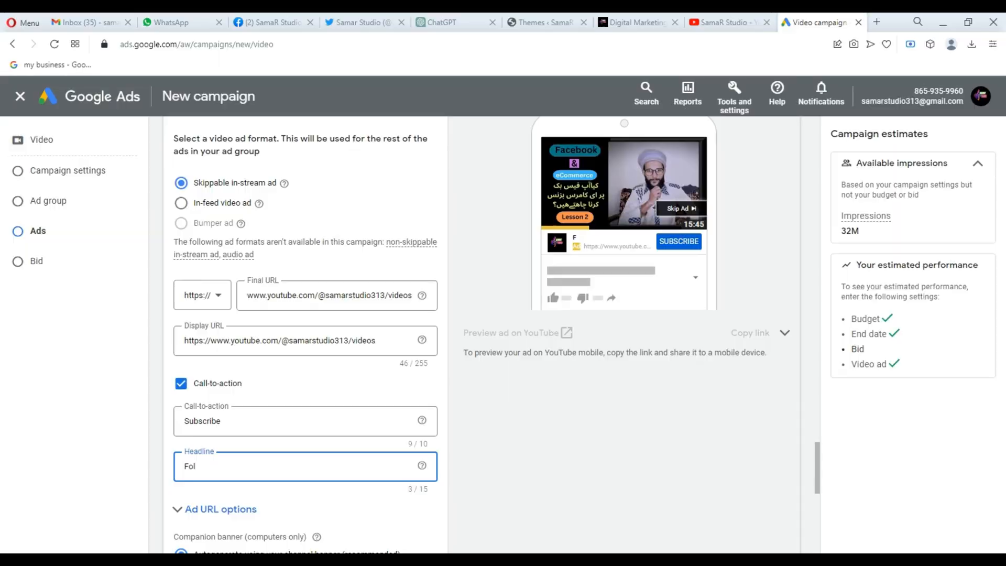
{"action": "type", "text": "low n"}
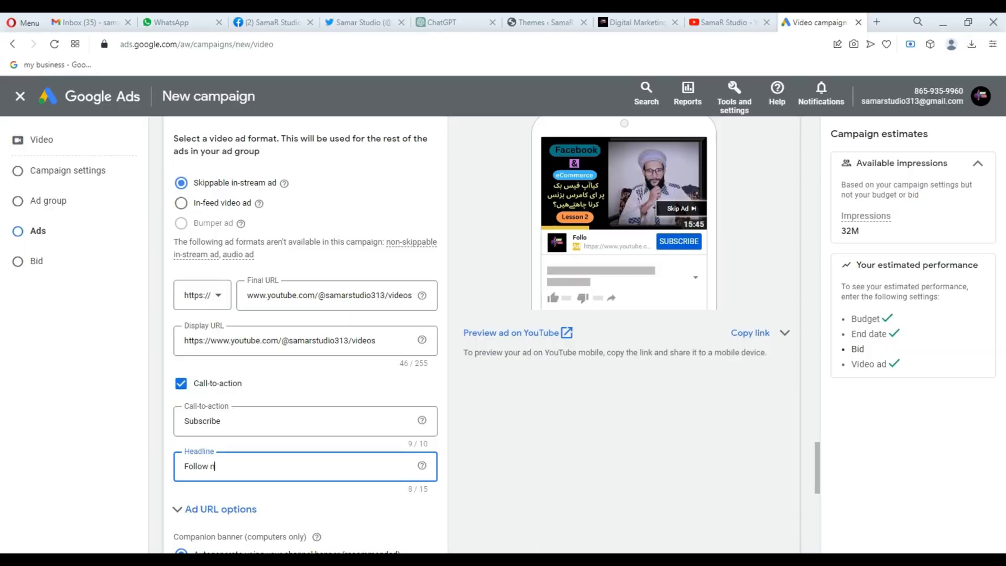
{"action": "key", "text": "BackSpace"}
{"action": "type", "text": "me "}
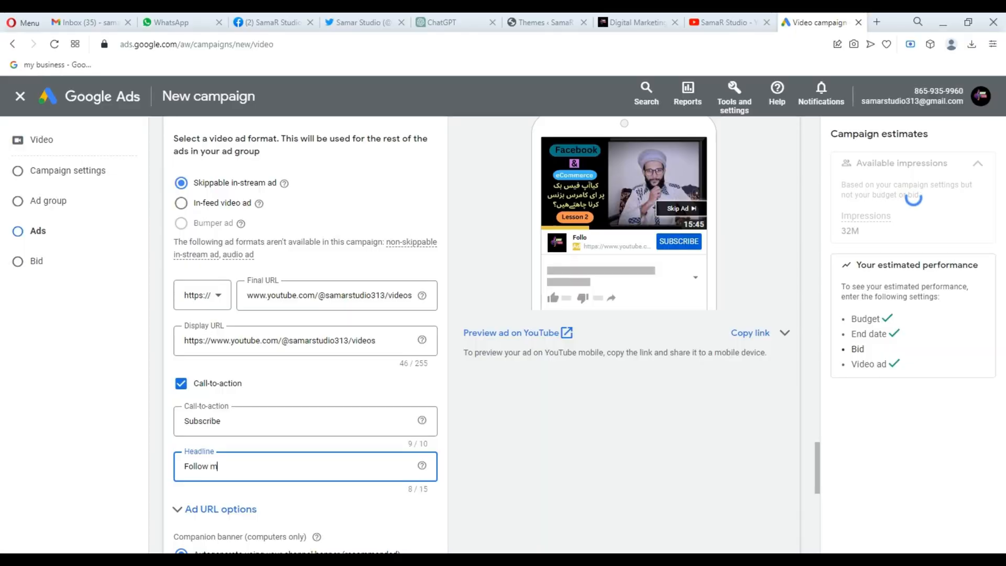
{"action": "type", "text": "on faceb"}
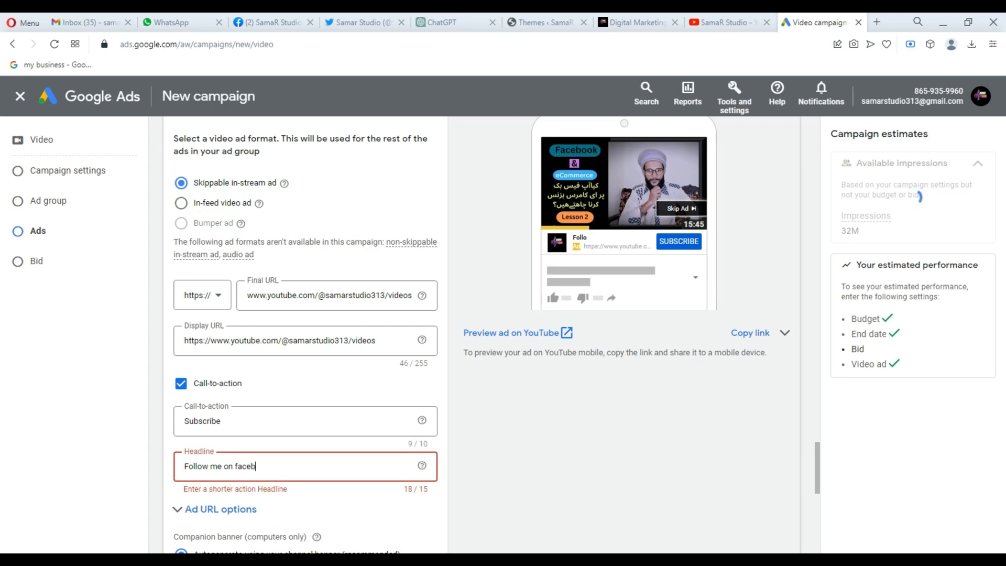
{"action": "type", "text": "ook"}
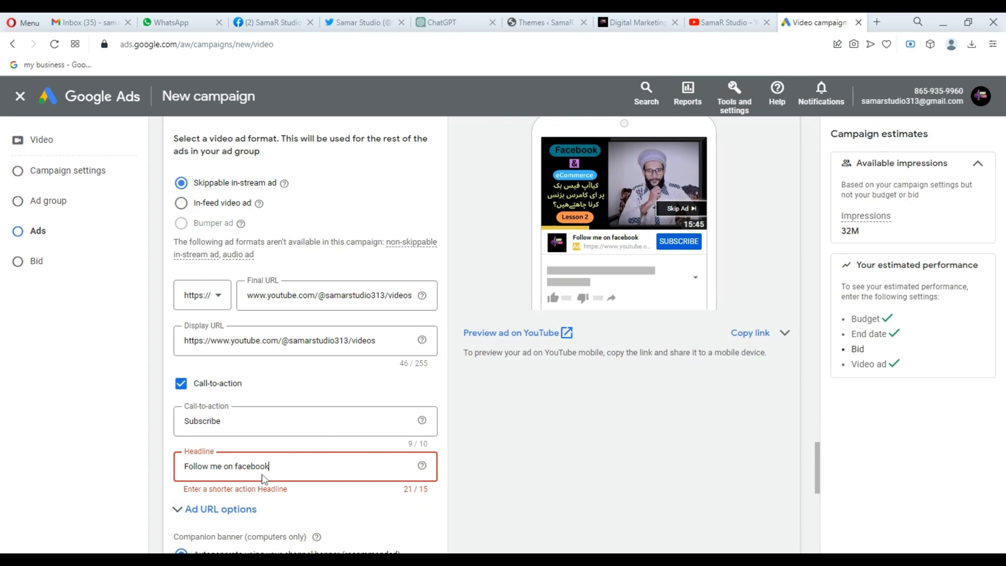
- Clear the ad's headline text and leave the headline blank
{"action": "key", "text": "BackSpace"}
{"action": "key", "text": "ctrl+a"}
{"action": "key", "text": "BackSpace"}
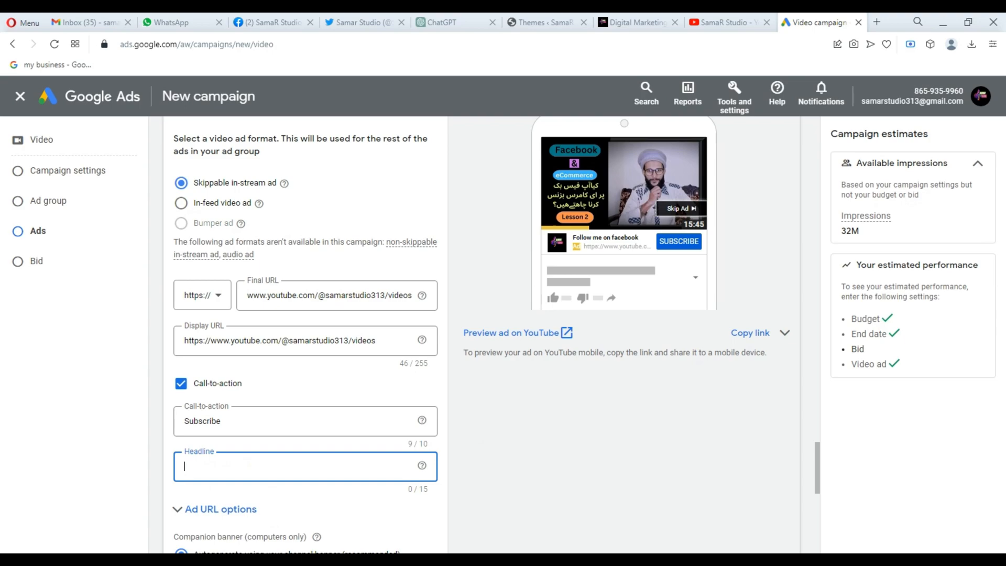
{"action": "type", "text": "S"}
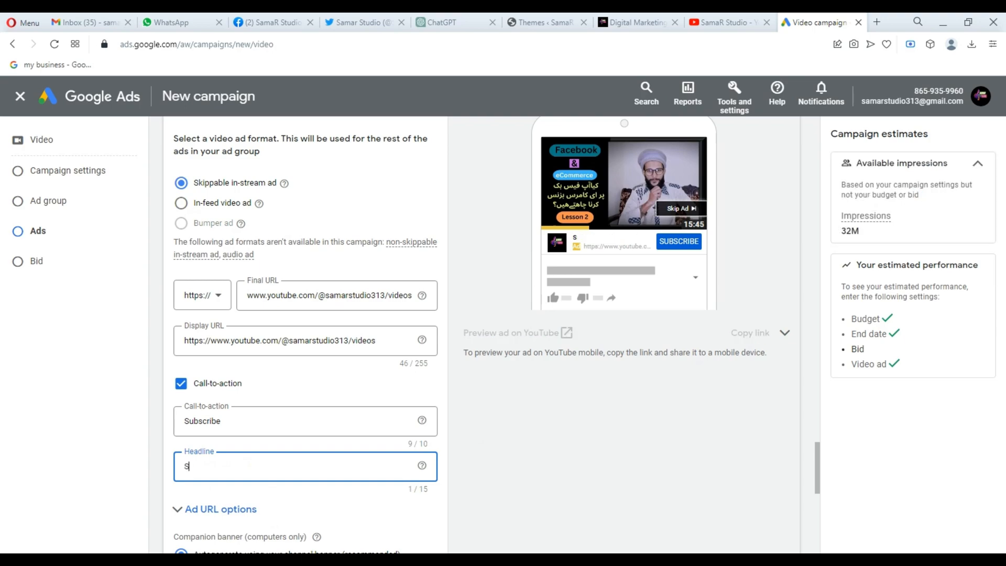
{"action": "key", "text": "BackSpace"}
{"action": "left_click_drag", "start_coordinate": [528, 470], "coordinate": [524, 467]}
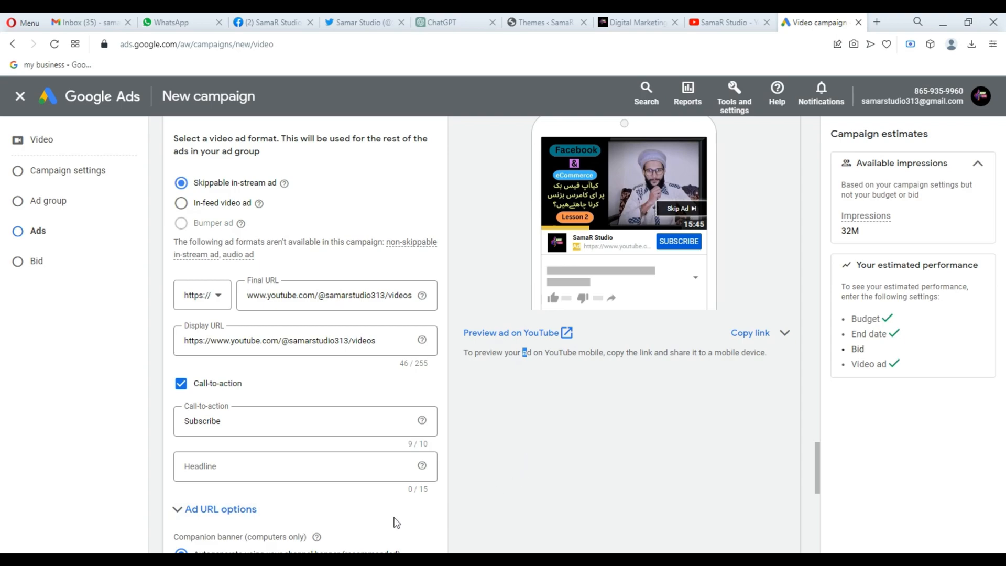
- Apply the suggested maximum CPV bid of PKR3.00 to the ad group
{"action": "scroll", "coordinate": [595, 283], "scroll_direction": "down", "scroll_amount": 2}
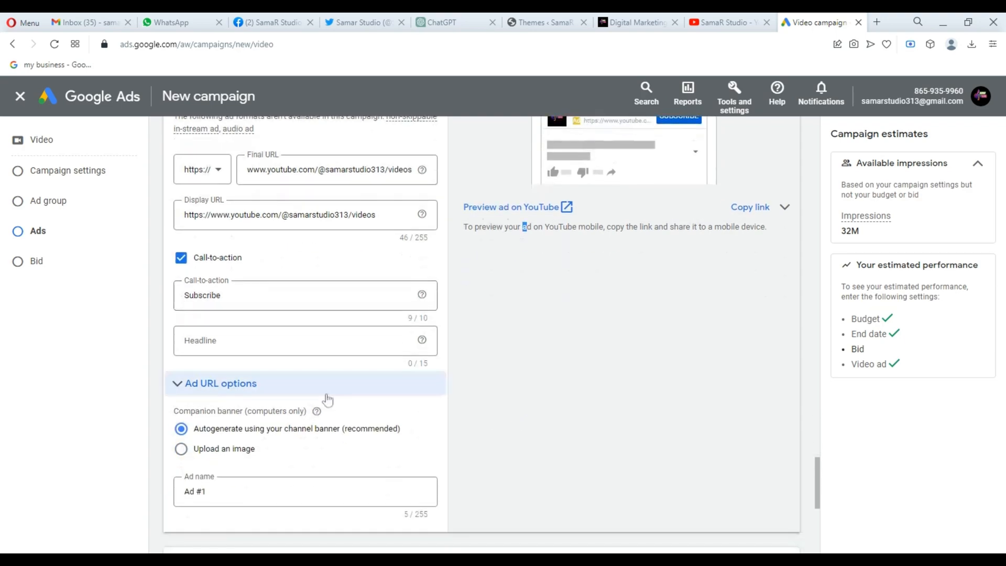
{"action": "scroll", "coordinate": [600, 301], "scroll_direction": "up", "scroll_amount": 2}
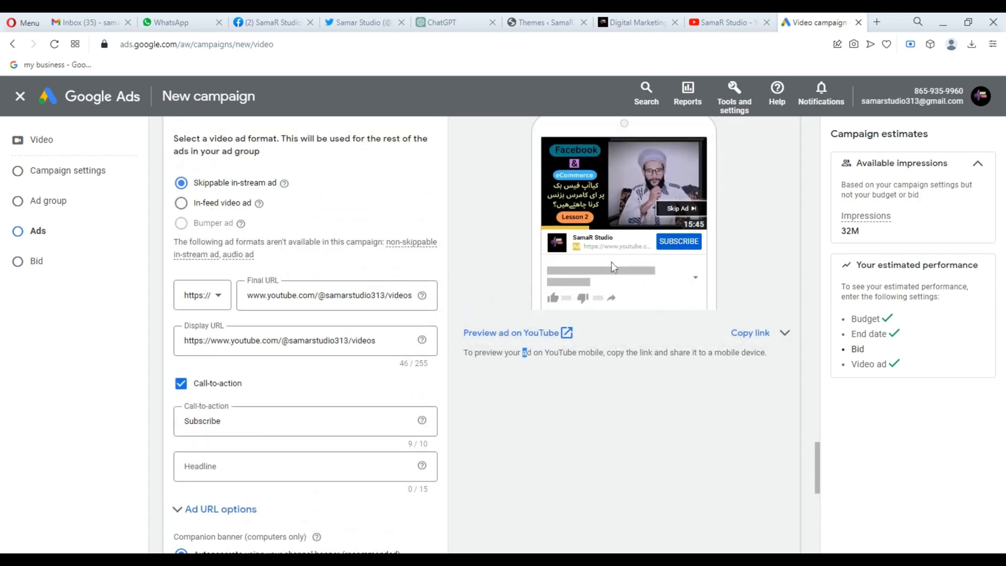
{"action": "scroll", "coordinate": [524, 324], "scroll_direction": "down", "scroll_amount": 2}
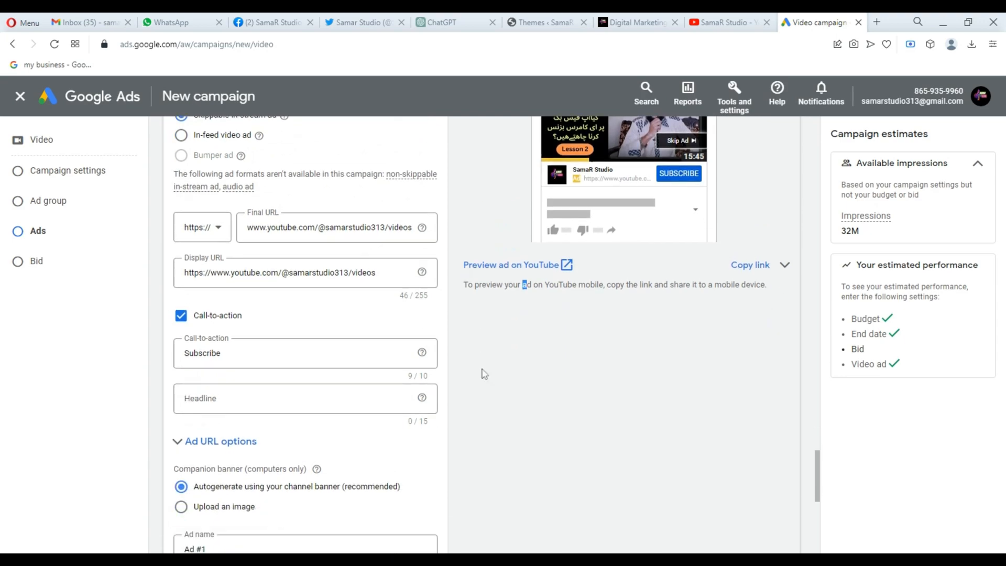
{"action": "scroll", "coordinate": [260, 356], "scroll_direction": "down", "scroll_amount": 6}
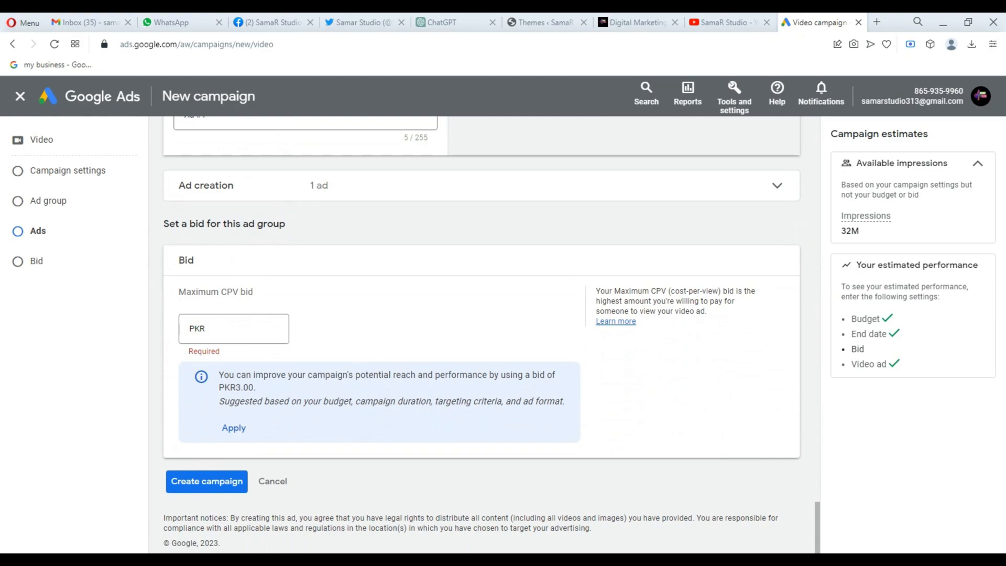
{"action": "left_click", "coordinate": [235, 429]}
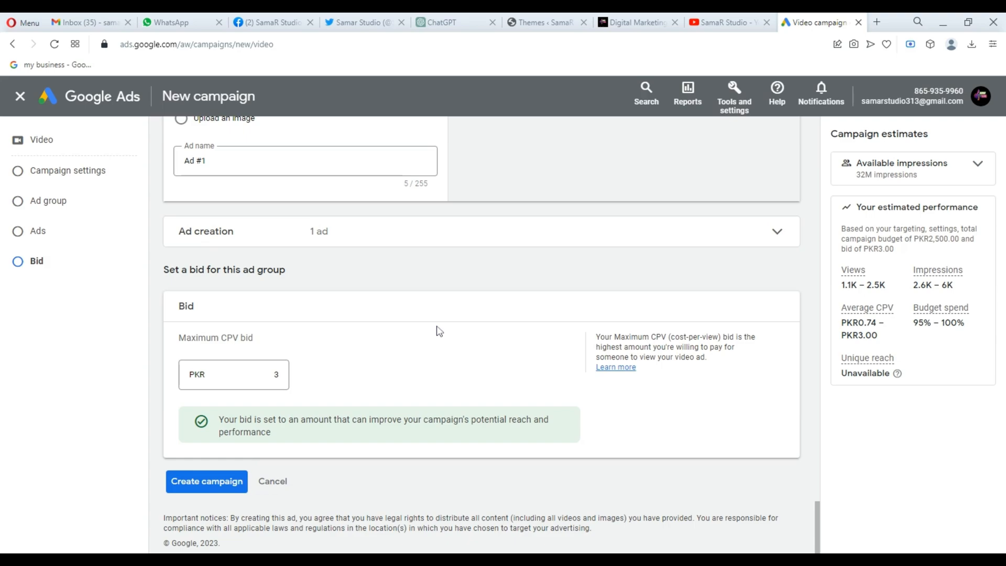
- Review the new campaign's ad group name, demographic targeting and audience segments
{"action": "scroll", "coordinate": [442, 336], "scroll_direction": "up", "scroll_amount": 10}
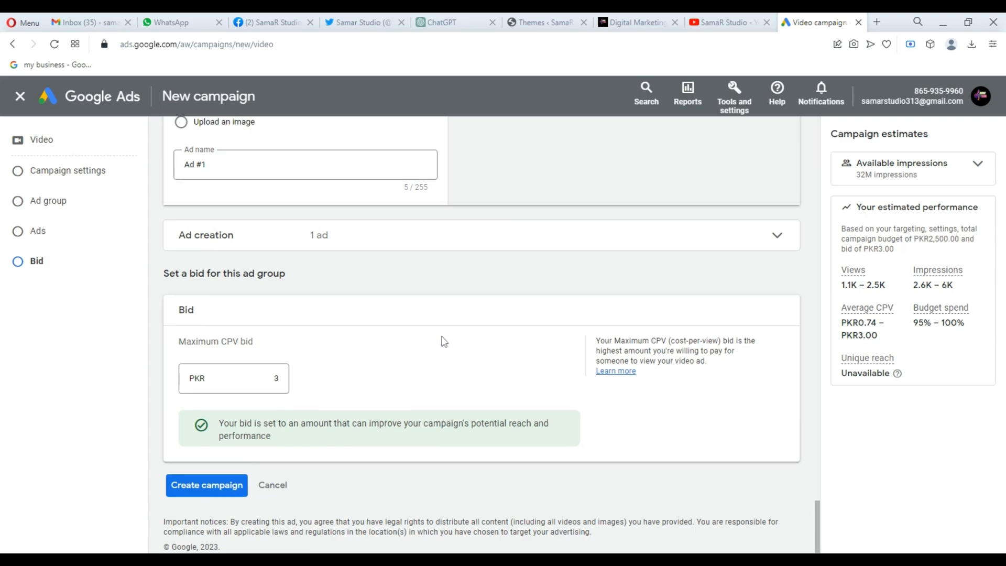
{"action": "scroll", "coordinate": [442, 342], "scroll_direction": "up", "scroll_amount": 15}
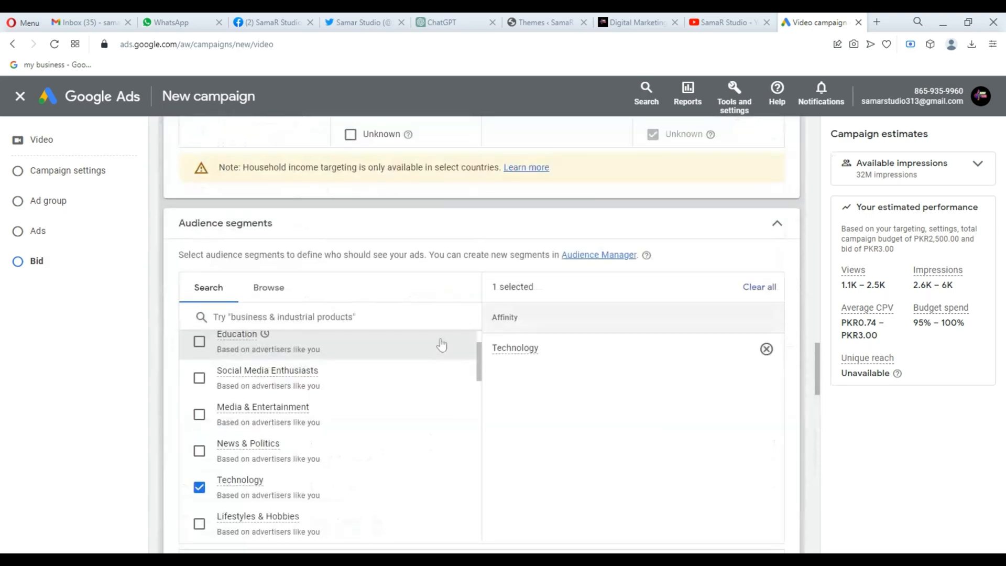
{"action": "scroll", "coordinate": [443, 342], "scroll_direction": "up", "scroll_amount": 1}
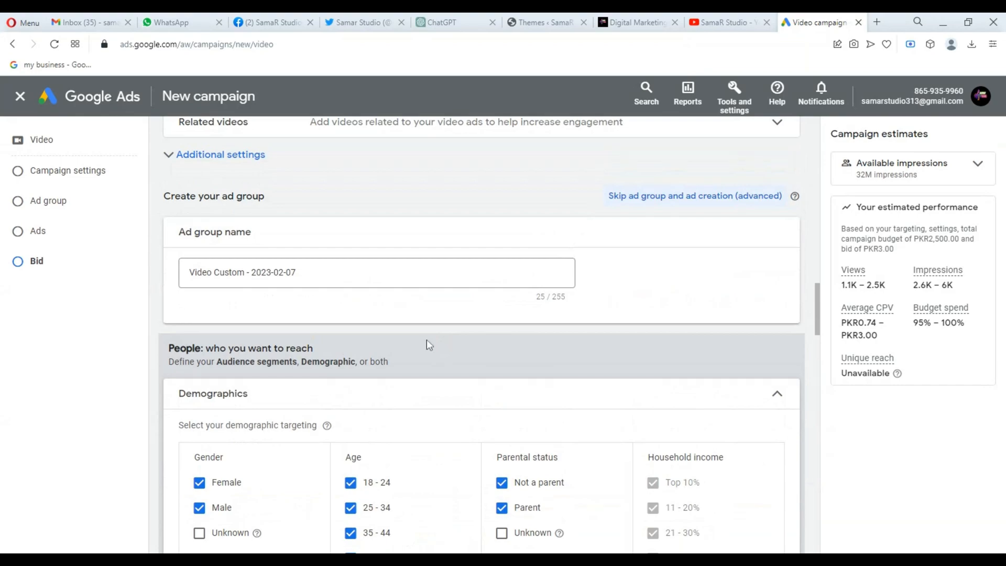
{"action": "scroll", "coordinate": [426, 341], "scroll_direction": "down", "scroll_amount": 7}
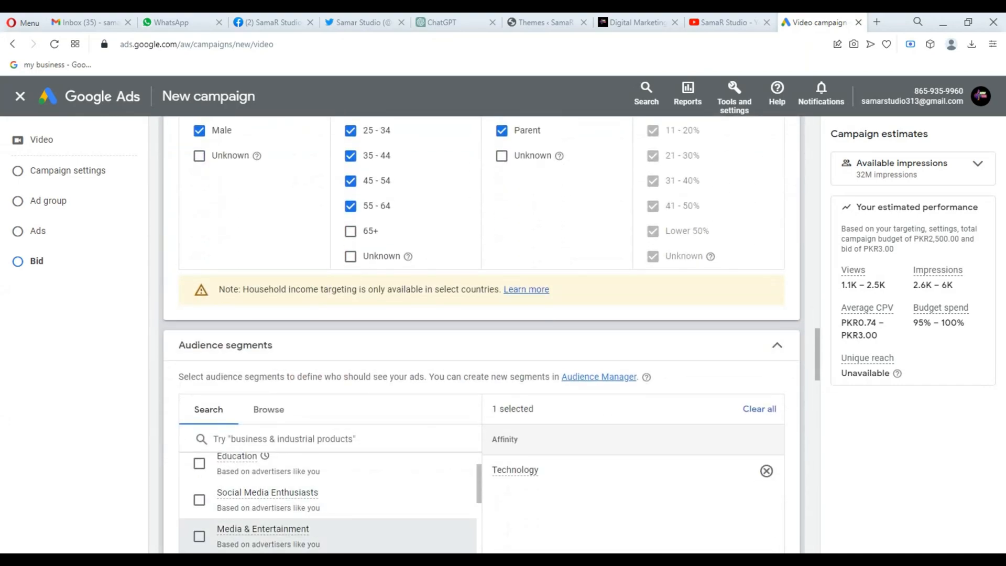